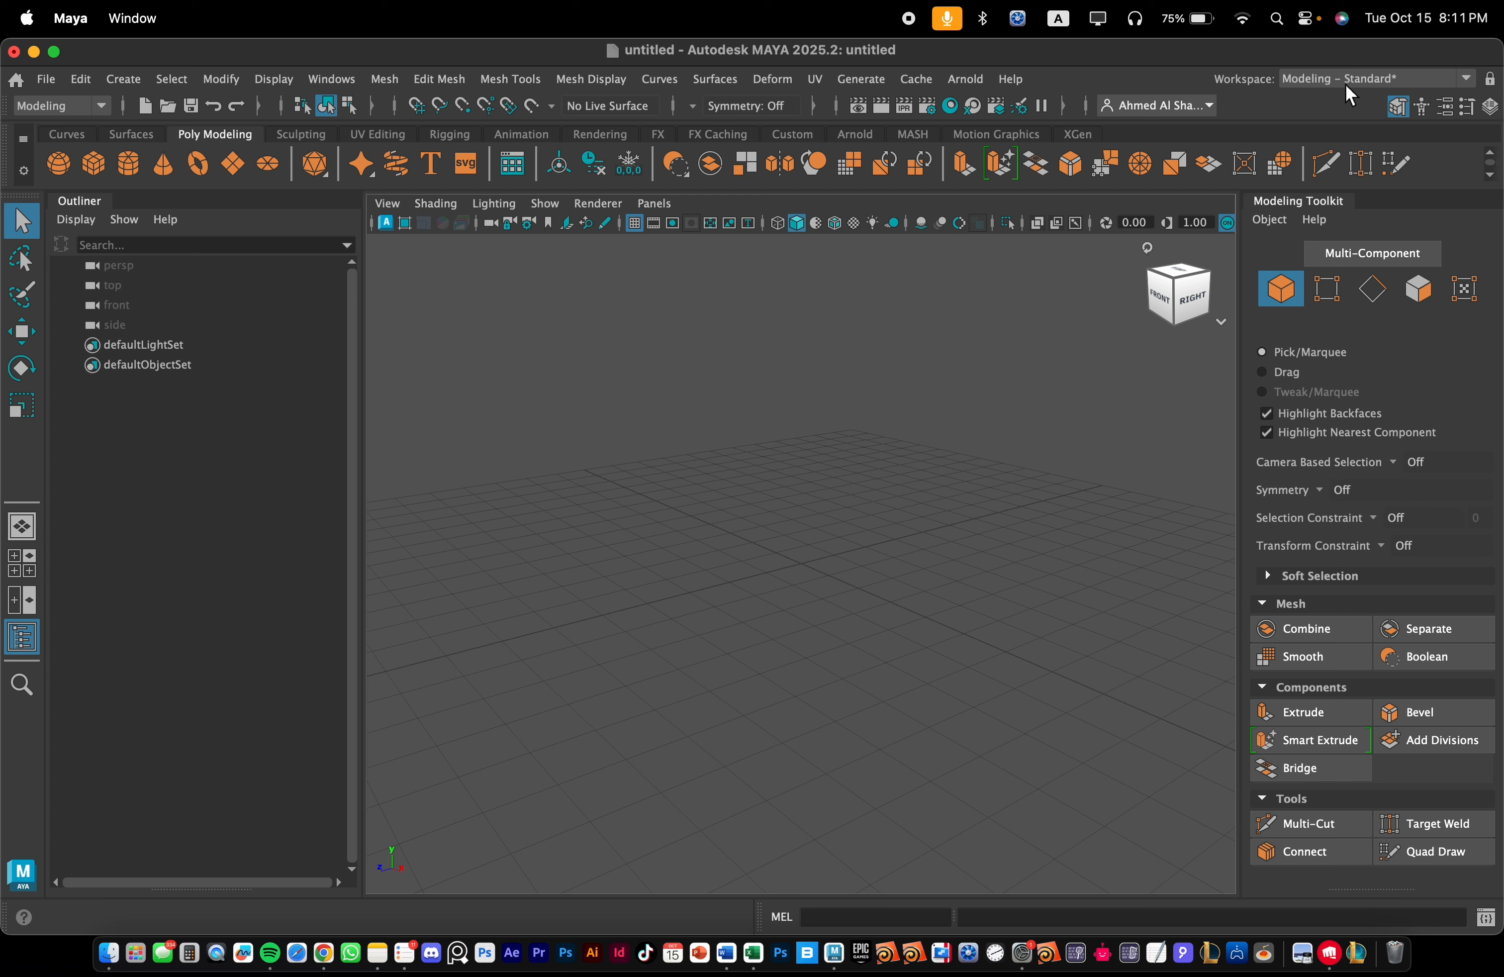
- Reset the Modeling - Standard workspace to its default layout
left_click(1346, 84)
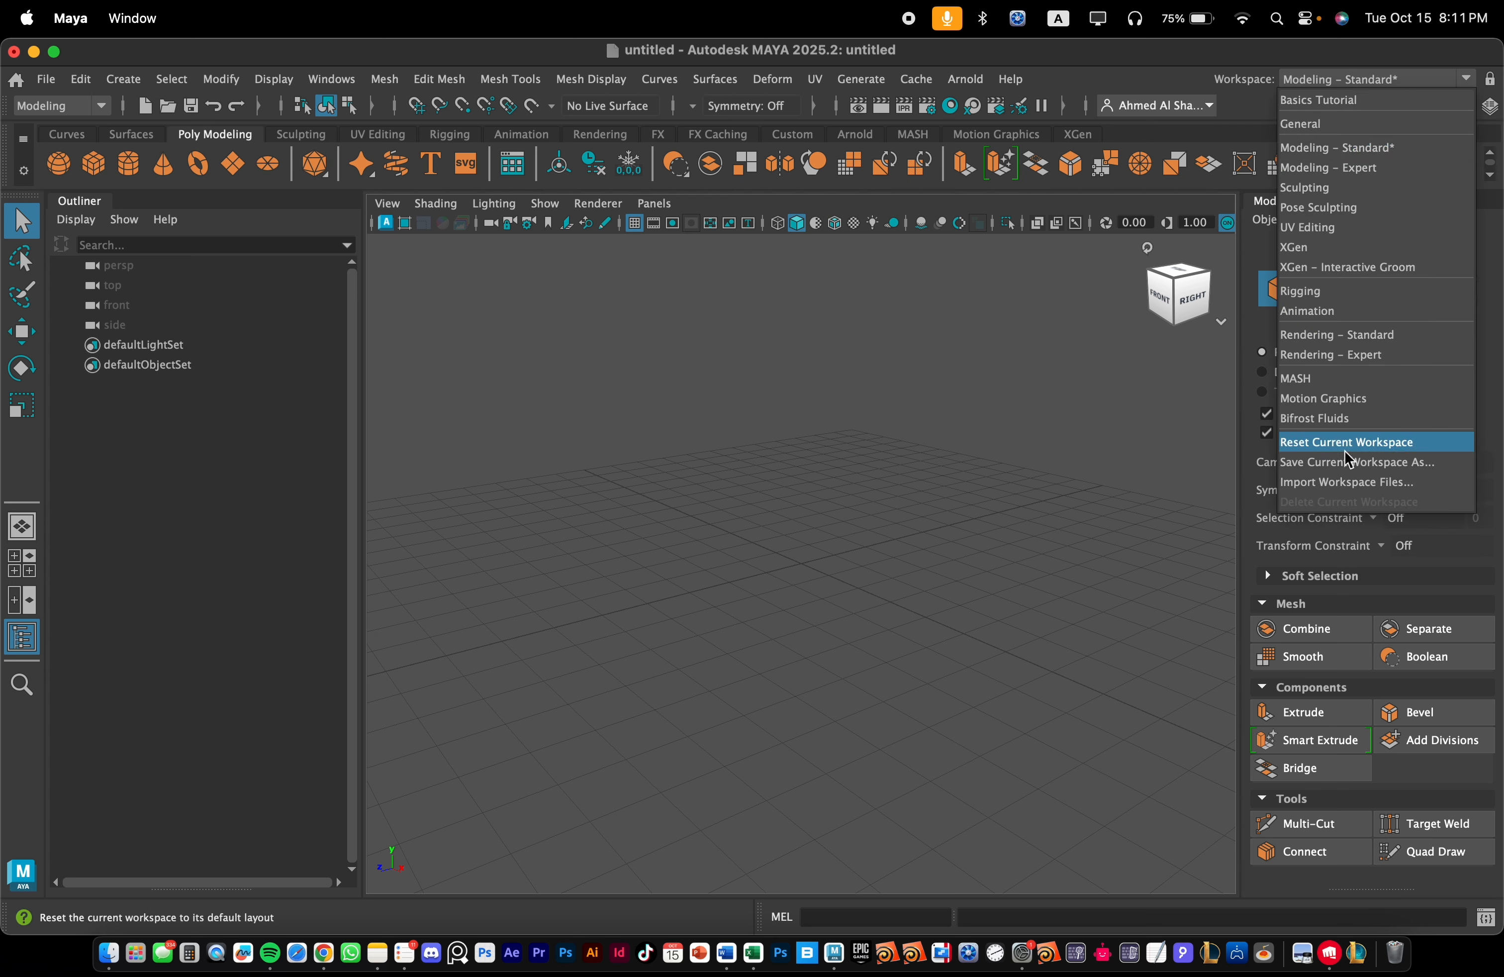
left_click(1430, 444)
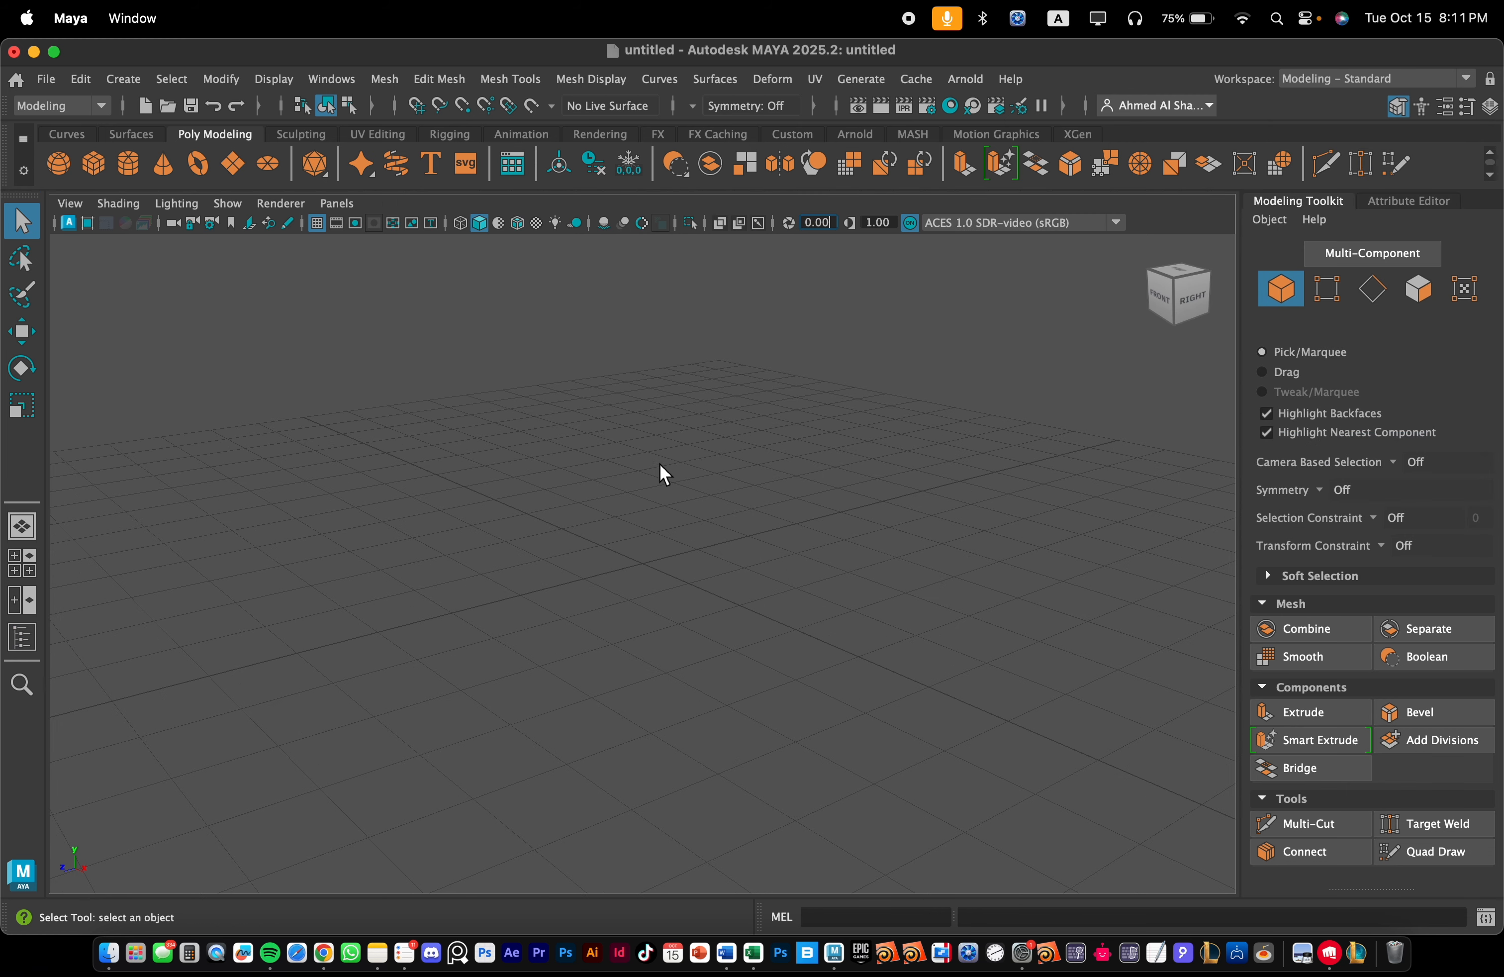
mouse_move(824, 469)
left_mouse_down("alt")
mouse_move(750, 424)
mouse_move(823, 453)
left_mouse_up("alt")
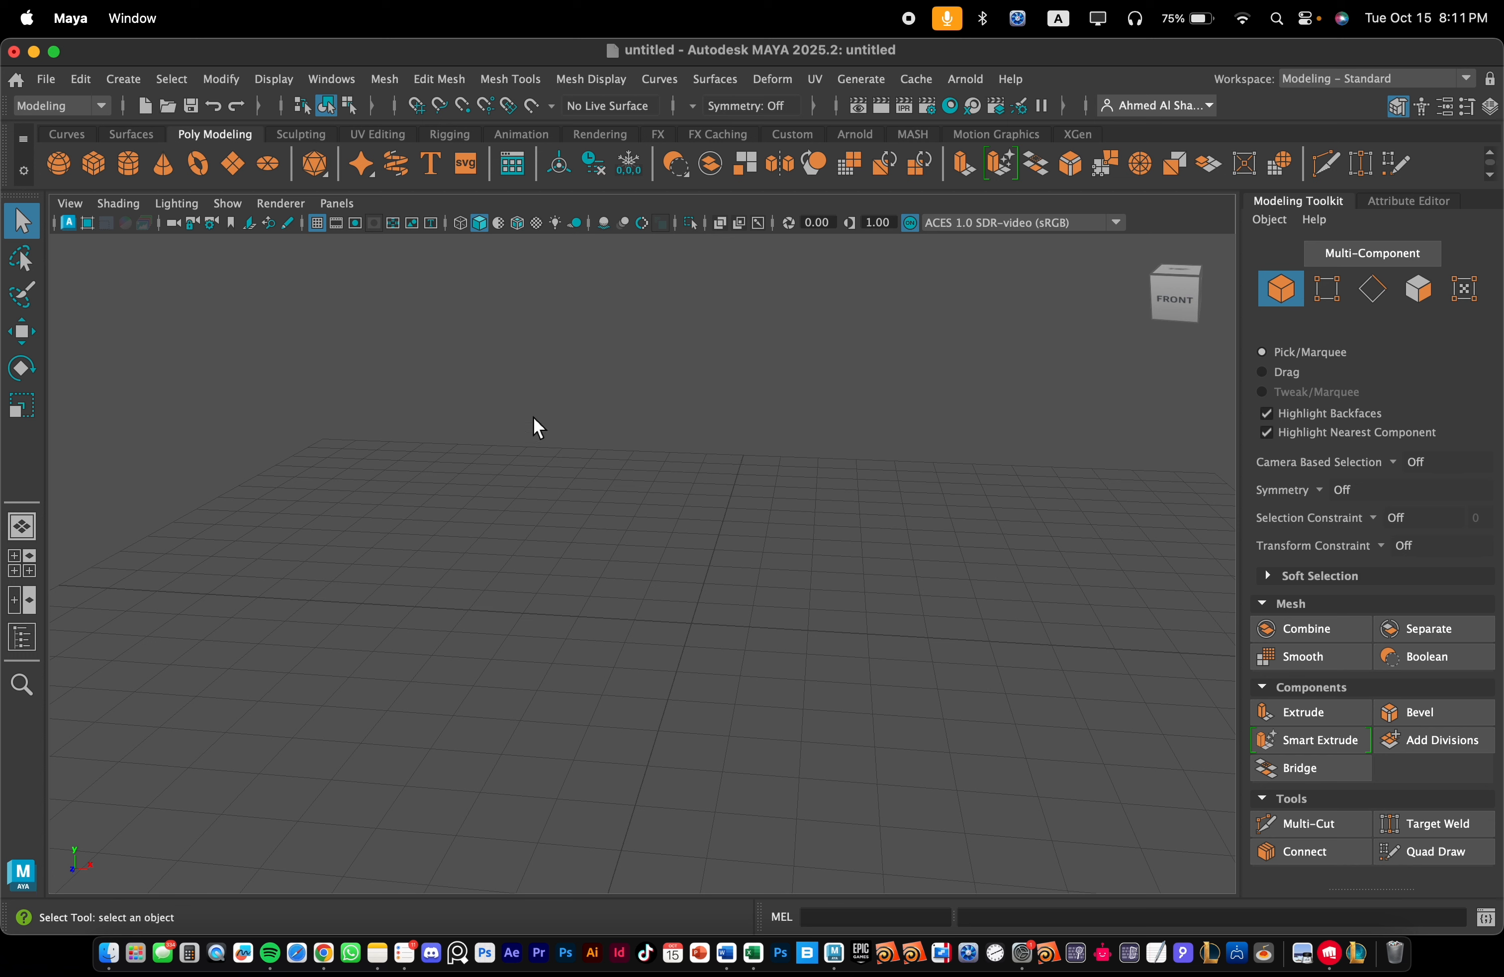
- Create a polygon cube at the origin of the grid
left_click(97, 166)
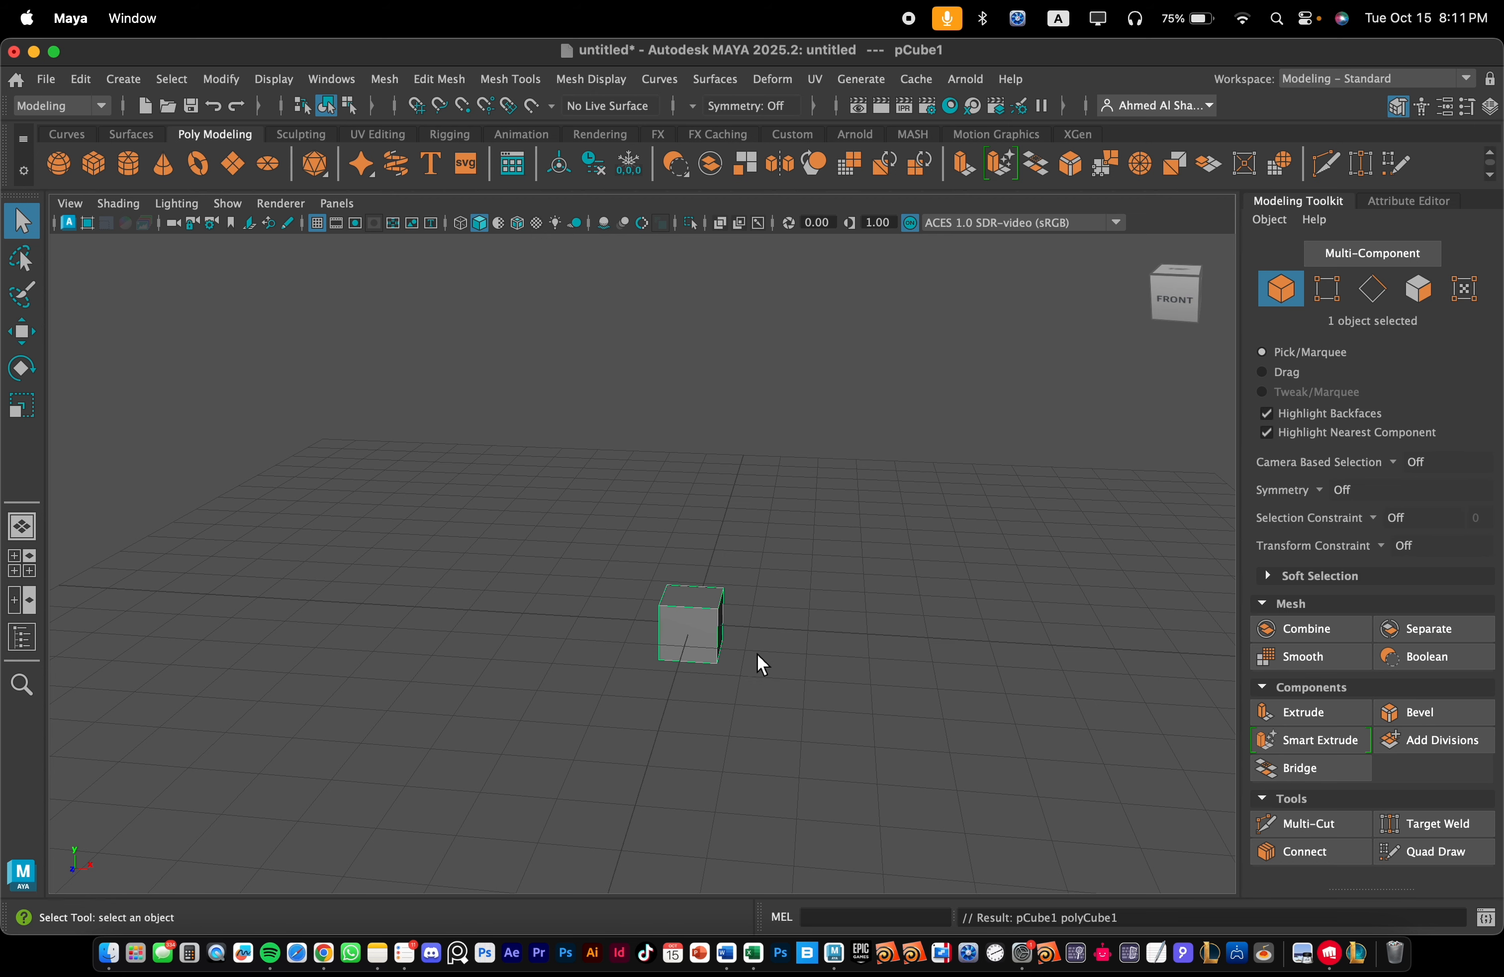
scroll(610, 652, "up", 2)
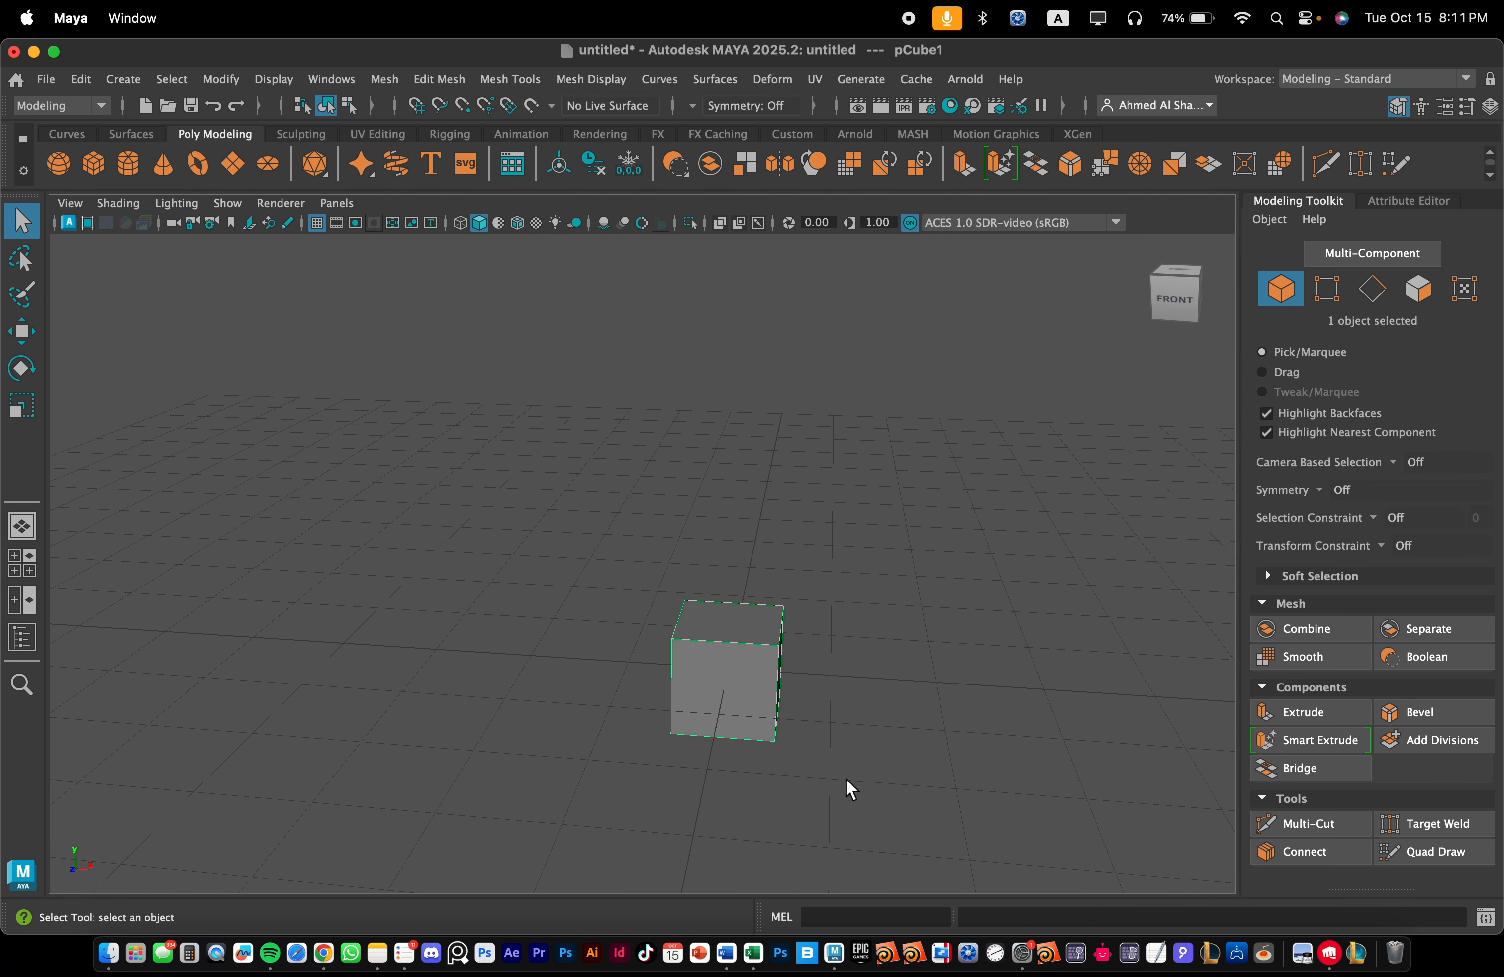
right_click_drag(819, 678, 752, 610, "alt")
scroll(692, 584, "up", 5)
left_click_drag(677, 585, 708, 578, "alt")
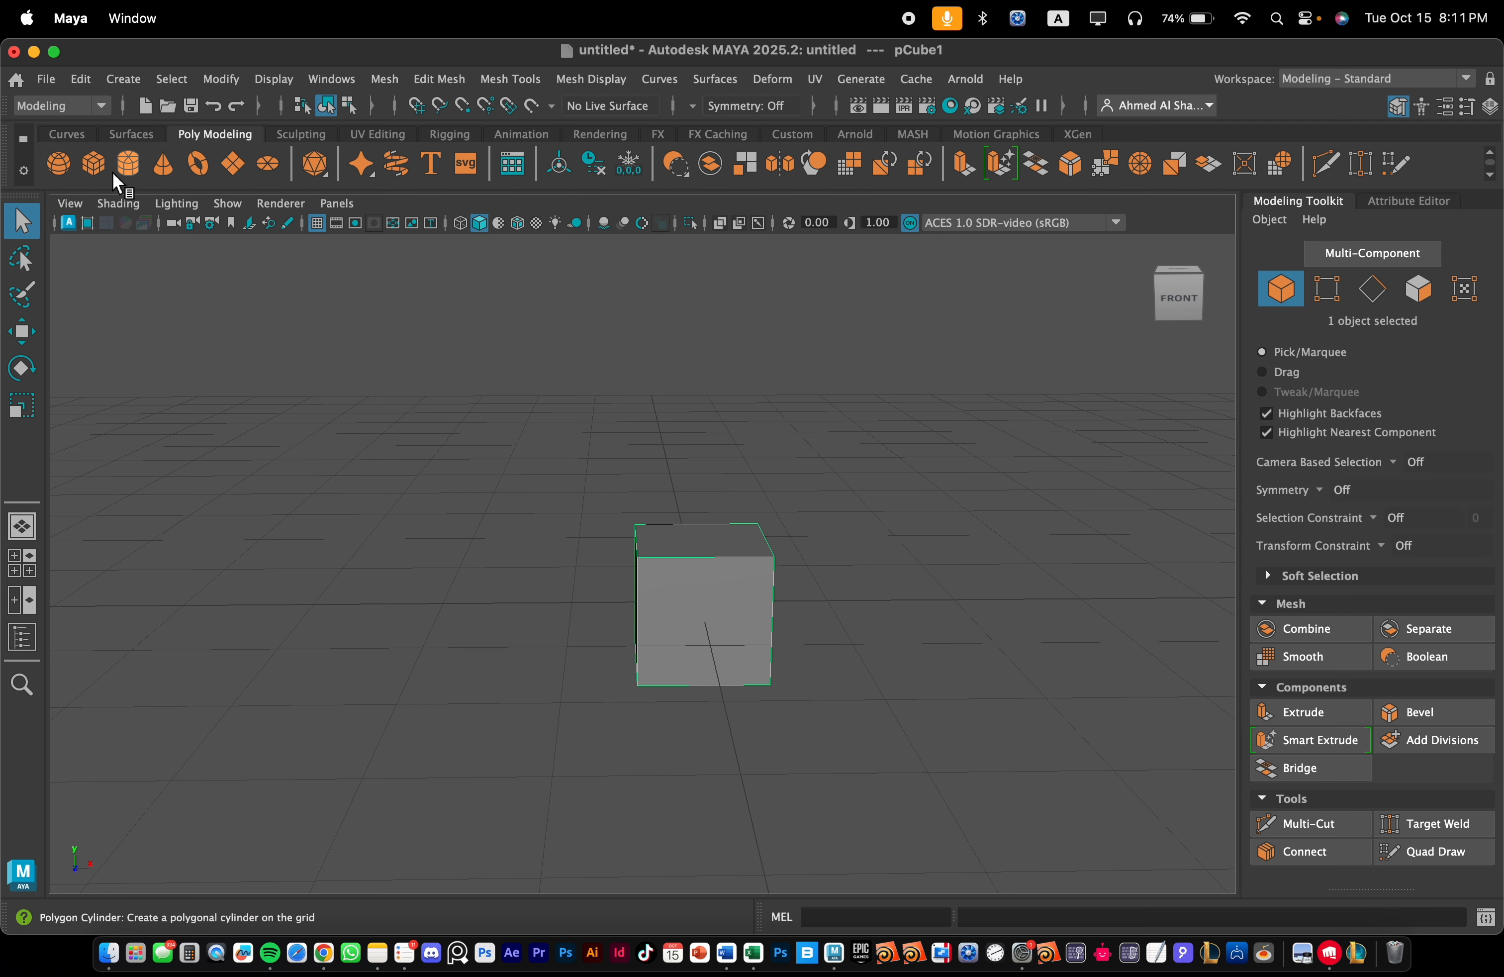
left_click(94, 164)
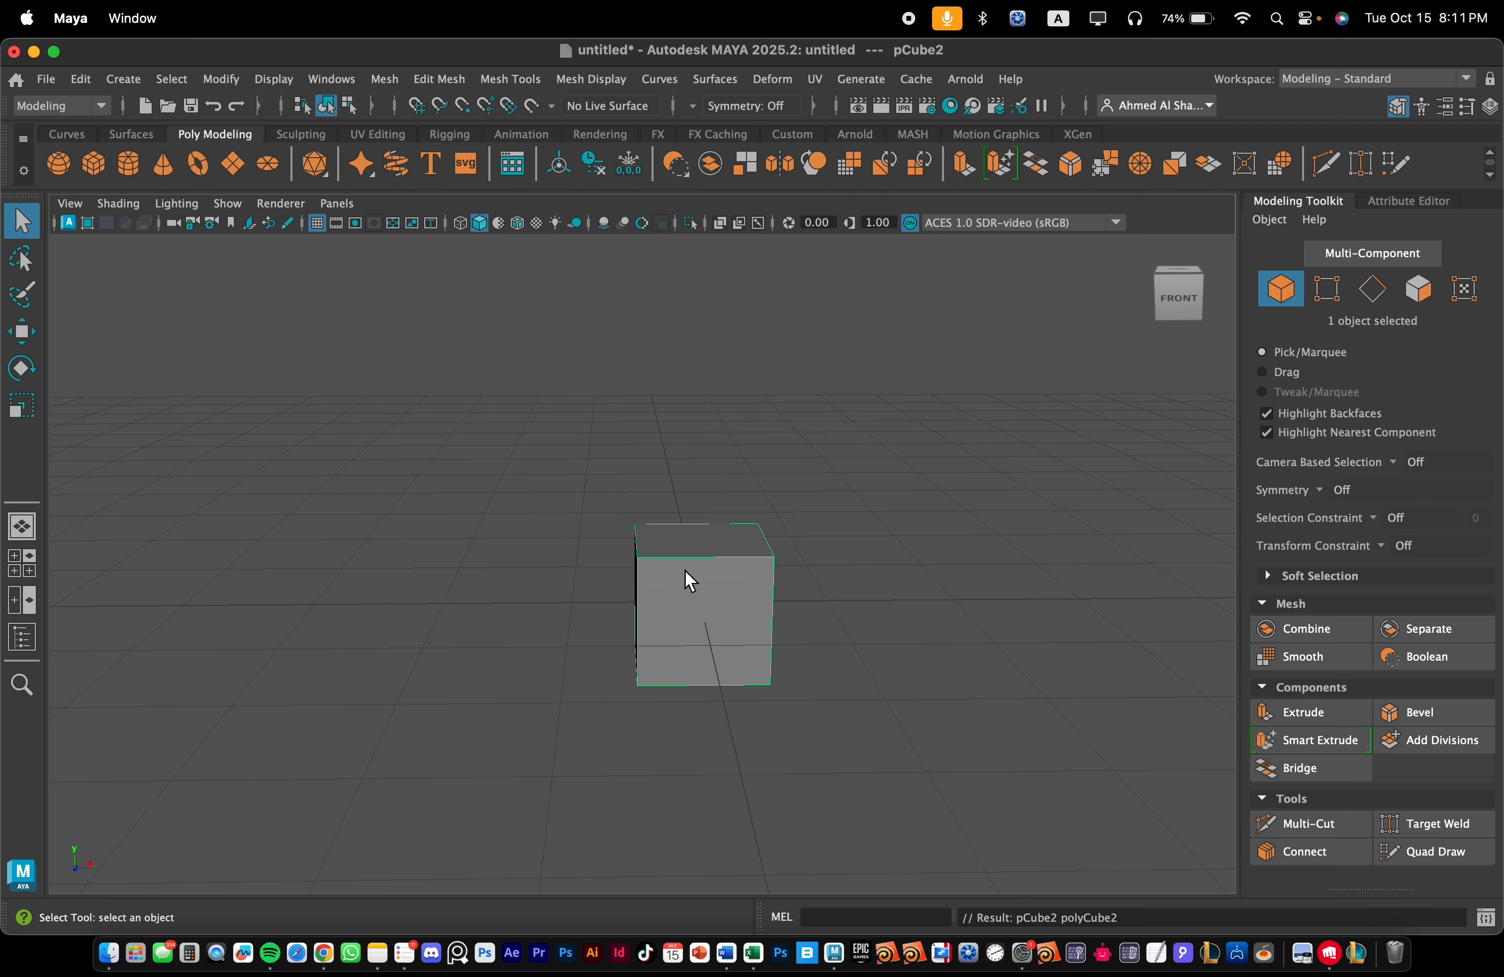
left_click_drag(685, 572, 622, 586, "alt")
key("r")
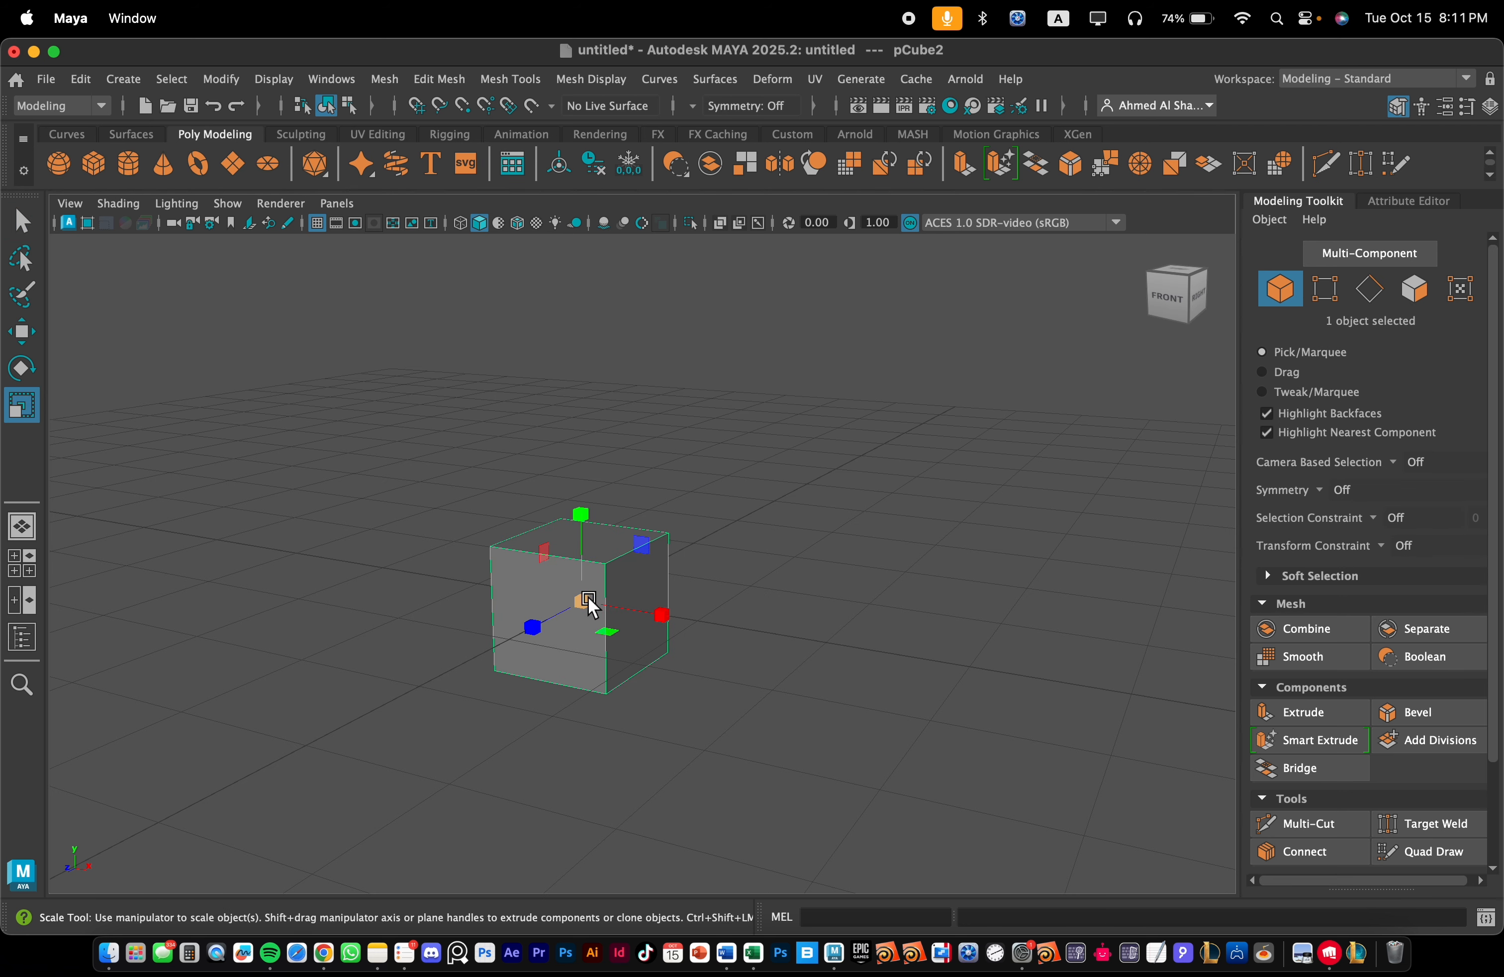
key("w")
mouse_move(579, 547)
left_mouse_down("shift")
mouse_move(577, 412)
mouse_move(603, 399)
left_mouse_up("shift")
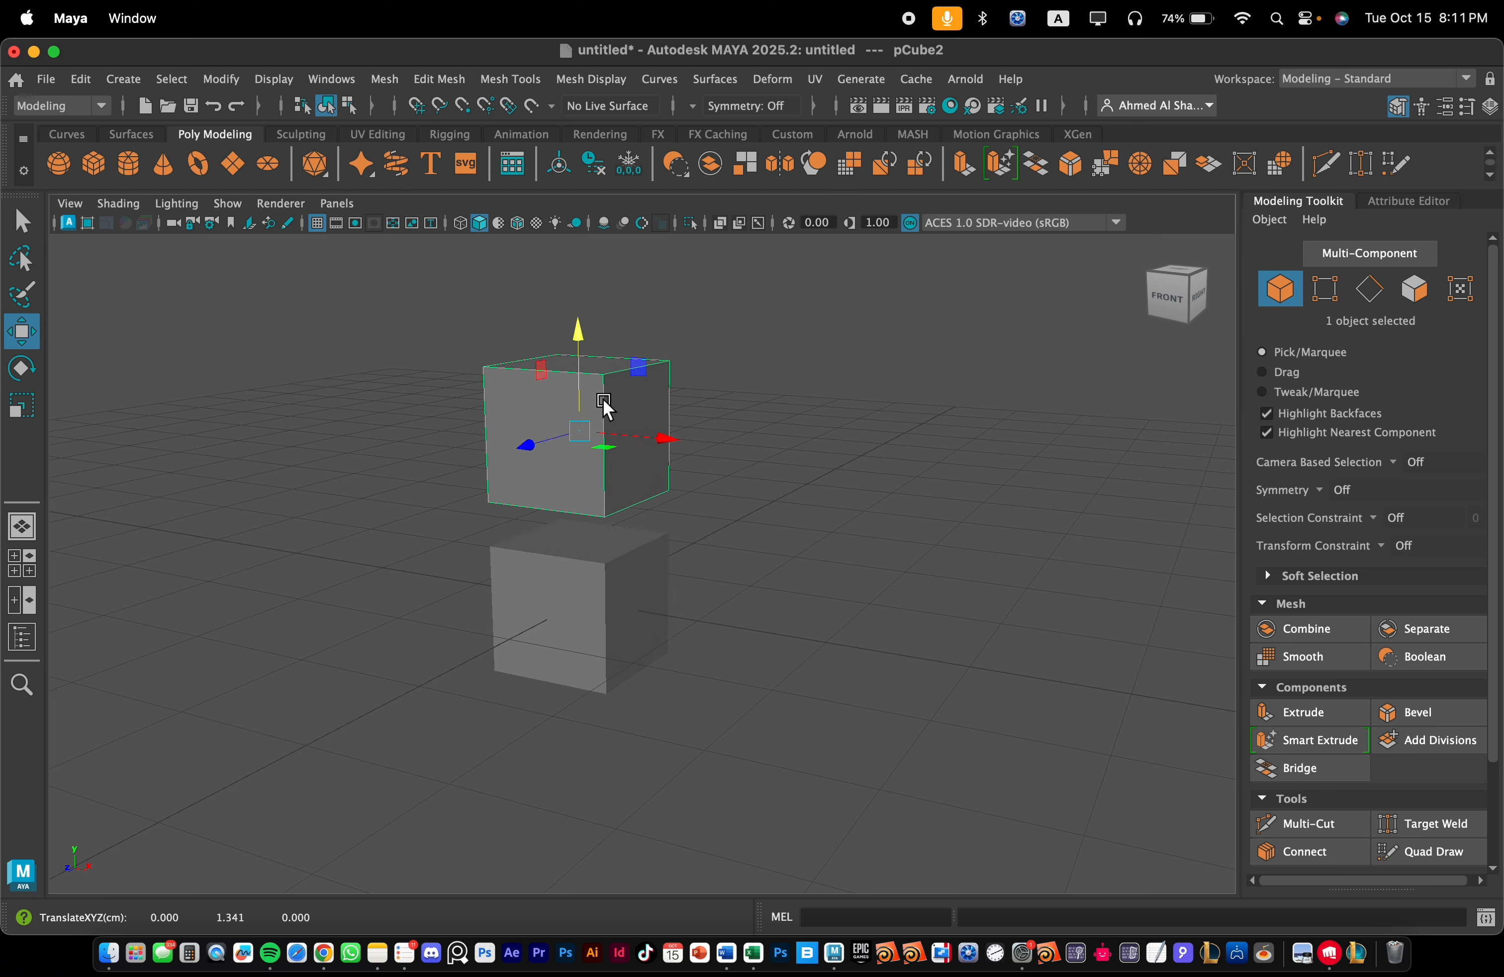
key("Delete")
- Scale the cube into a wide, square slab that is much flatter than it is broad
left_click(592, 584)
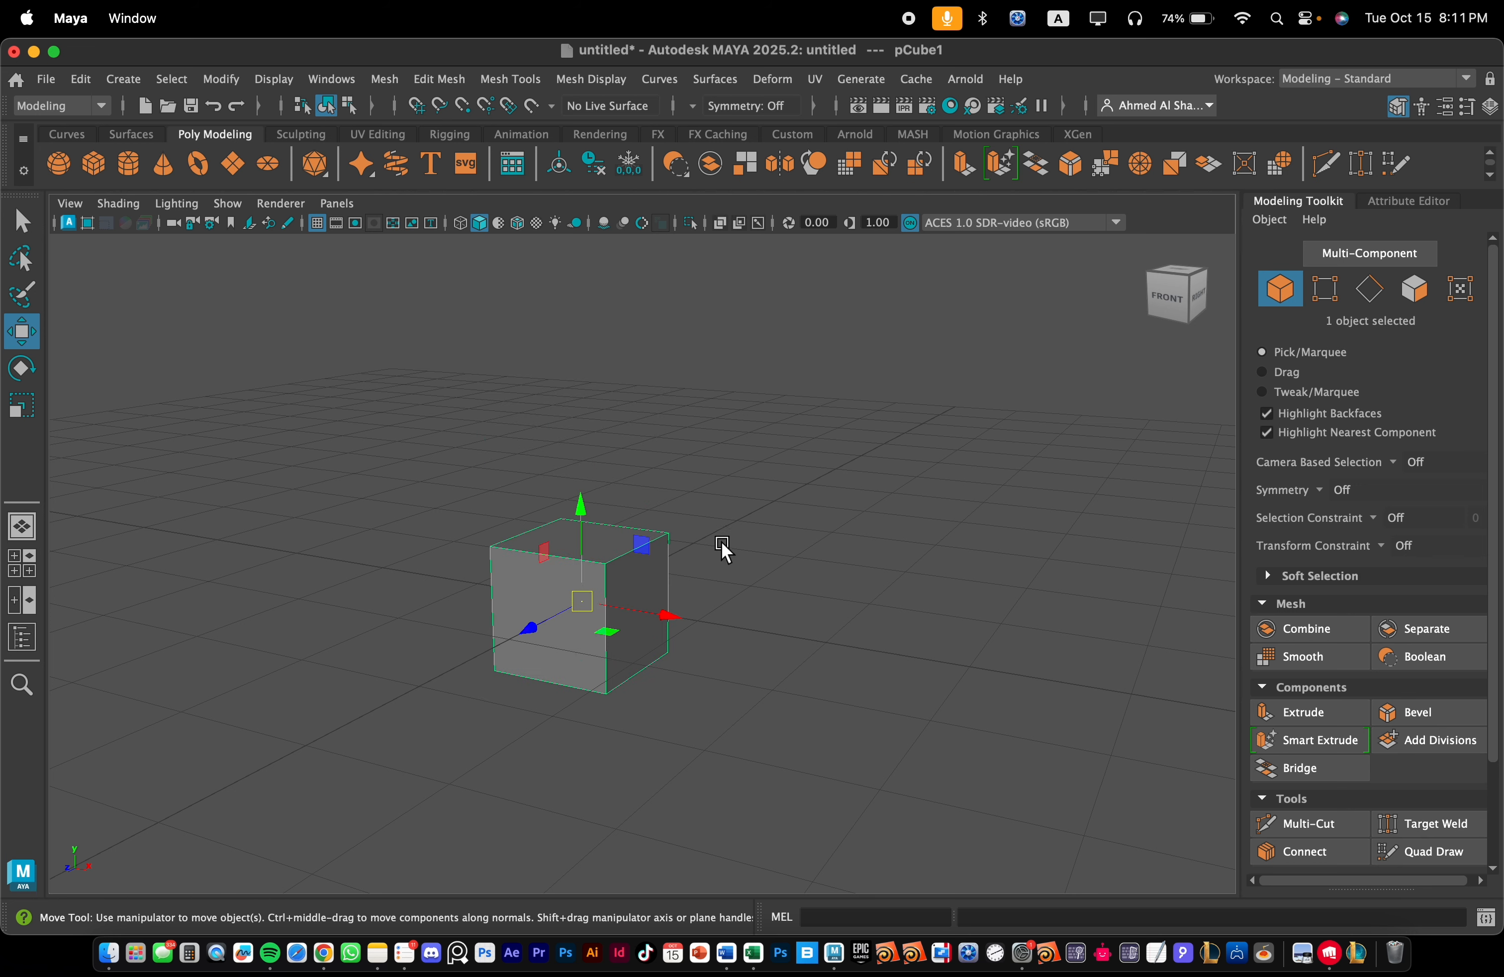
mouse_move(722, 542)
left_mouse_down("alt")
mouse_move(745, 547)
mouse_move(710, 549)
left_mouse_up("alt")
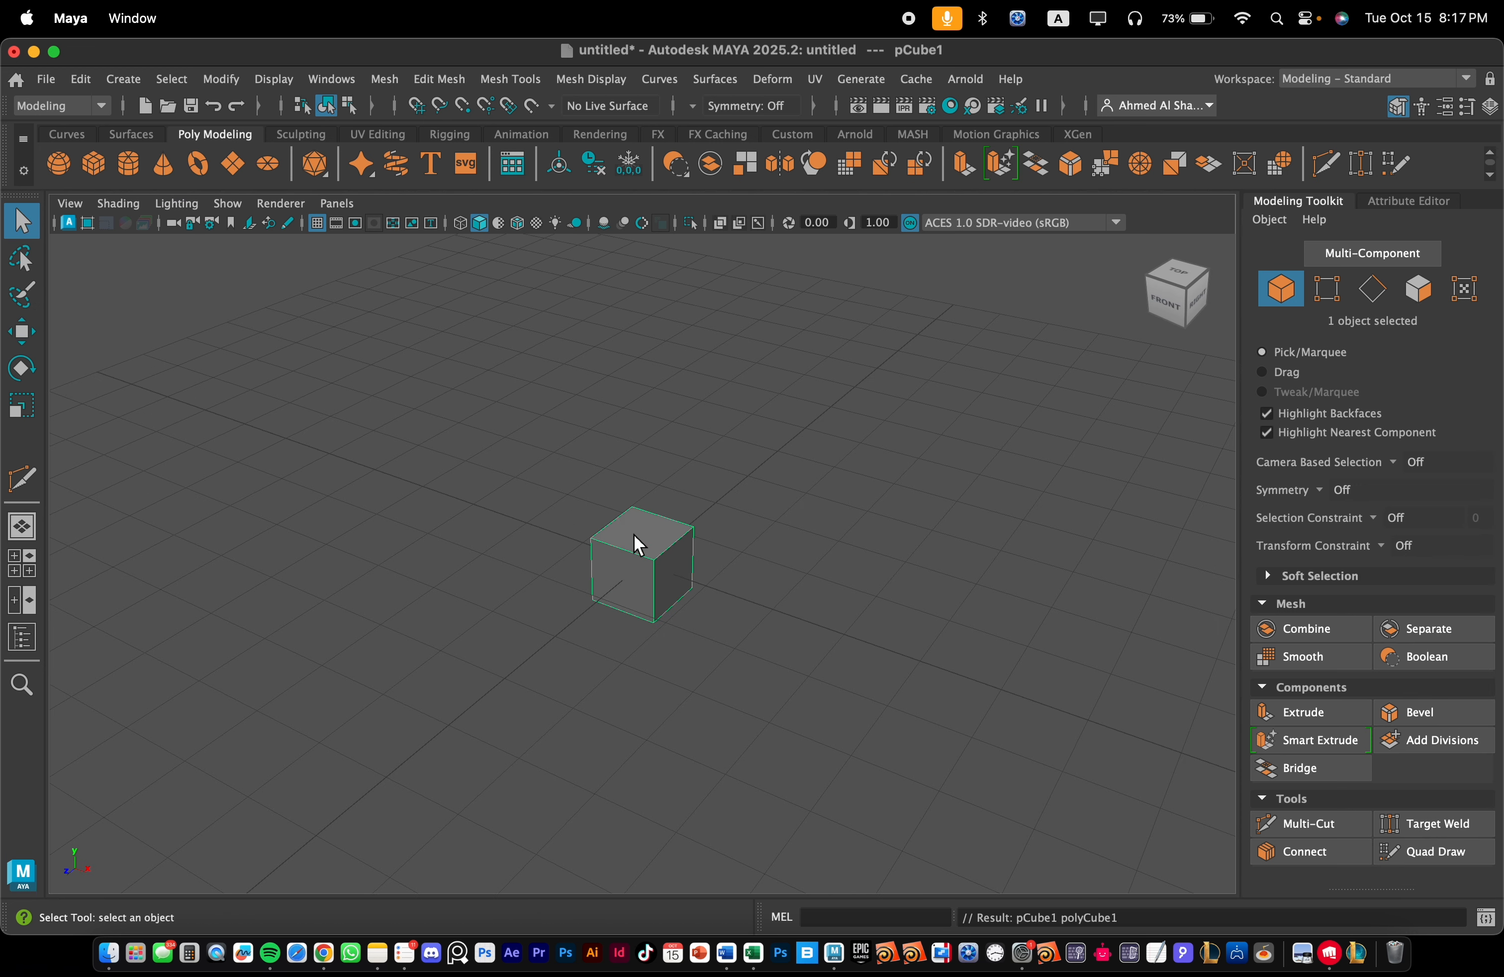
scroll(627, 532, "up", 3)
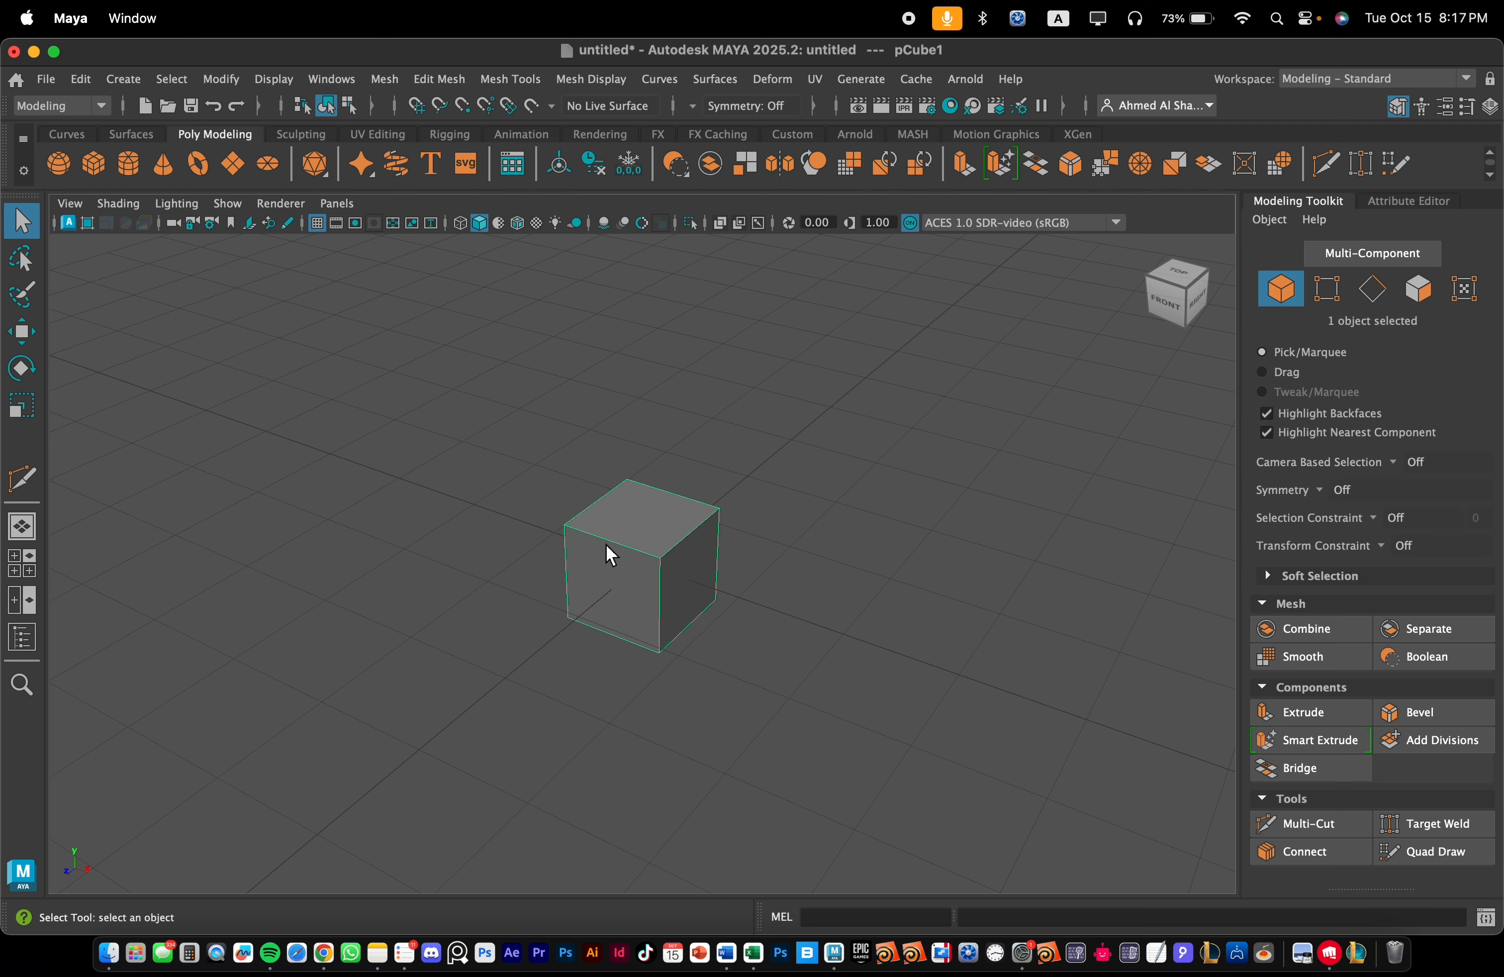
left_click_drag(606, 544, 573, 548, "alt")
key("r")
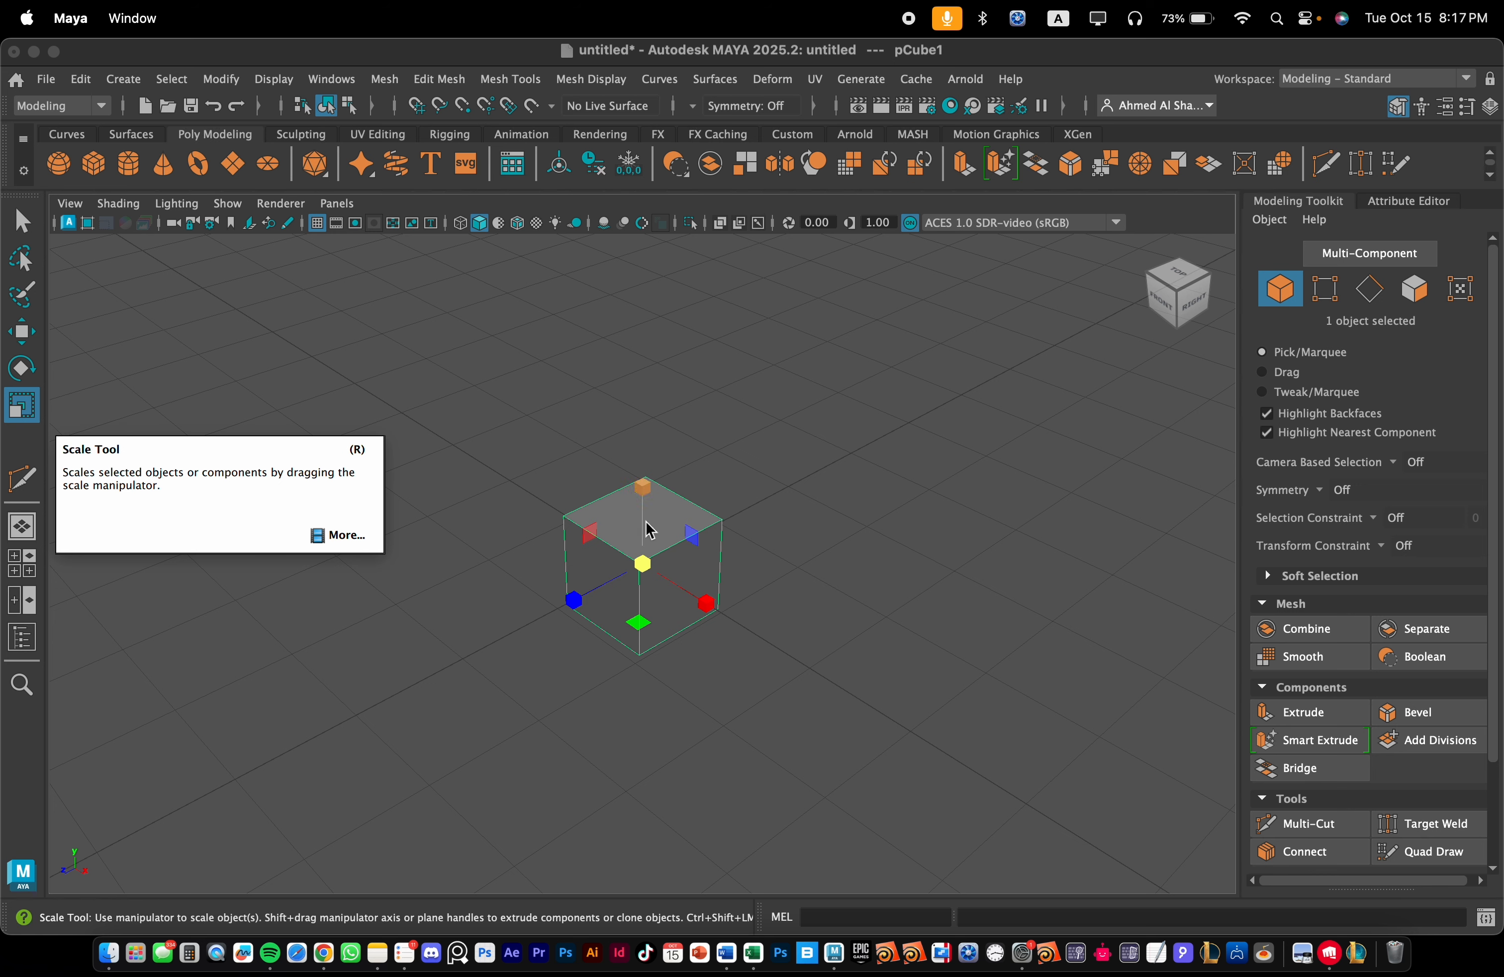
left_click_drag(647, 492, 664, 559)
left_click_drag(664, 559, 778, 511, "alt")
left_click_drag(639, 475, 721, 507)
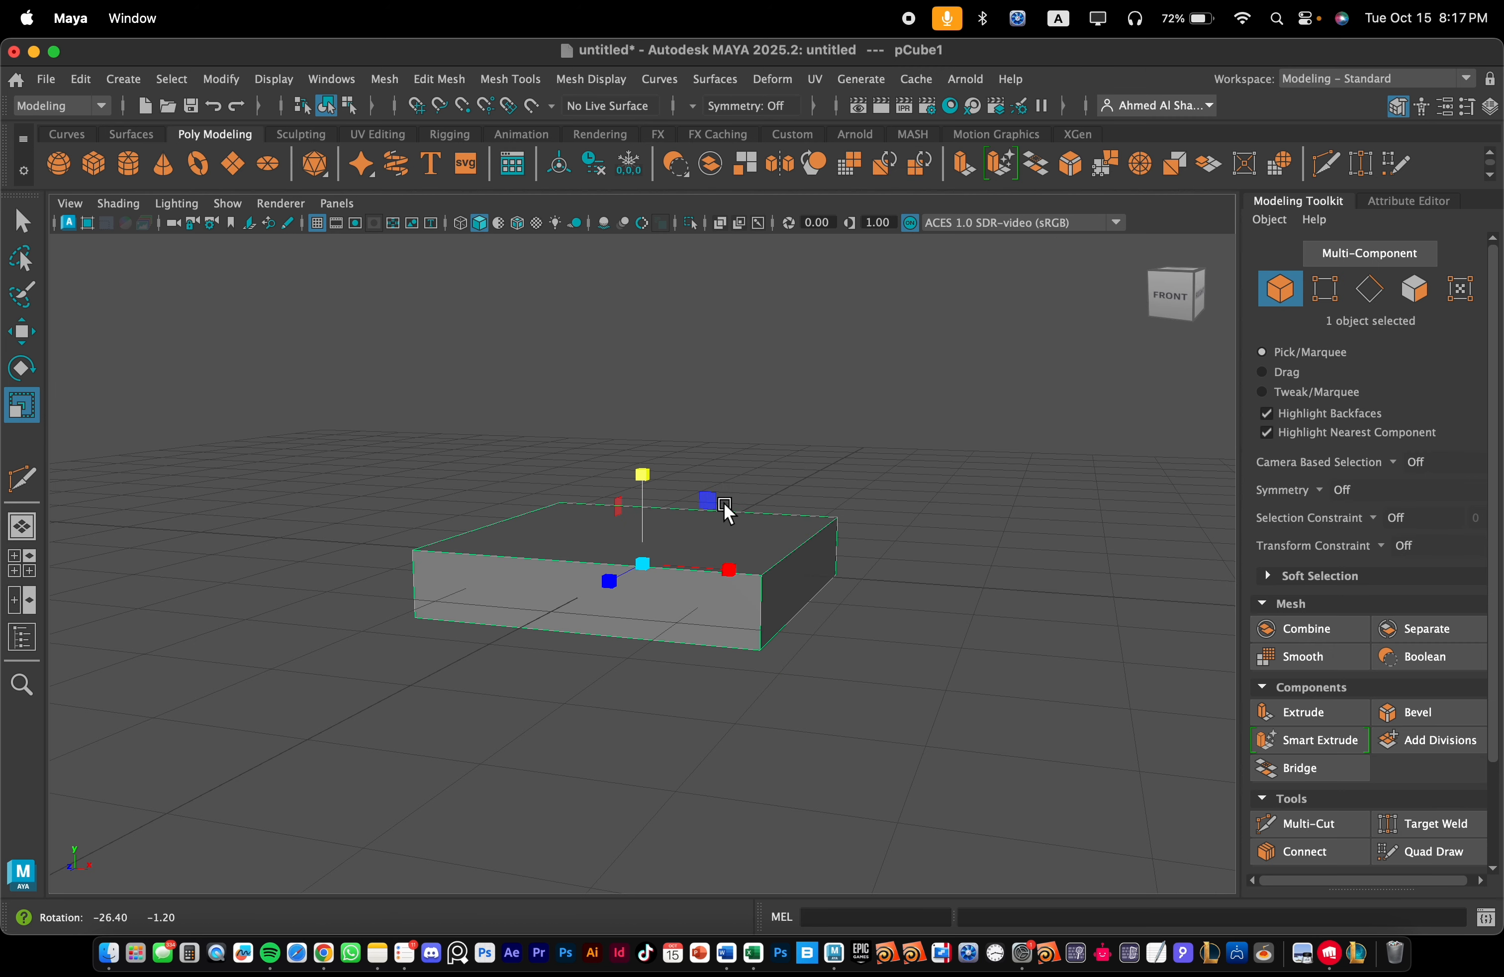
left_click_drag(642, 477, 560, 548)
- Insert four edge loops through the slab with Multi-Cut, one near and parallel to each side, marking out small square corners
left_click_drag(1084, 719, 1059, 714, "alt")
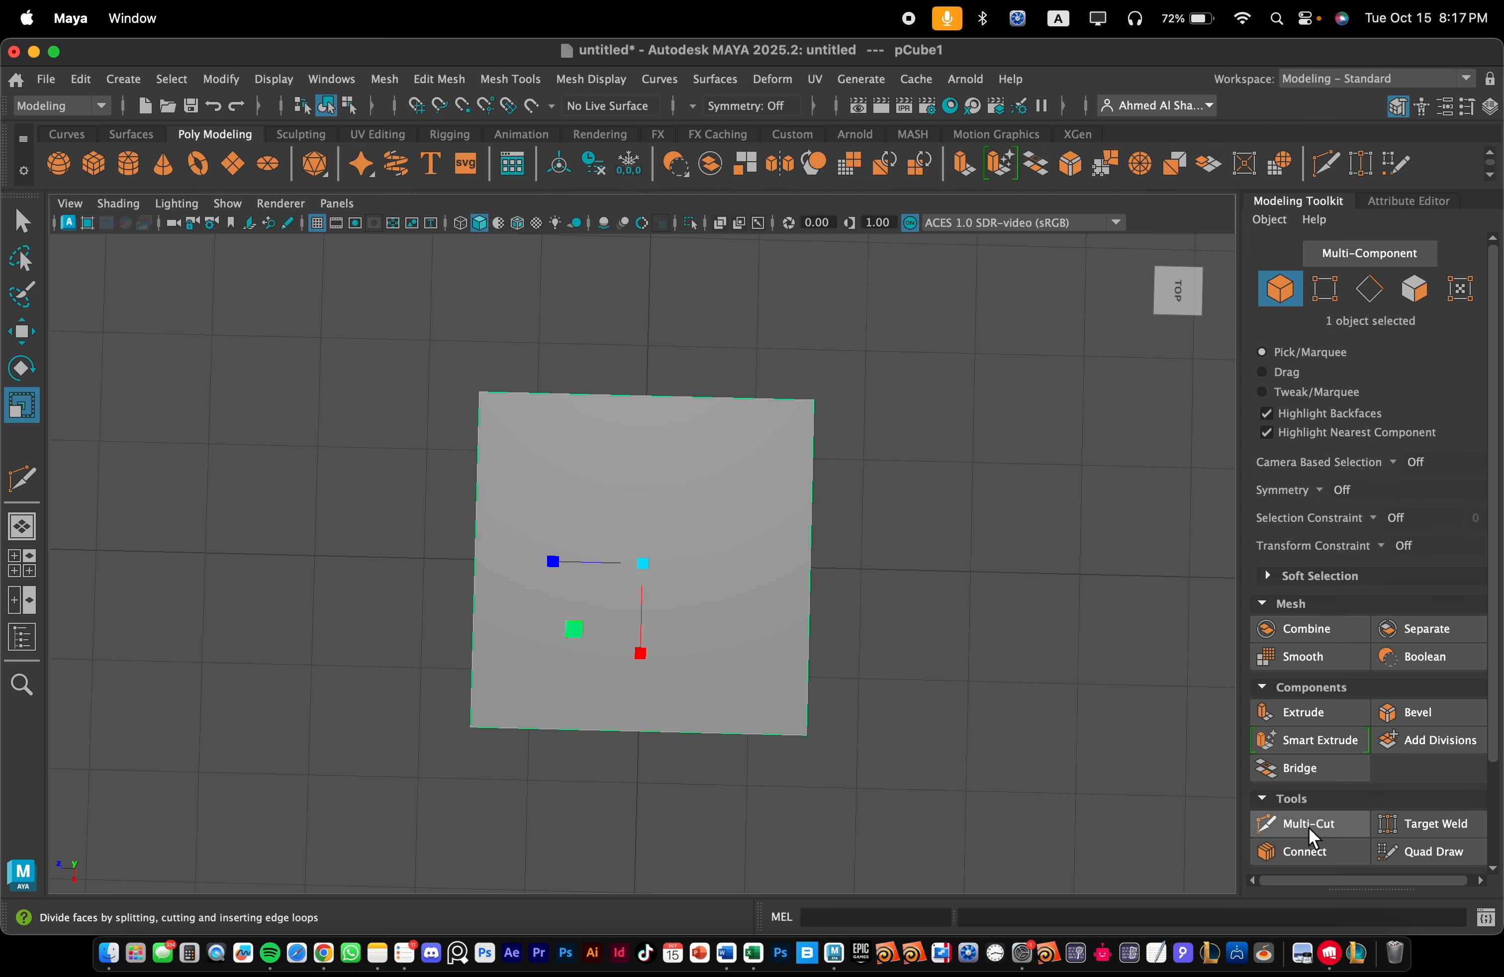
left_click(1308, 827)
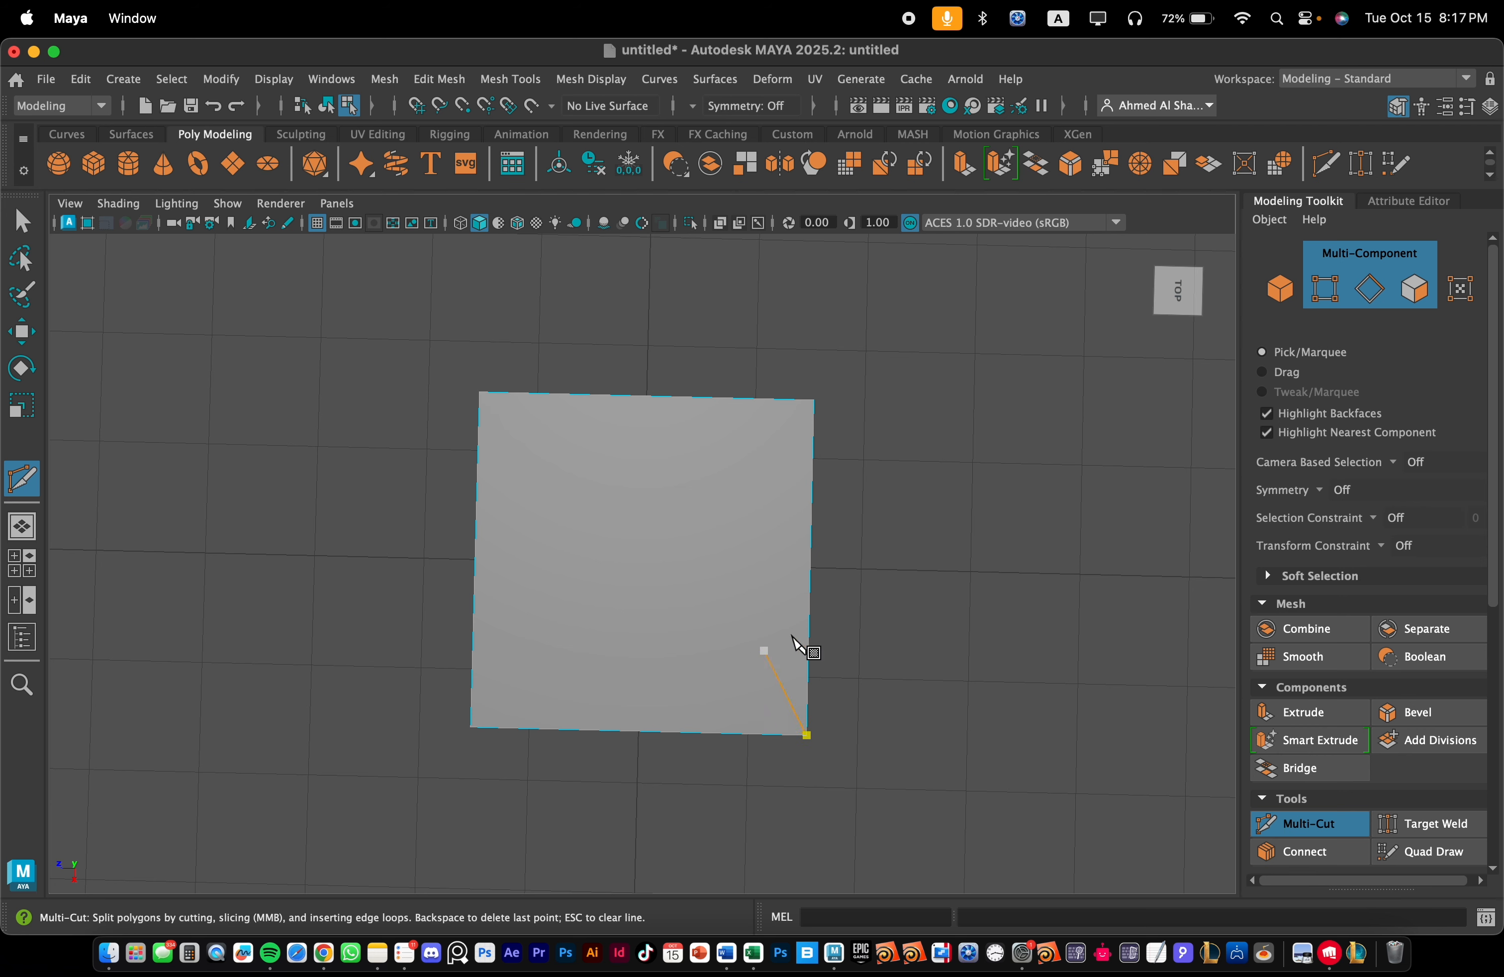
left_click_drag(903, 632, 769, 660, "alt")
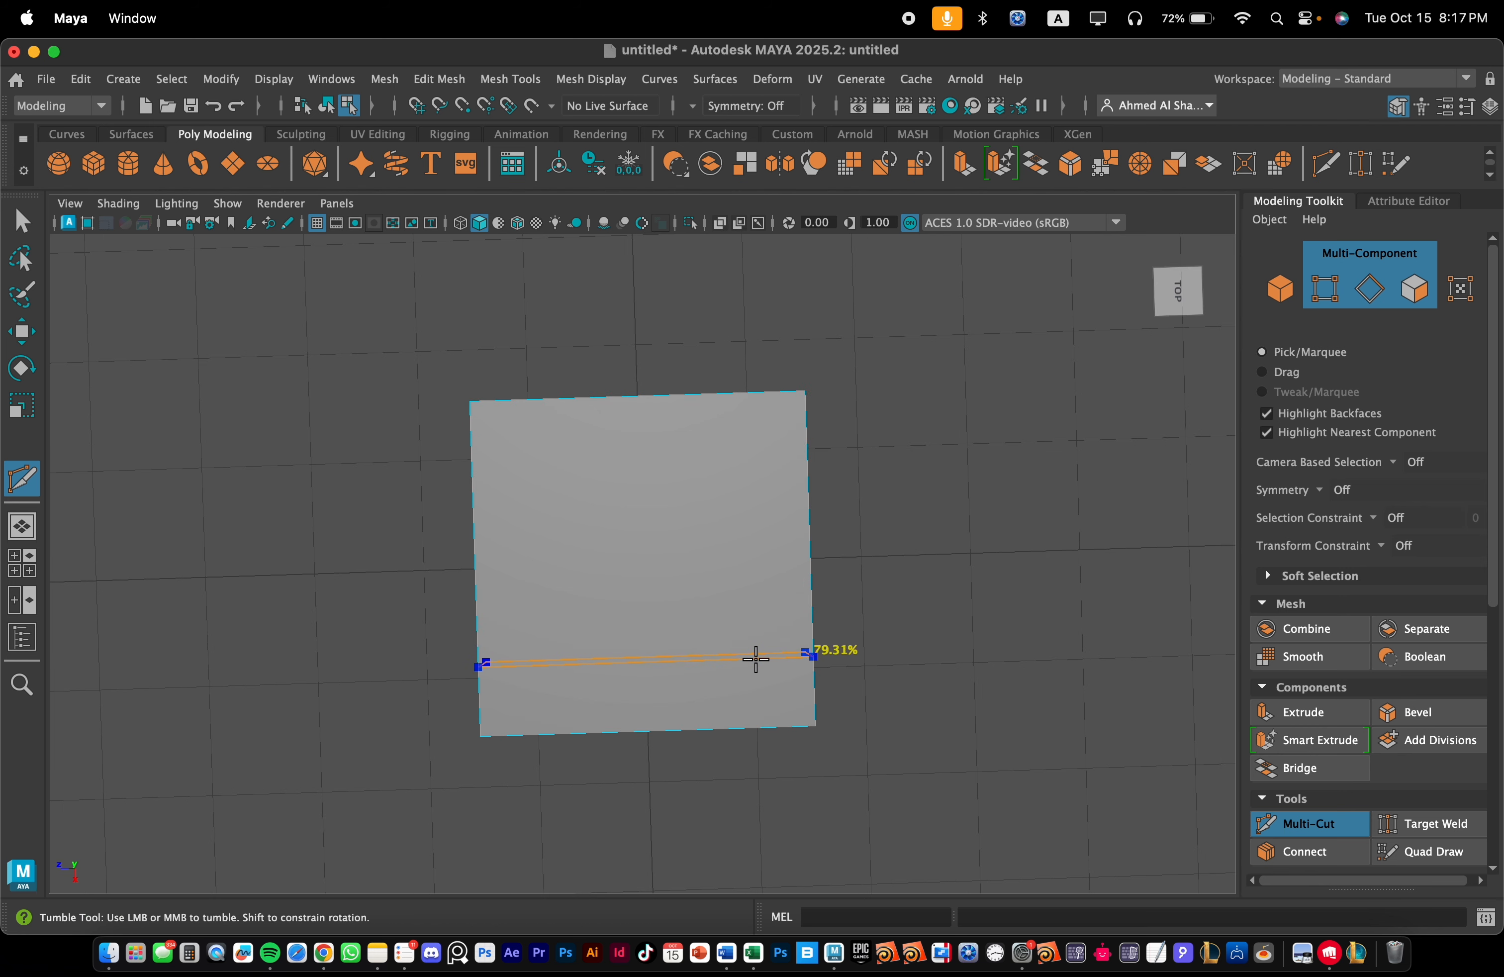
left_click_drag(755, 664, 769, 673, "alt")
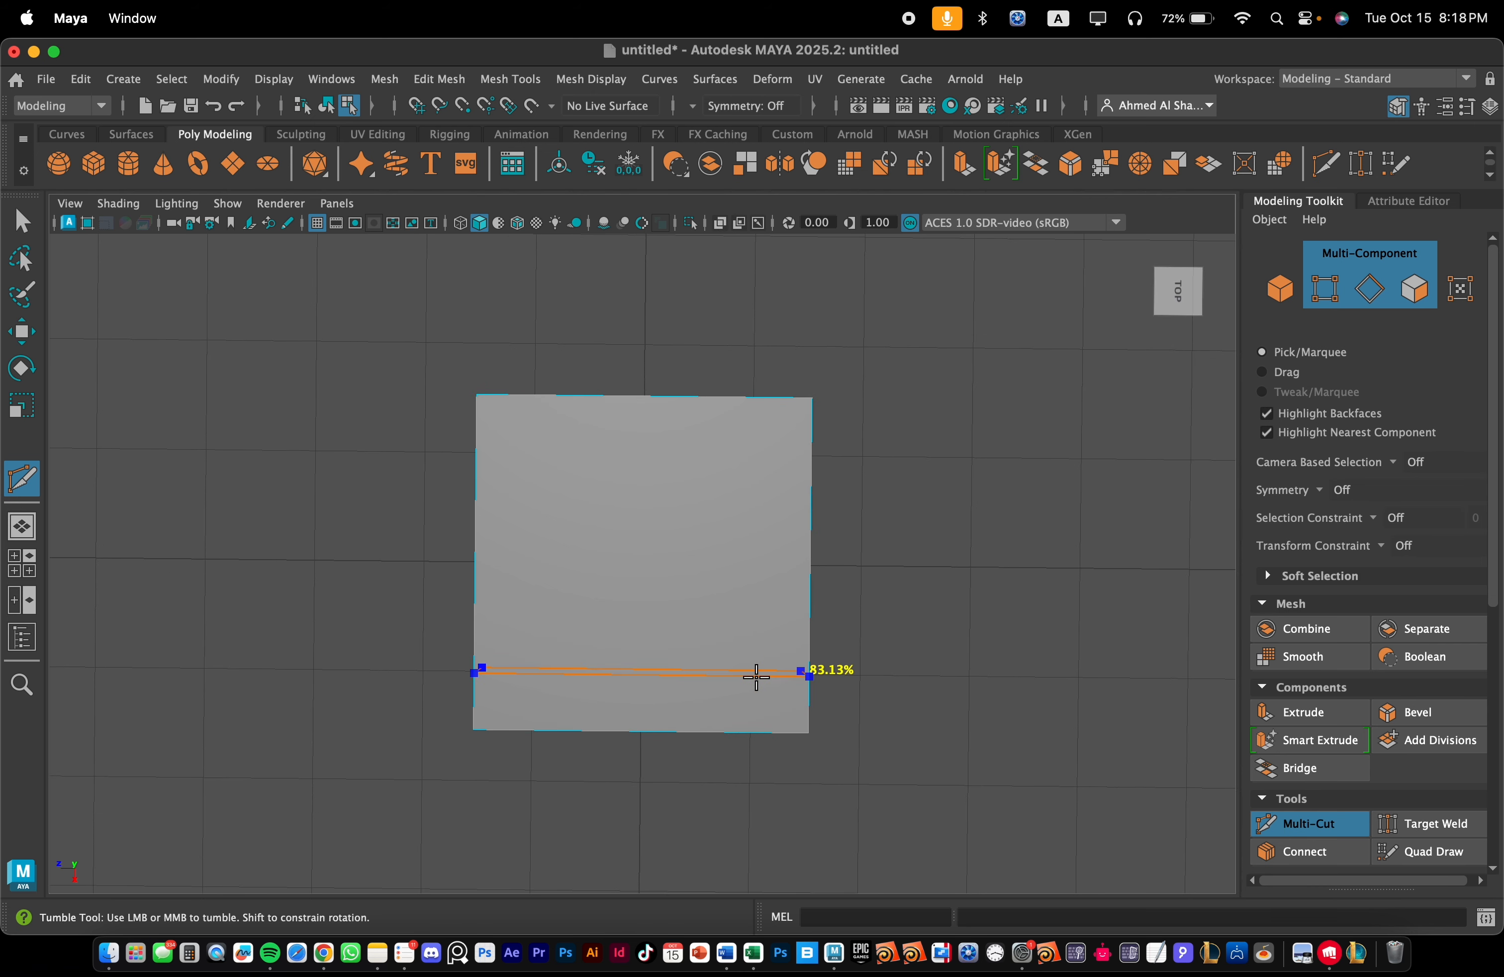
left_click(756, 677, "ctrl")
left_click(774, 458, "ctrl")
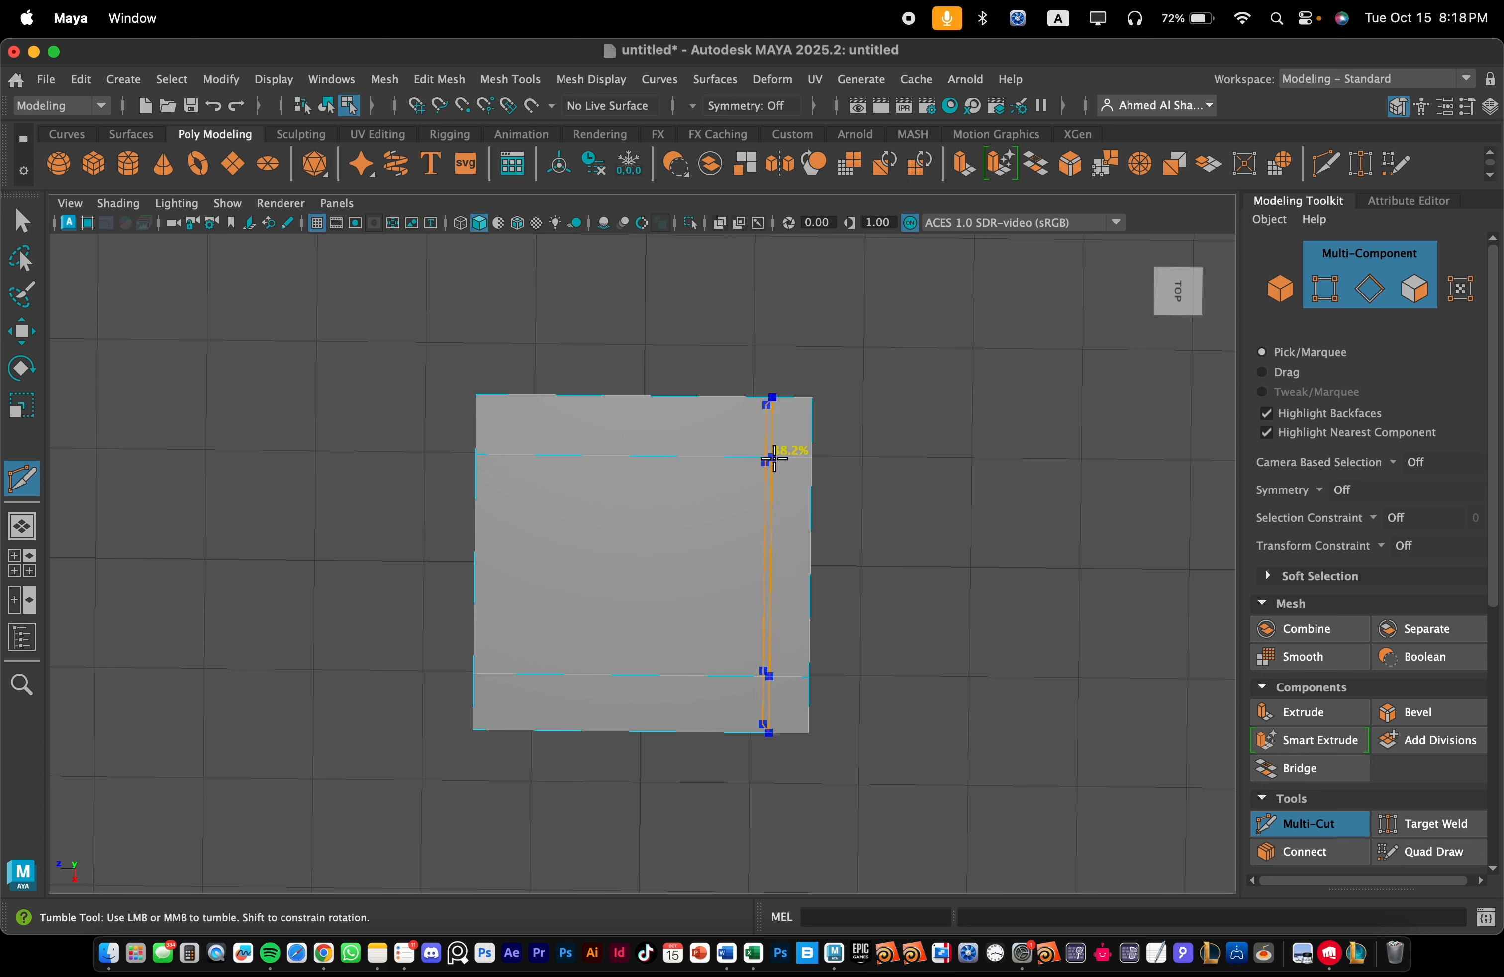
left_click(757, 455, "ctrl")
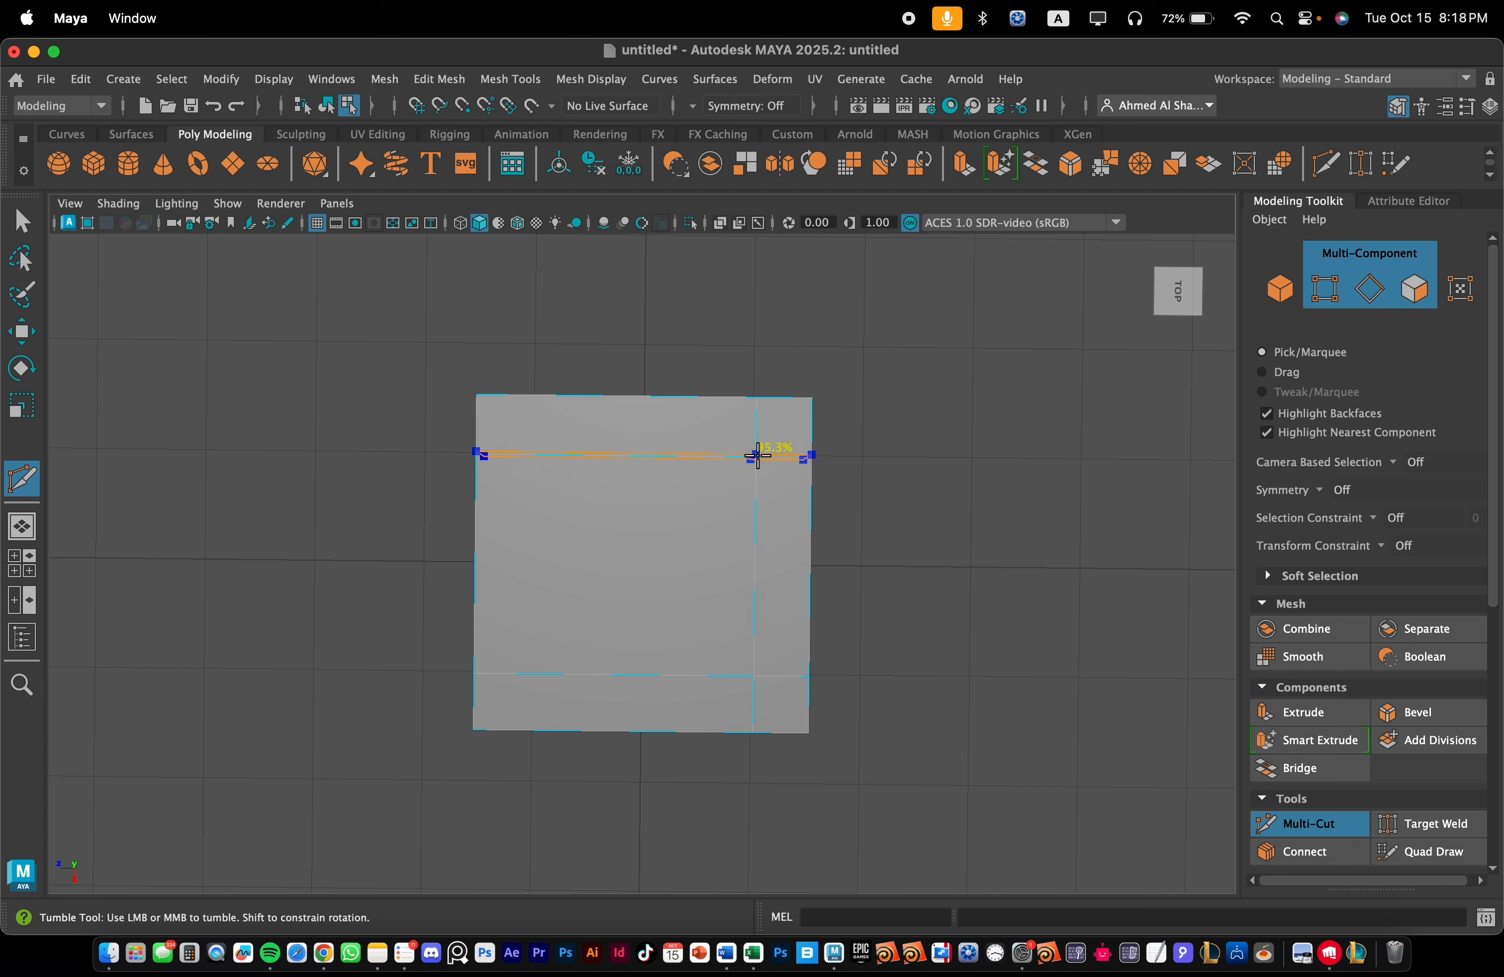
left_click(536, 438, "ctrl")
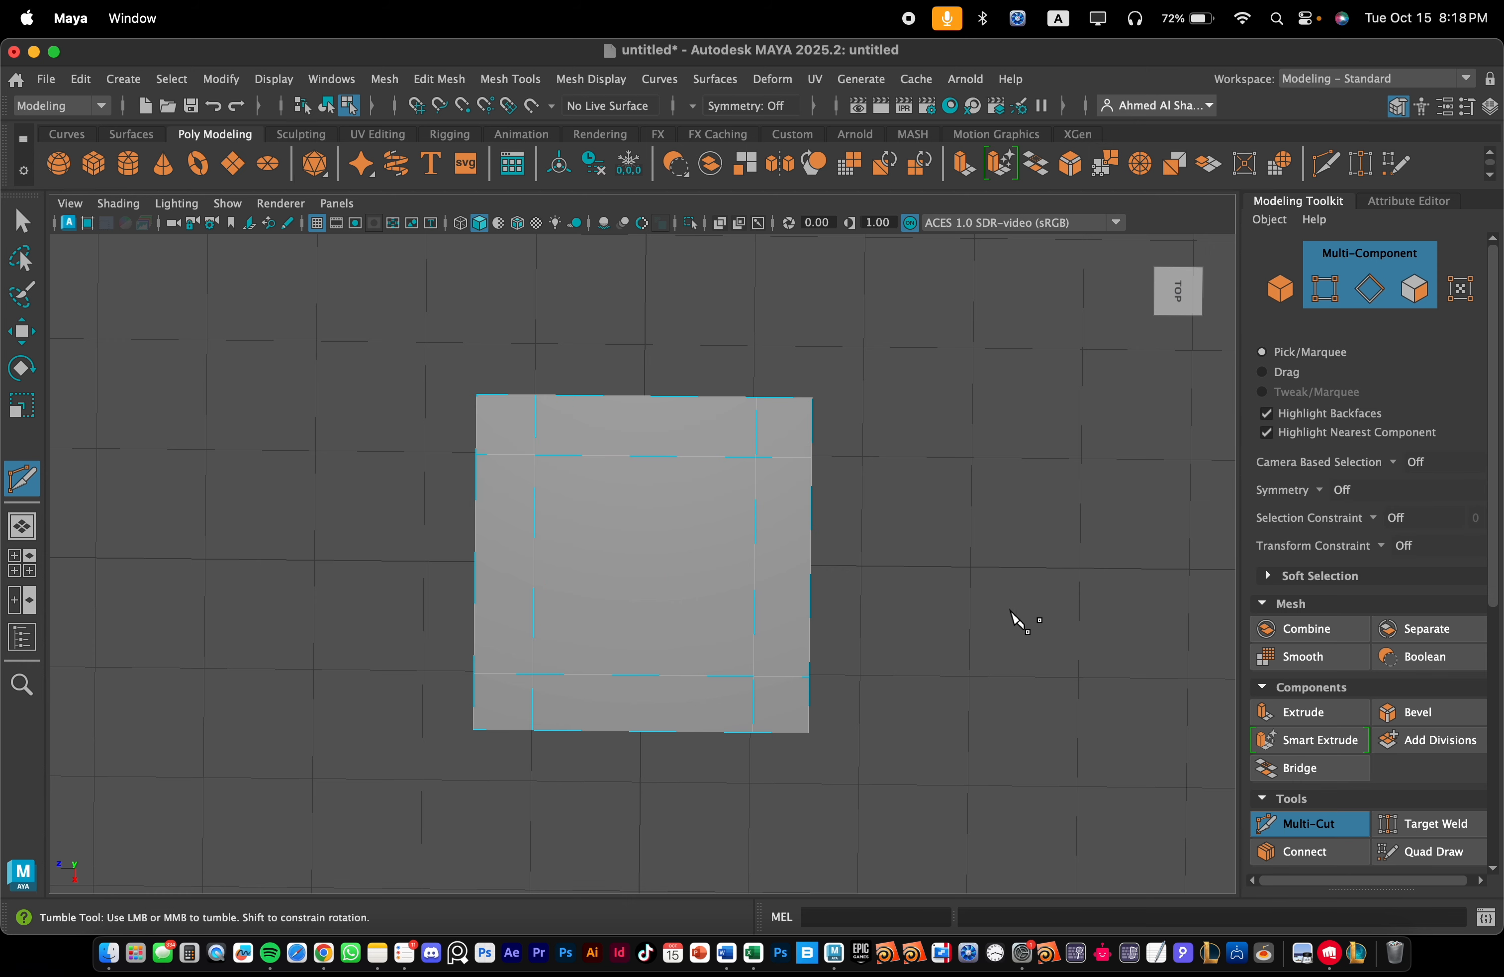
- Extrude the four corner faces on the slab's underside downward by a Local Translate Z of 2.443 to form legs
left_click_drag(1009, 587, 997, 554, "alt")
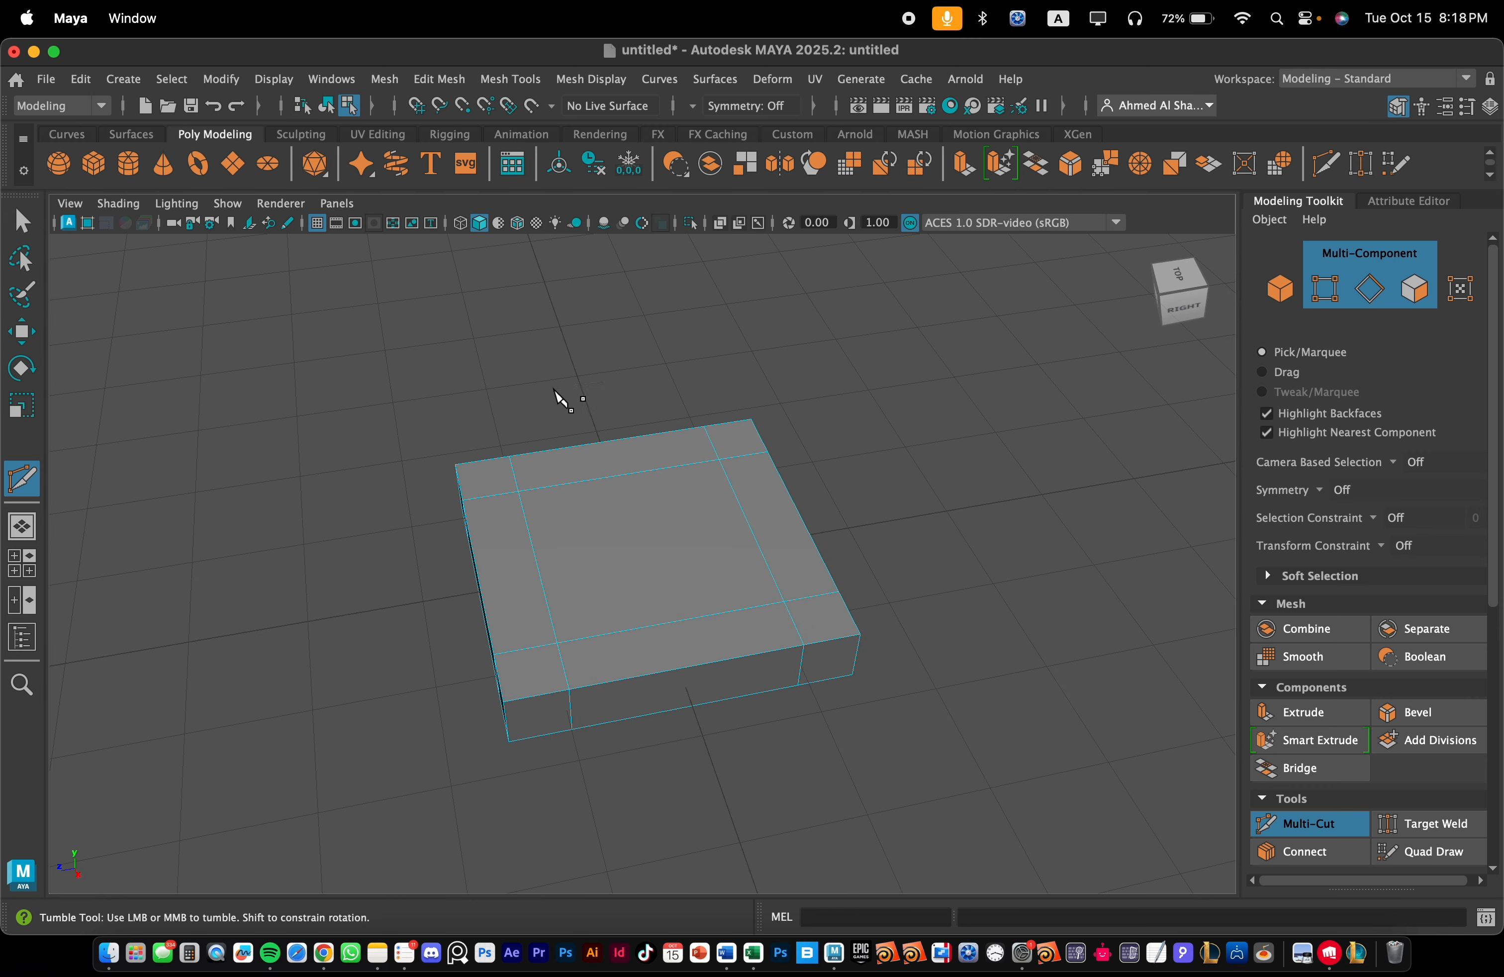
left_click_drag(824, 644, 884, 627, "alt")
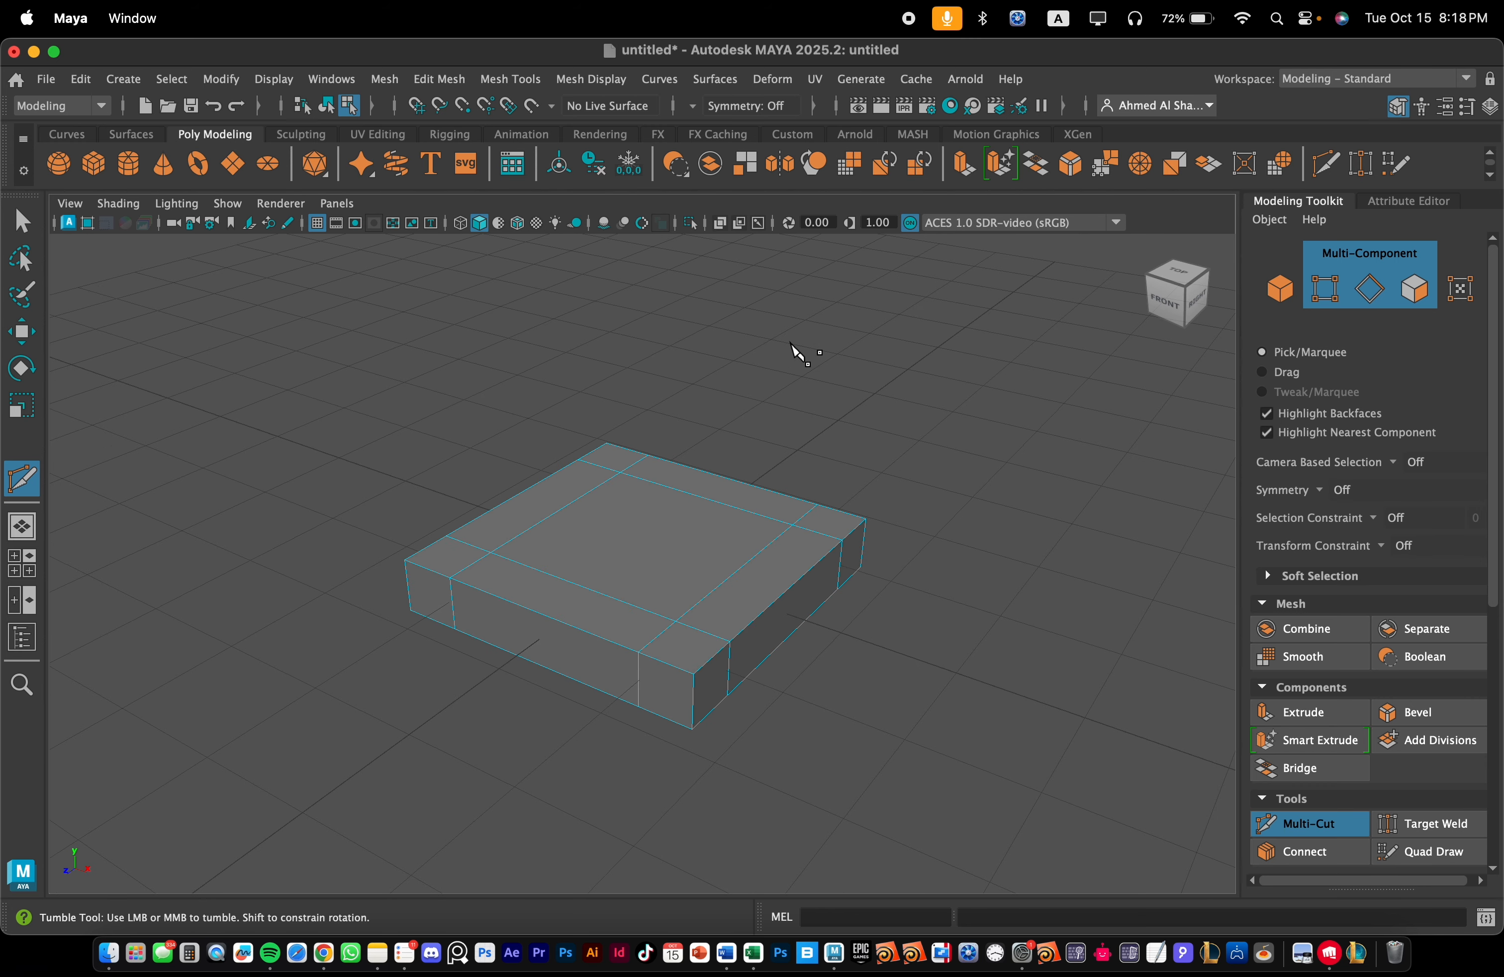
right_click_drag(789, 343, 804, 378)
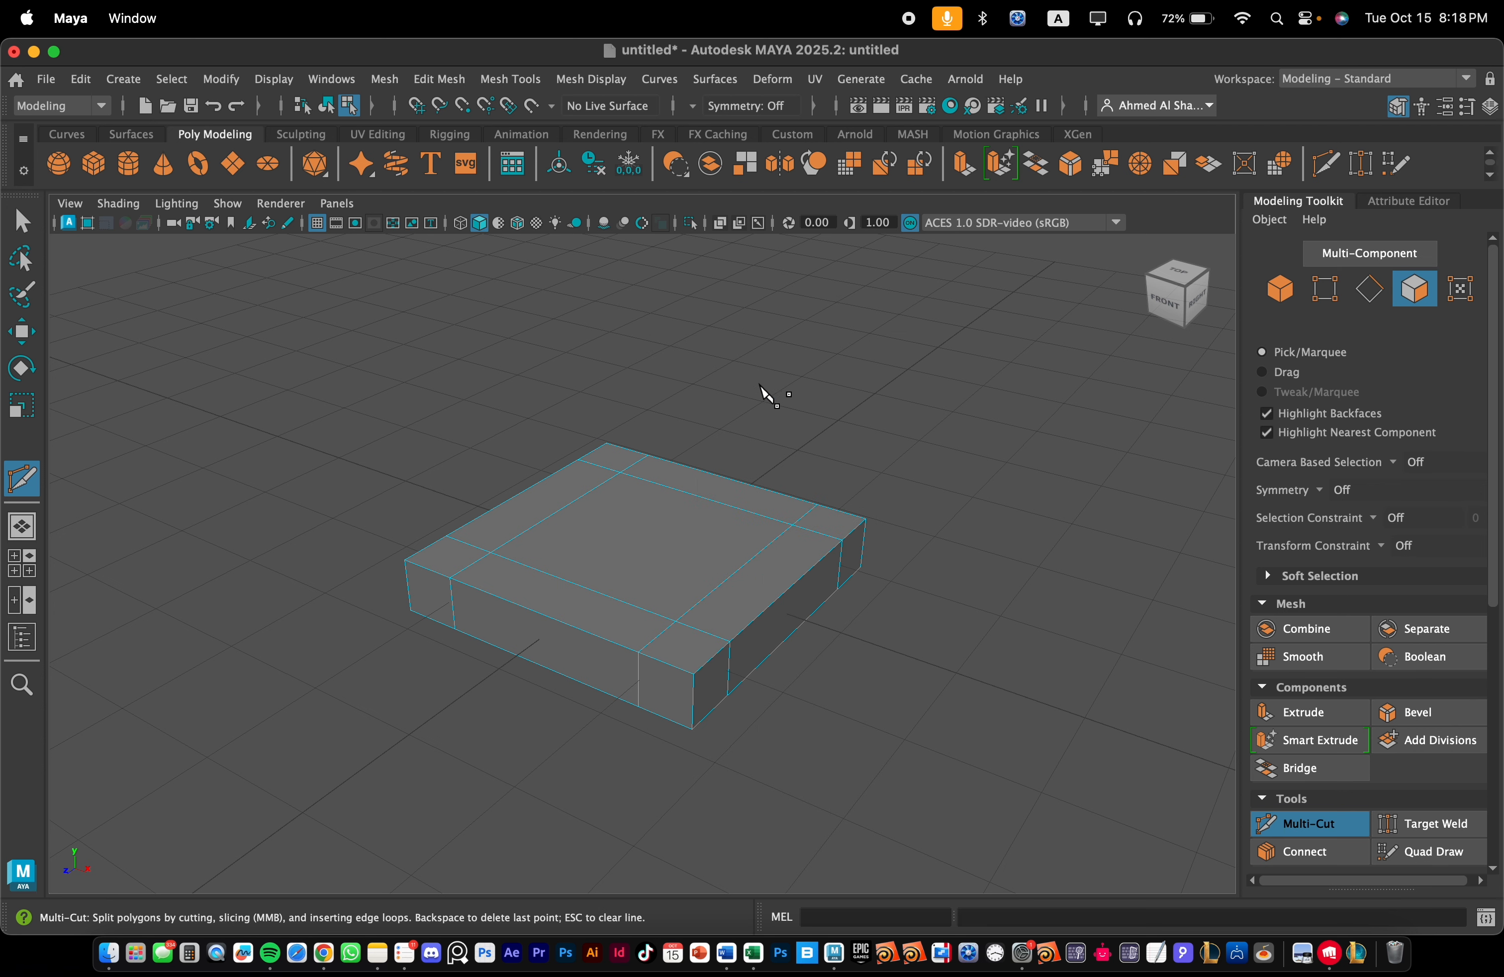
key("q")
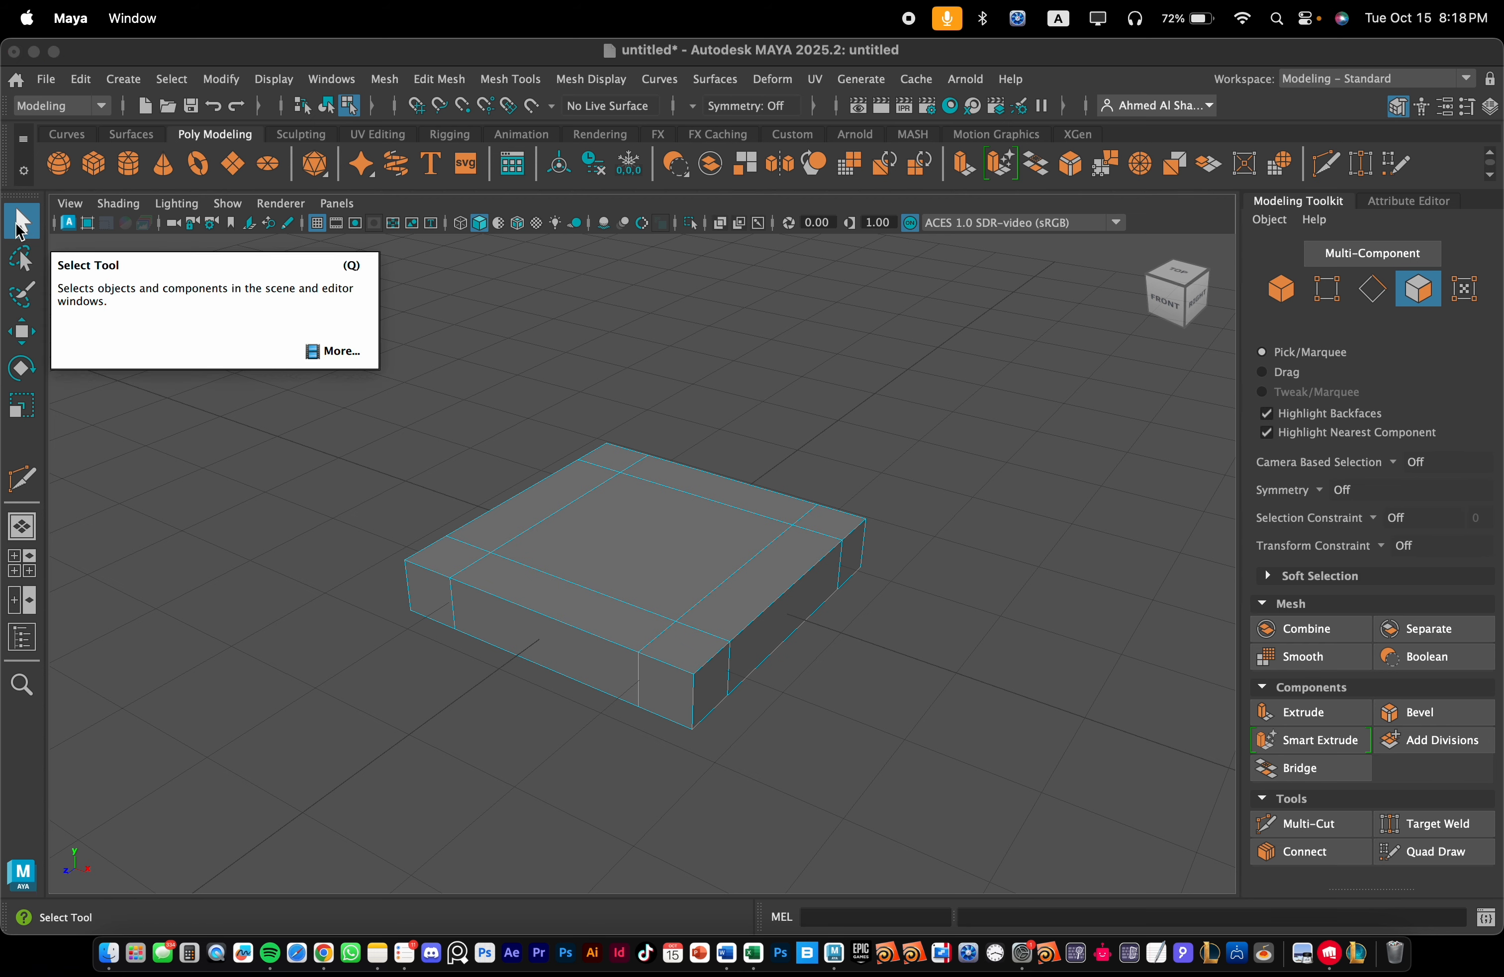
left_click_drag(606, 451, 641, 318, "alt")
left_click(697, 333)
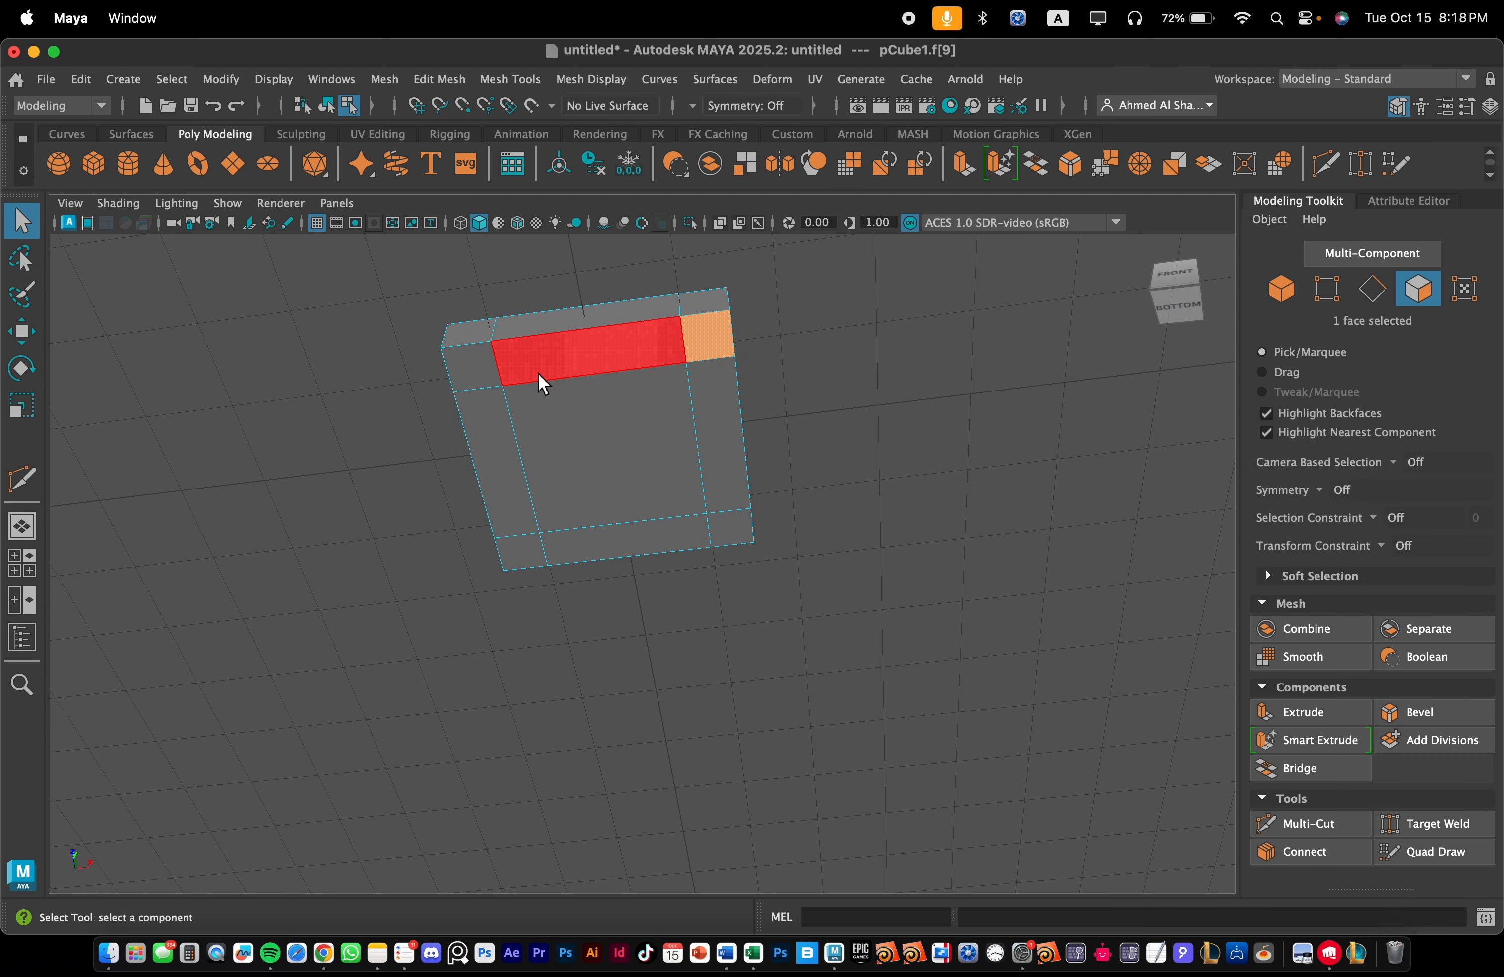
left_click(492, 379, "shift")
left_click(522, 551, "shift")
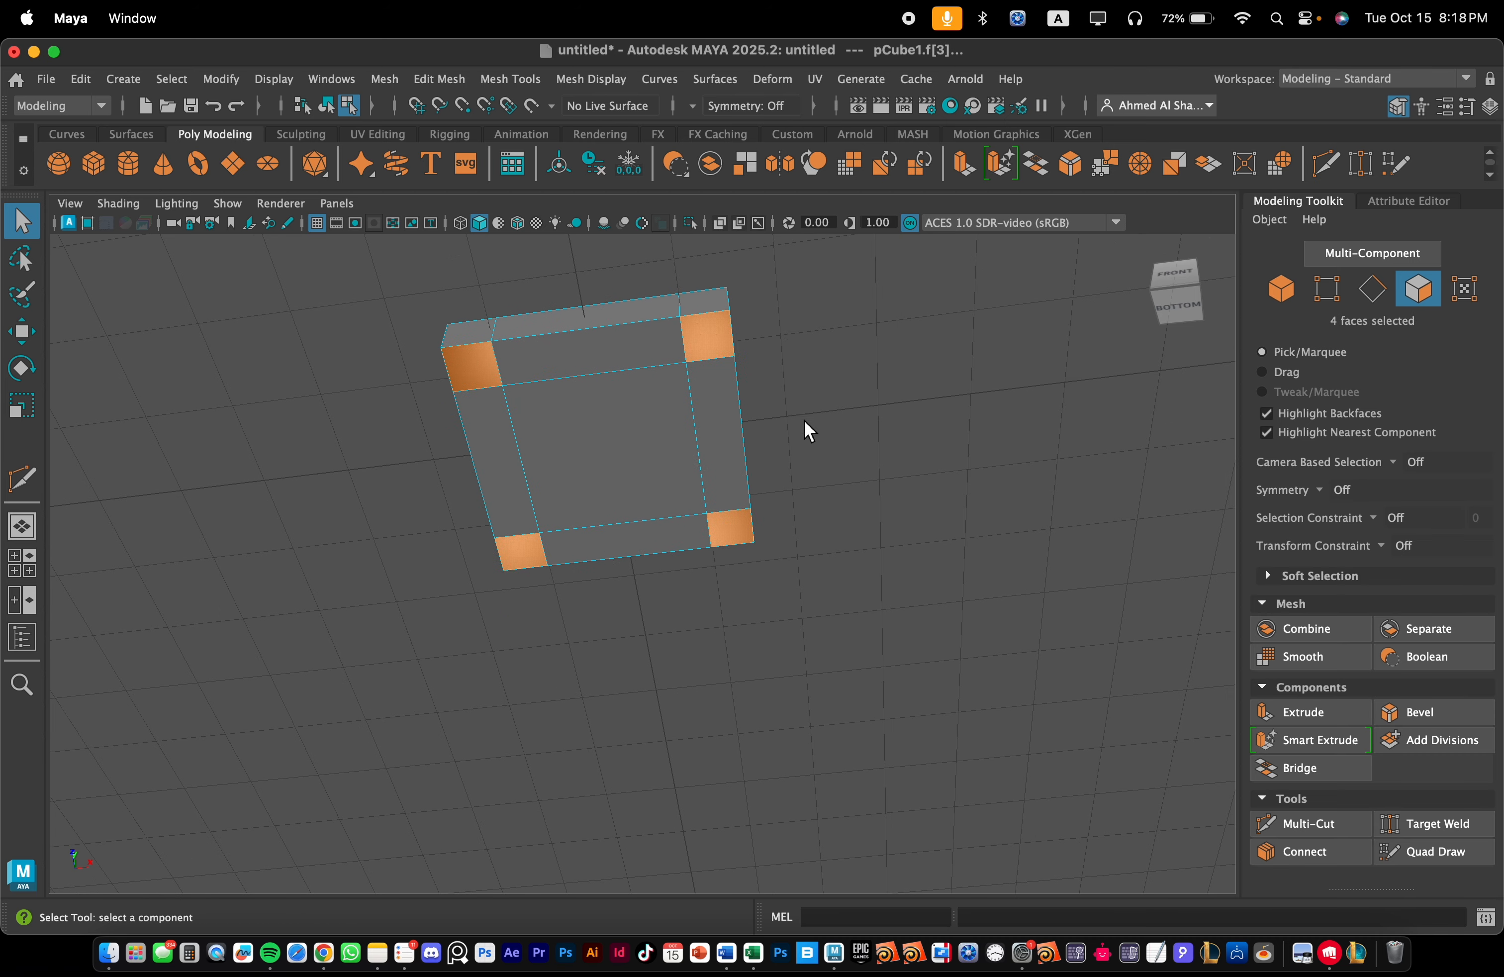
left_click_drag(775, 485, 780, 447, "alt")
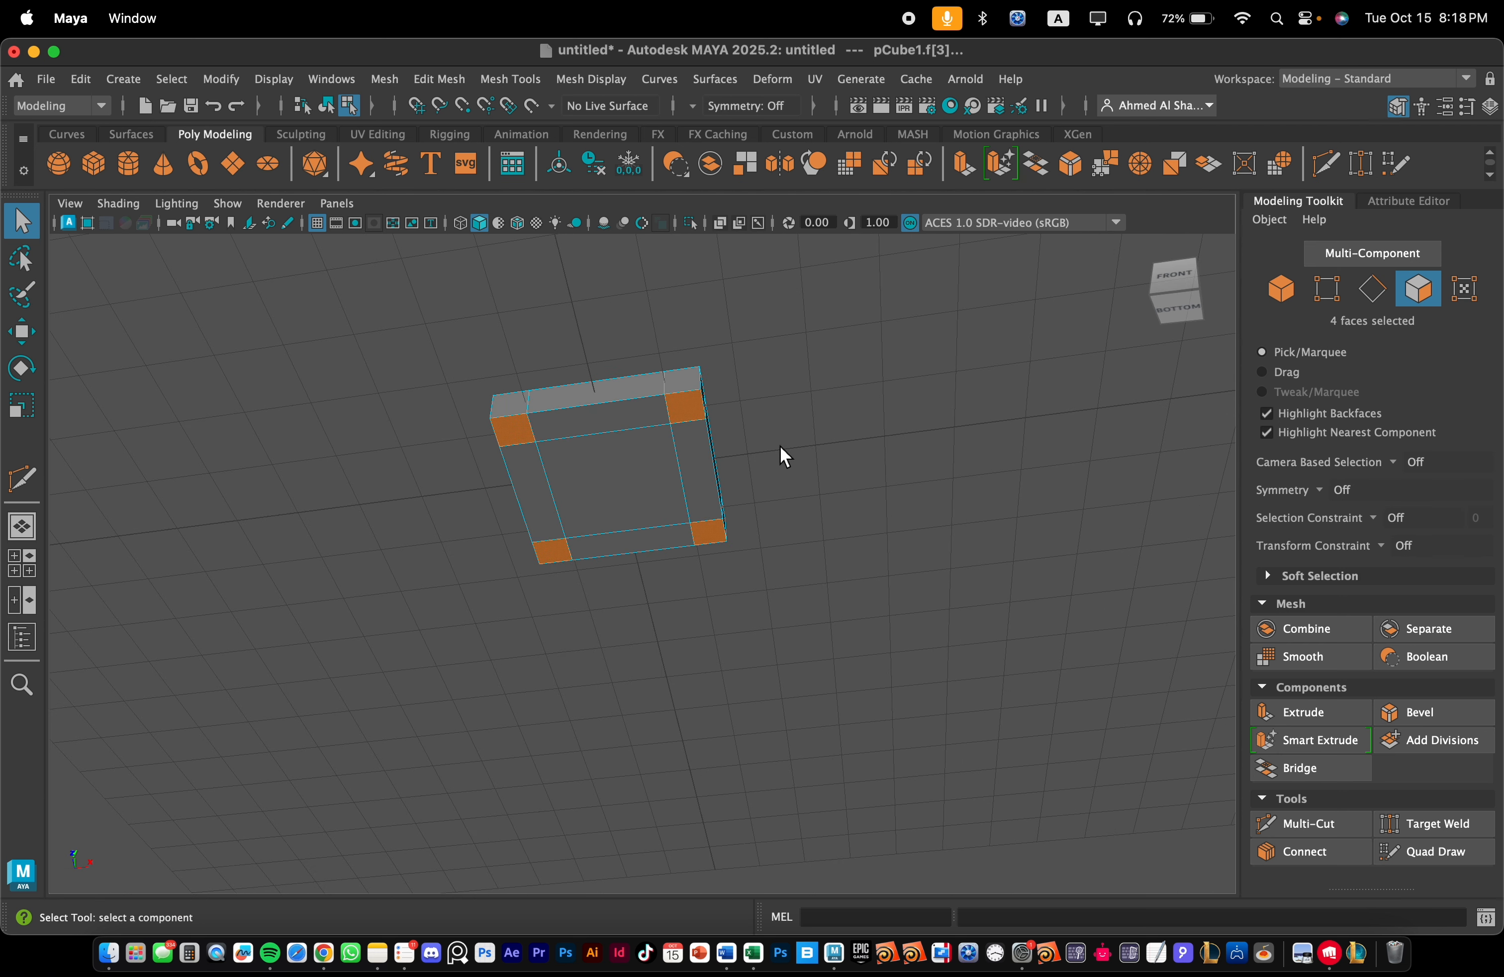
left_click(972, 167)
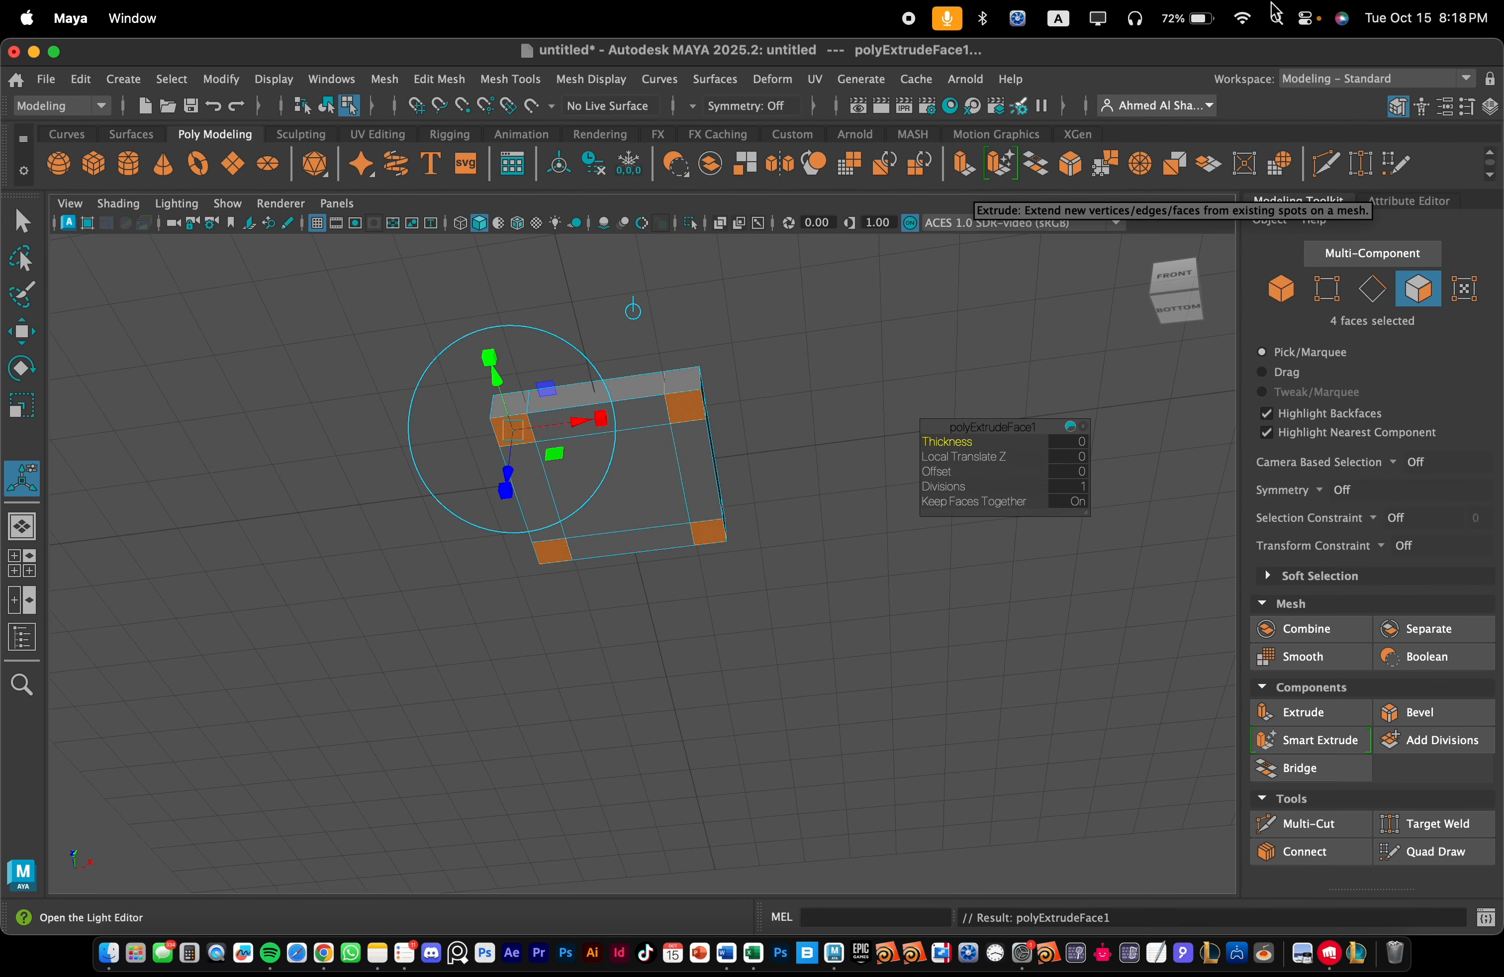
left_click_drag(1016, 302, 1013, 297, "alt")
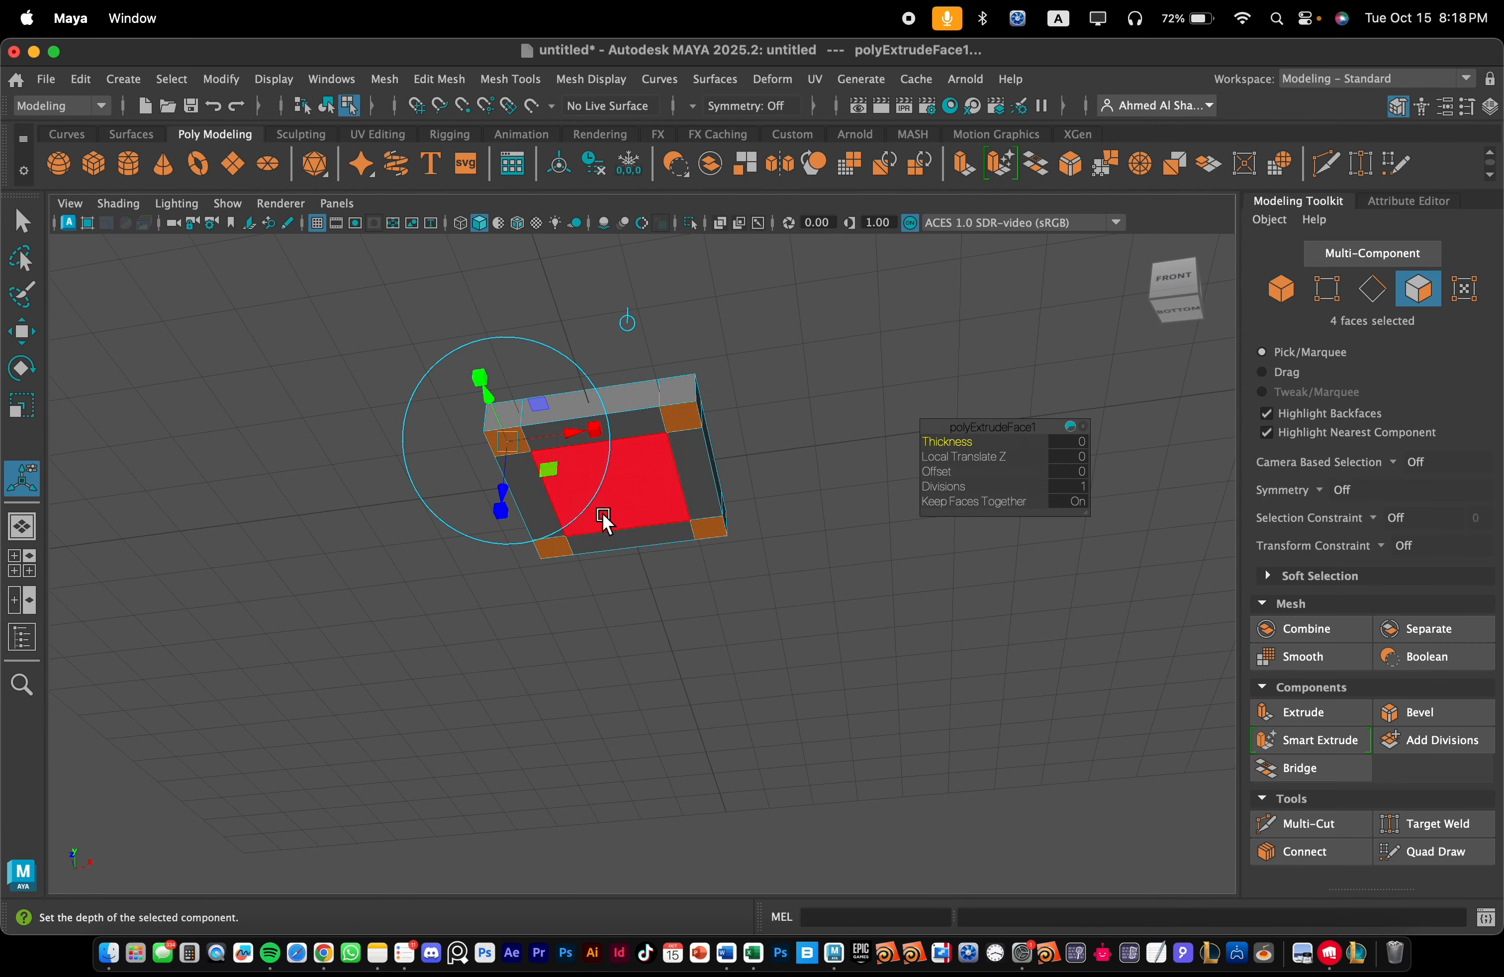
left_click_drag(504, 497, 498, 638)
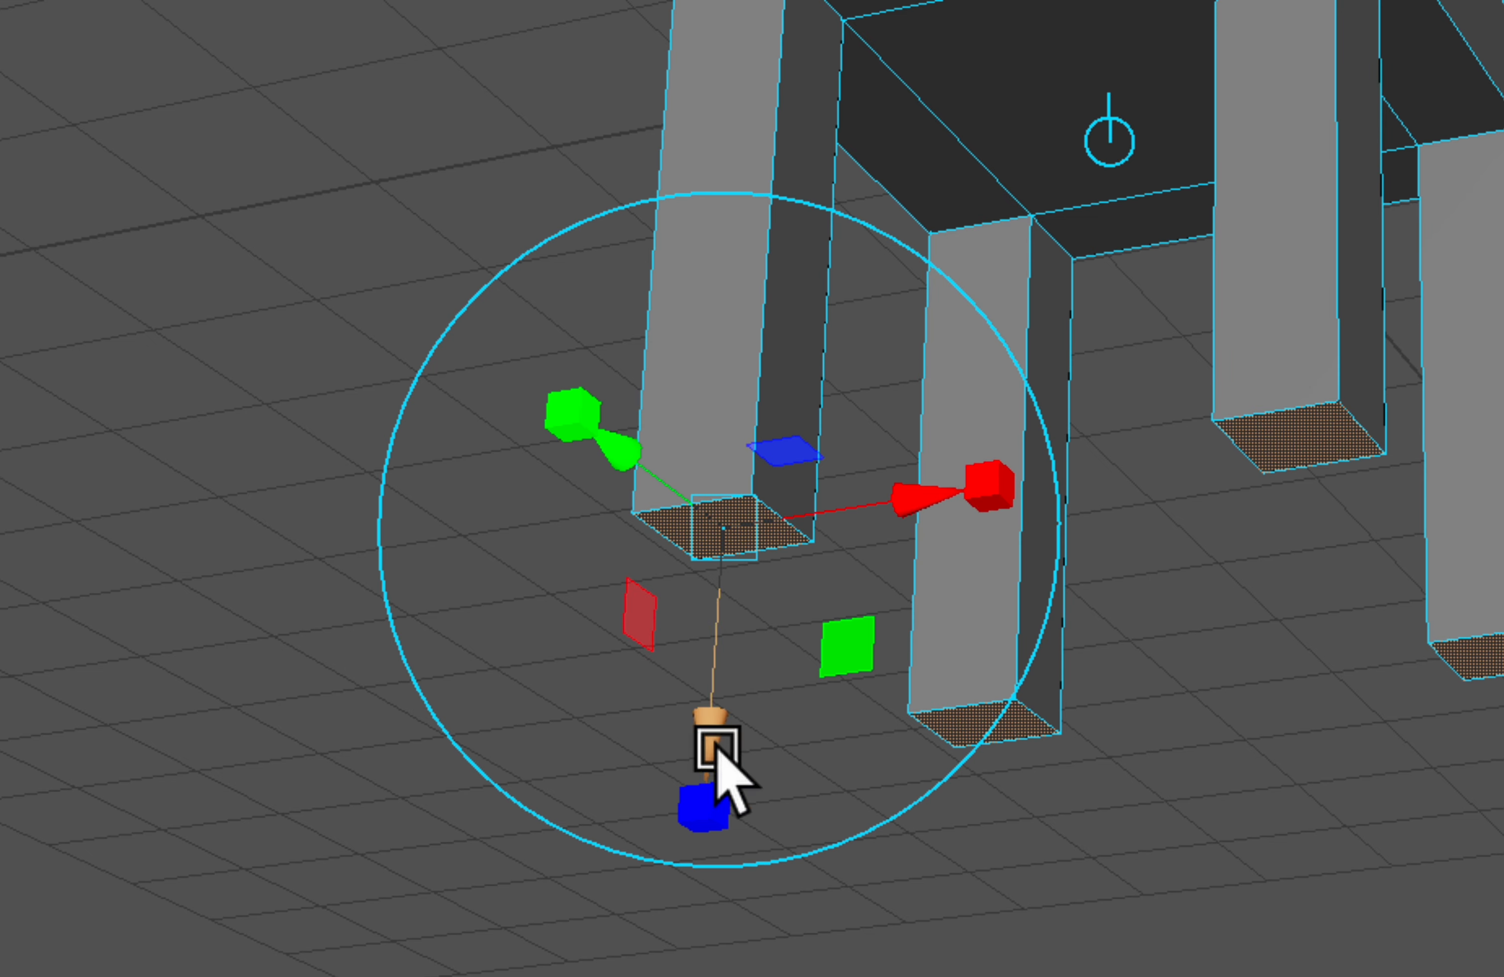
- Taper the four legs by scaling their bottom faces uniformly to about 0.567
left_click(994, 473)
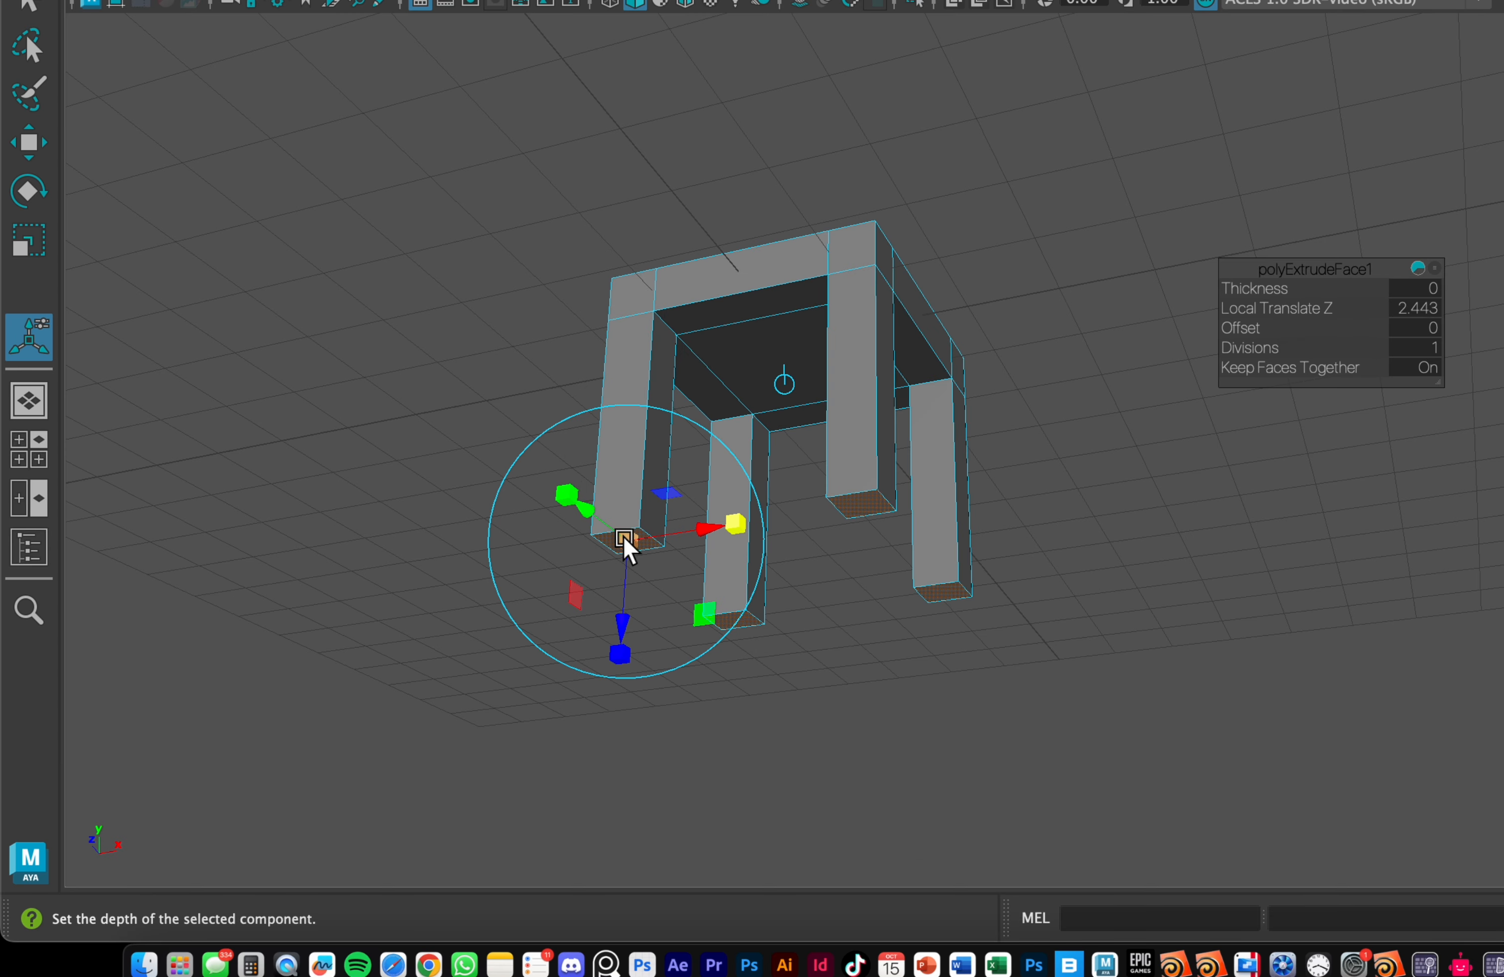
left_click_drag(723, 539, 700, 573)
left_click_drag(610, 567, 606, 567)
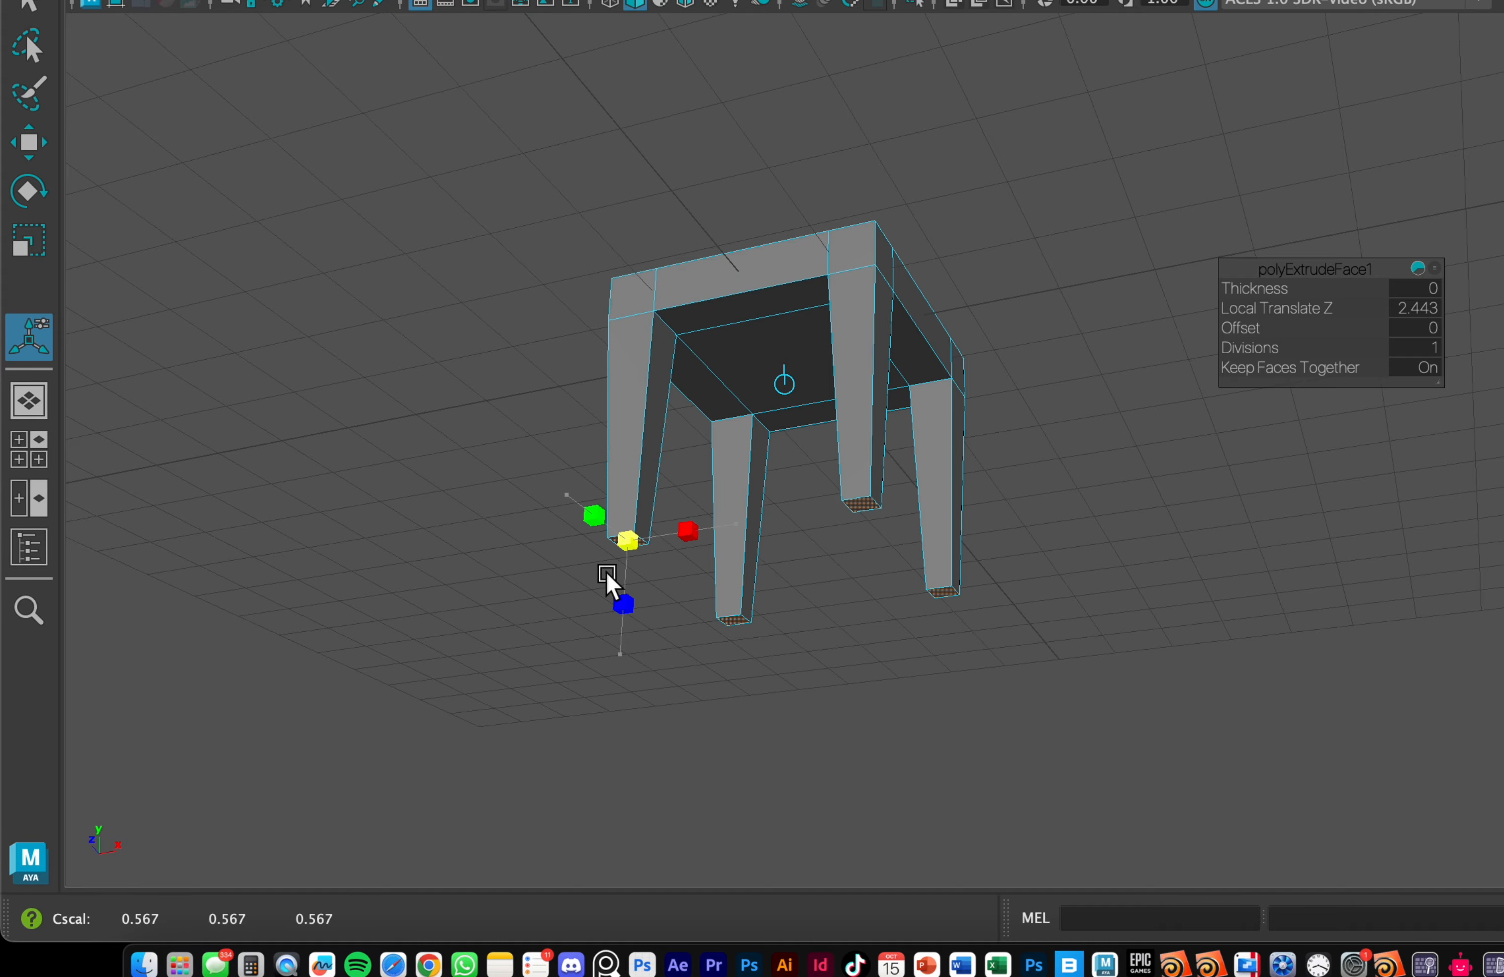
left_click(609, 574)
left_click_drag(732, 405, 694, 470)
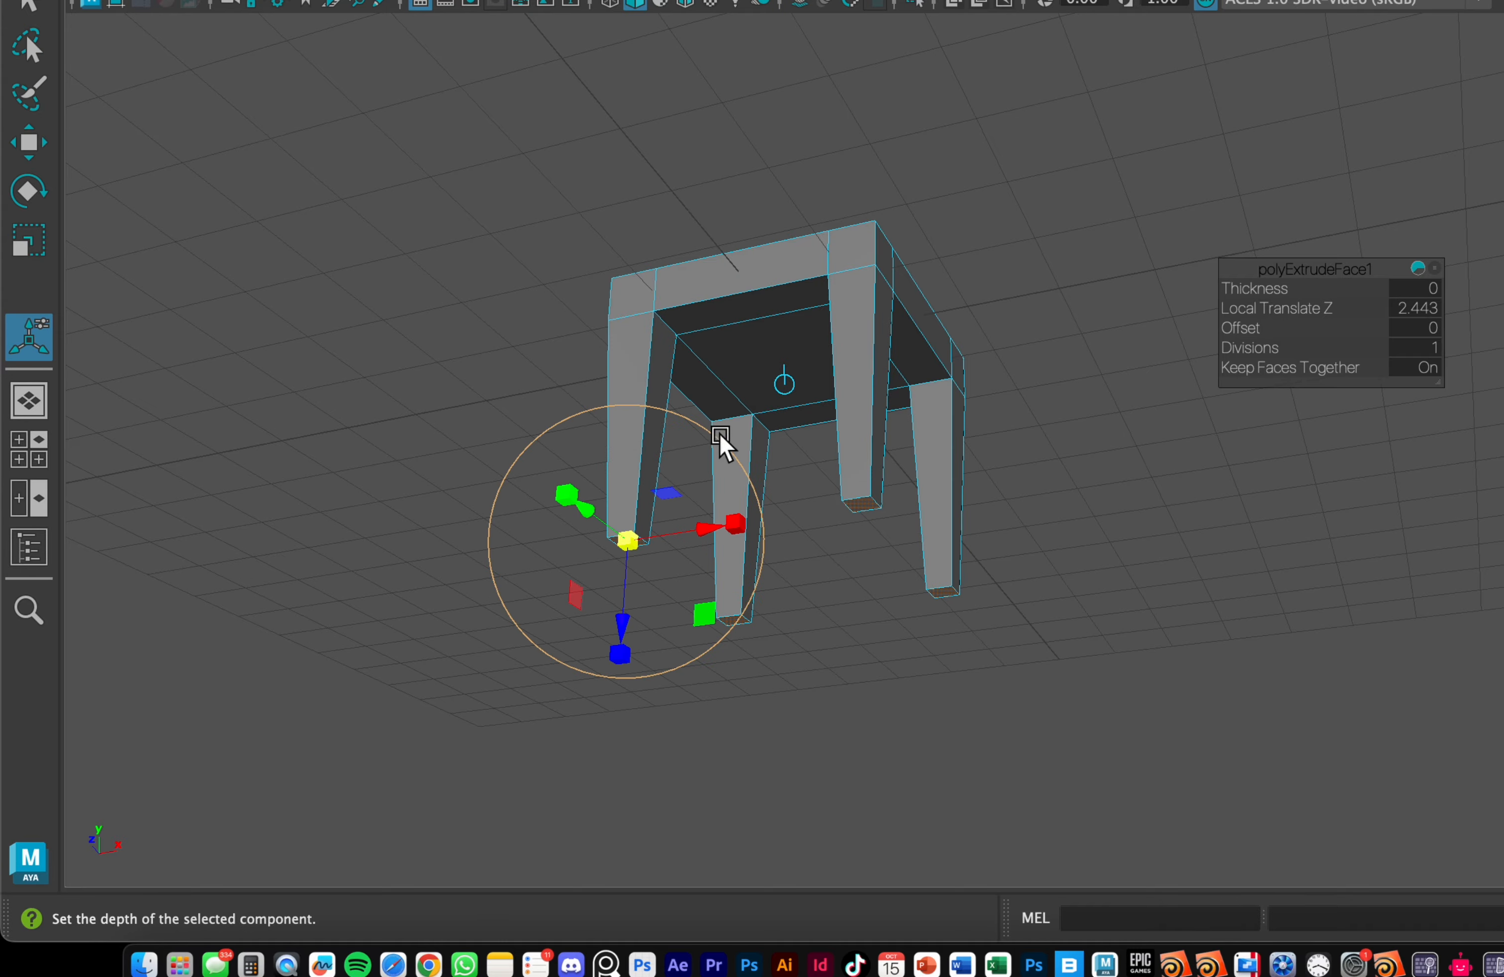
left_click_drag(740, 417, 722, 492, "alt")
left_click(716, 493)
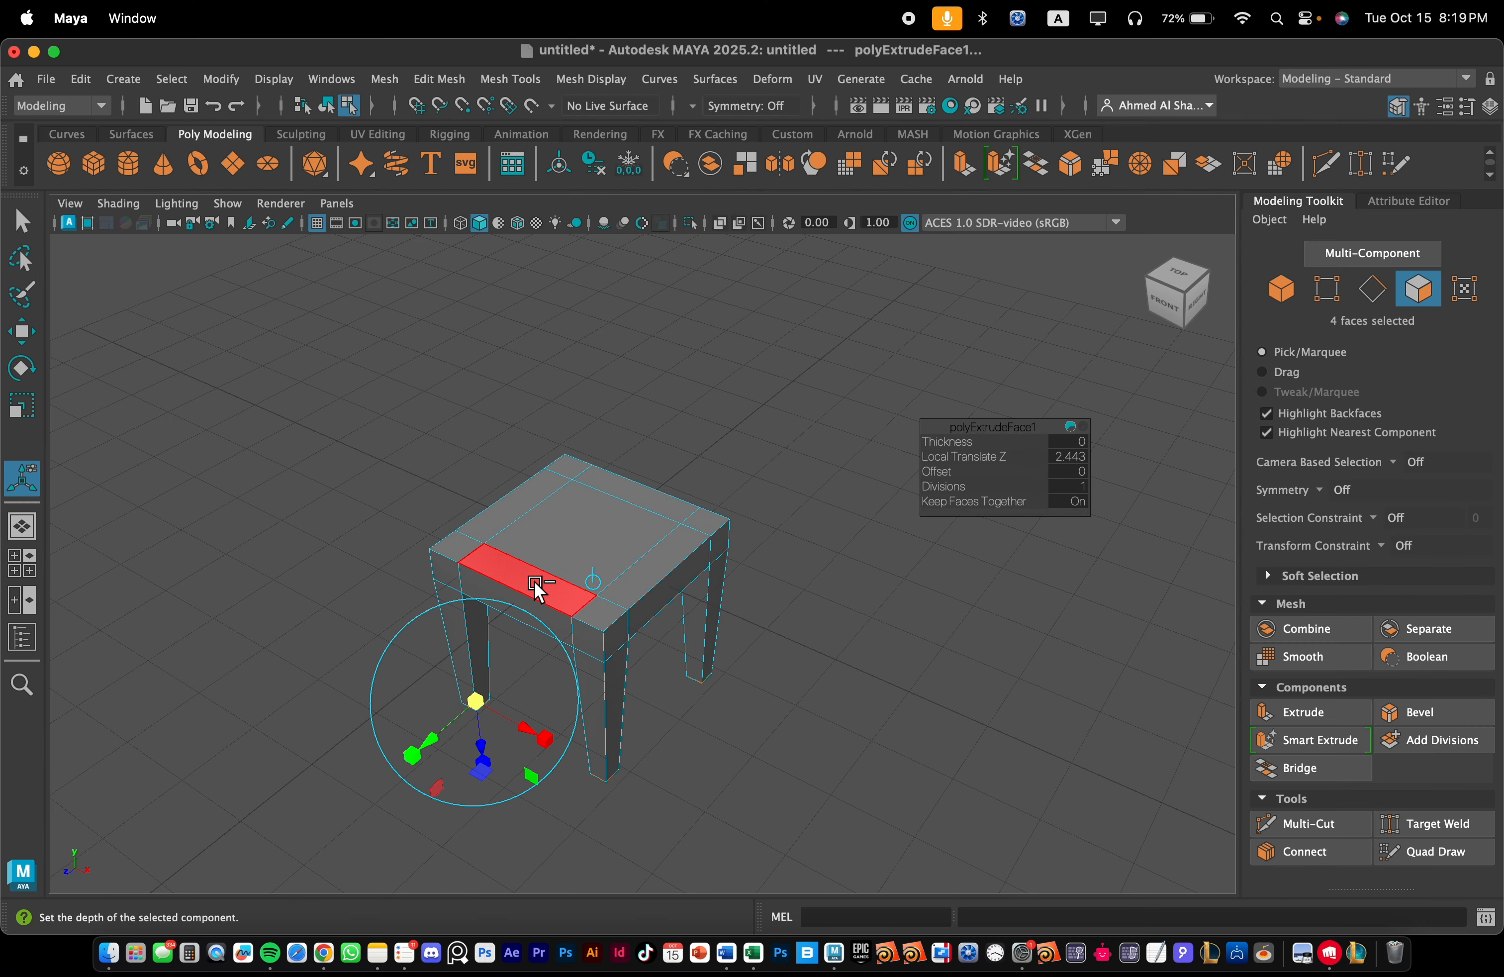
- Extrude the three top faces along one side of the seat upward by a Local Translate Z of about 2.867 to form a backrest
left_click_drag(529, 569, 651, 582, "alt")
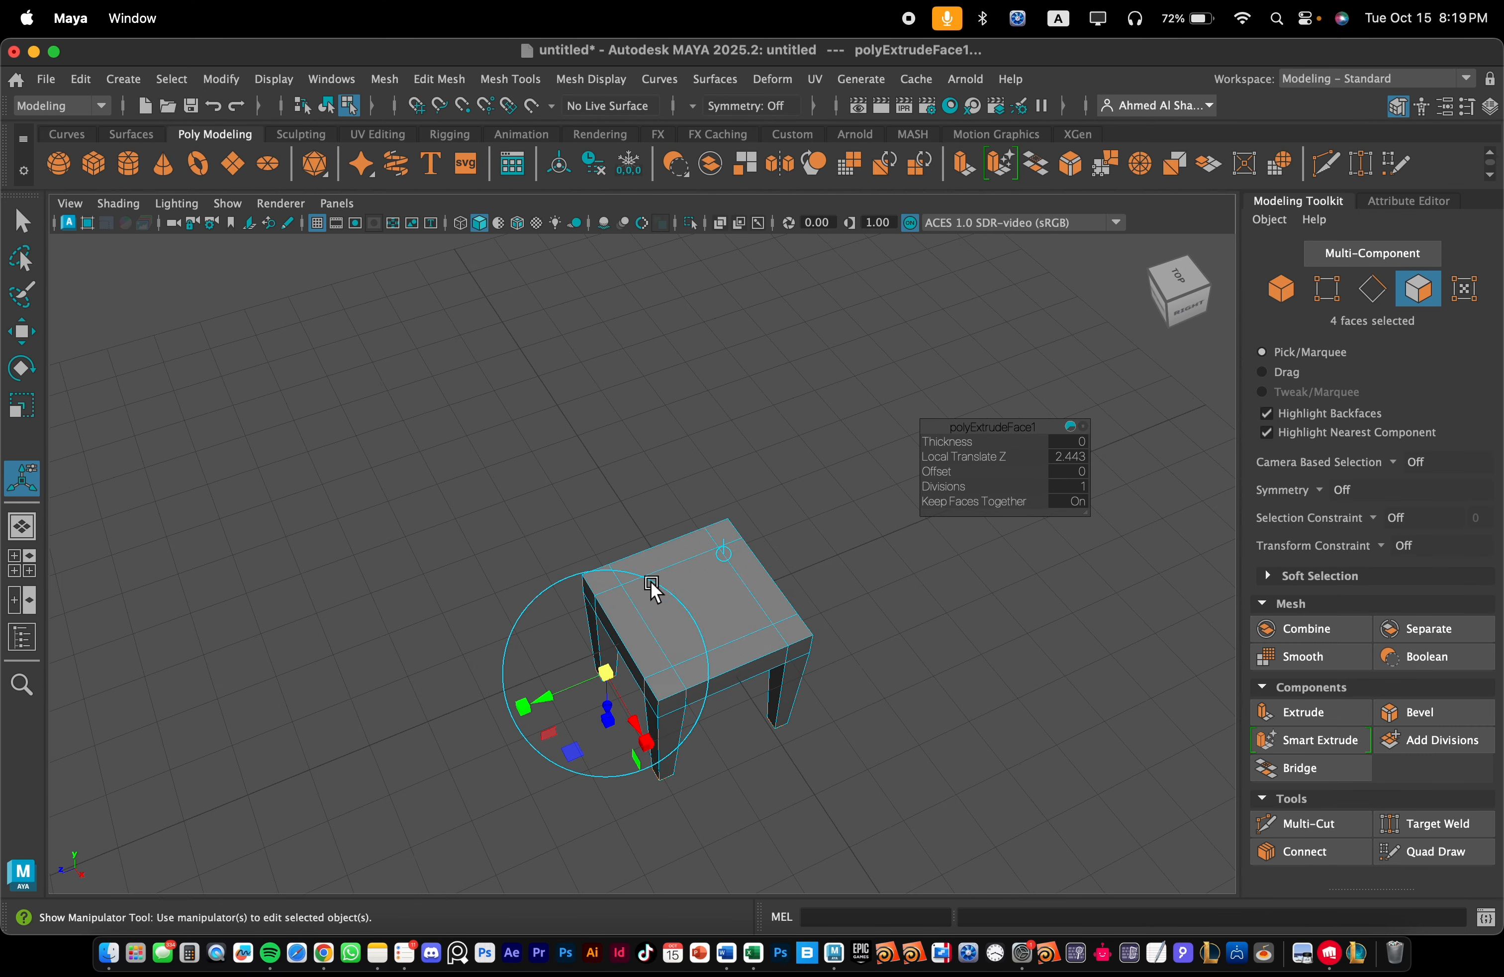
left_click(722, 534)
left_click(685, 540, "shift")
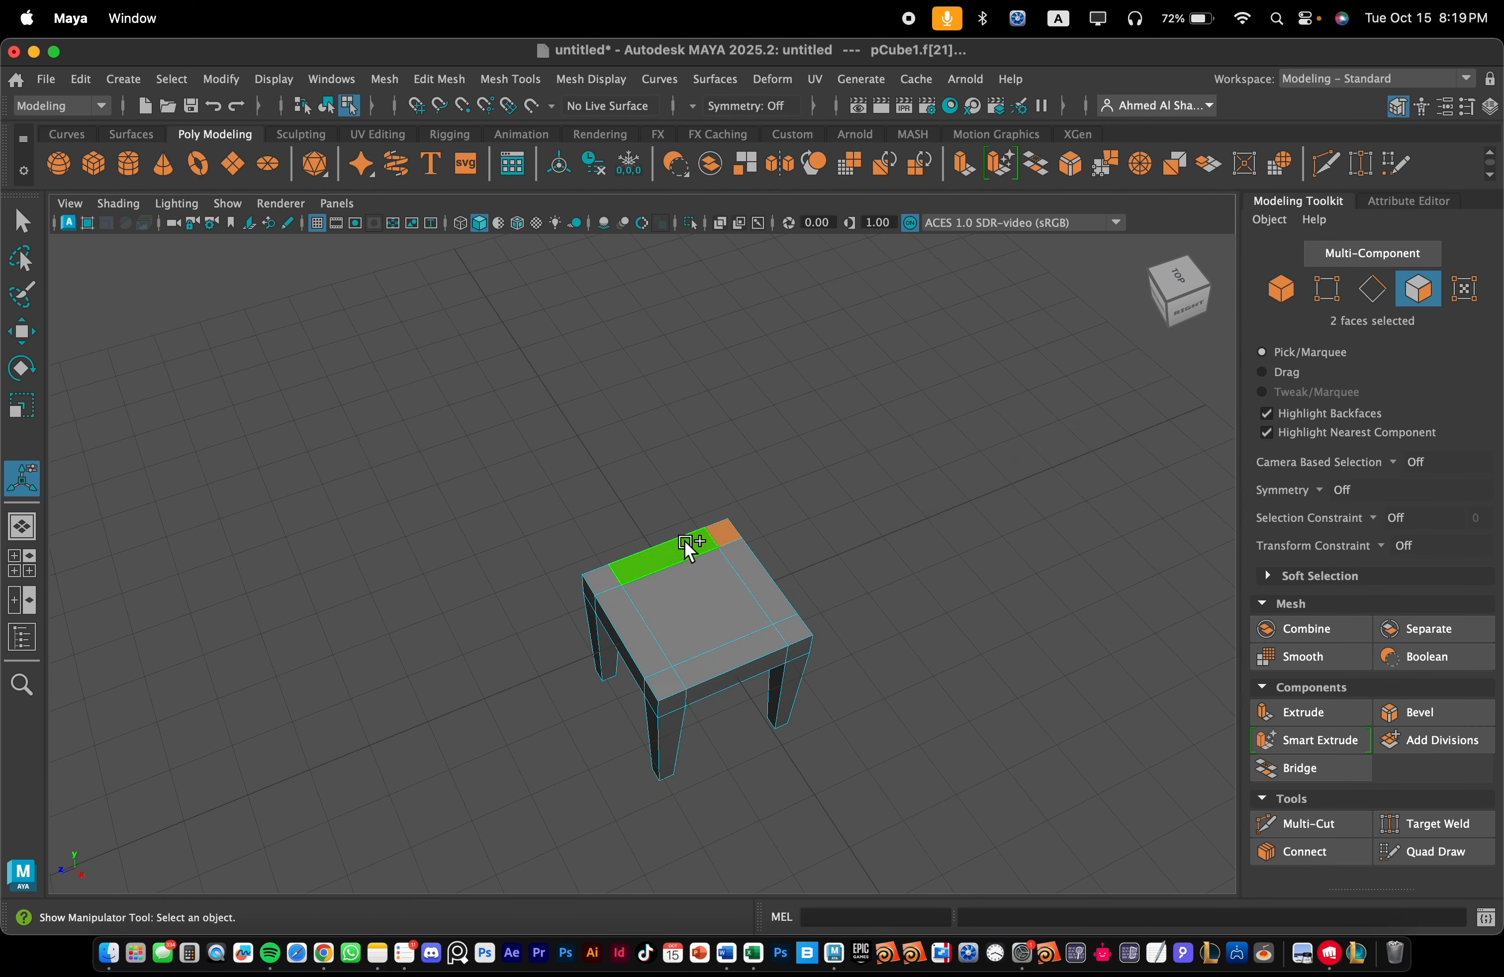
left_click(606, 578, "shift")
left_click_drag(745, 507, 800, 466, "alt")
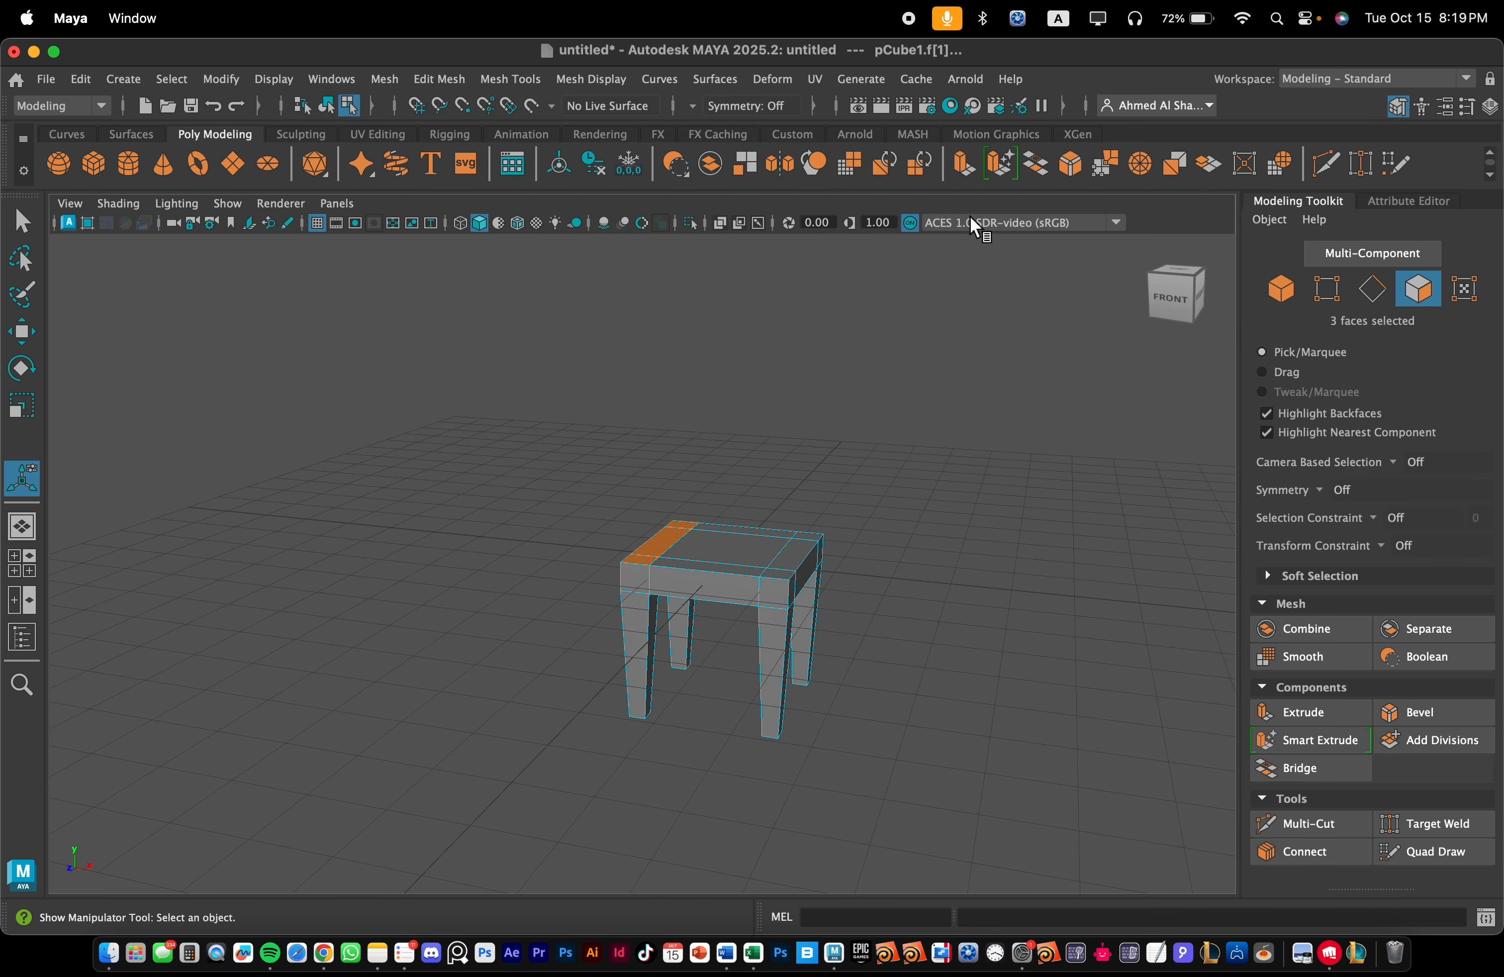
left_click(968, 166)
left_click_drag(832, 376, 759, 446, "alt")
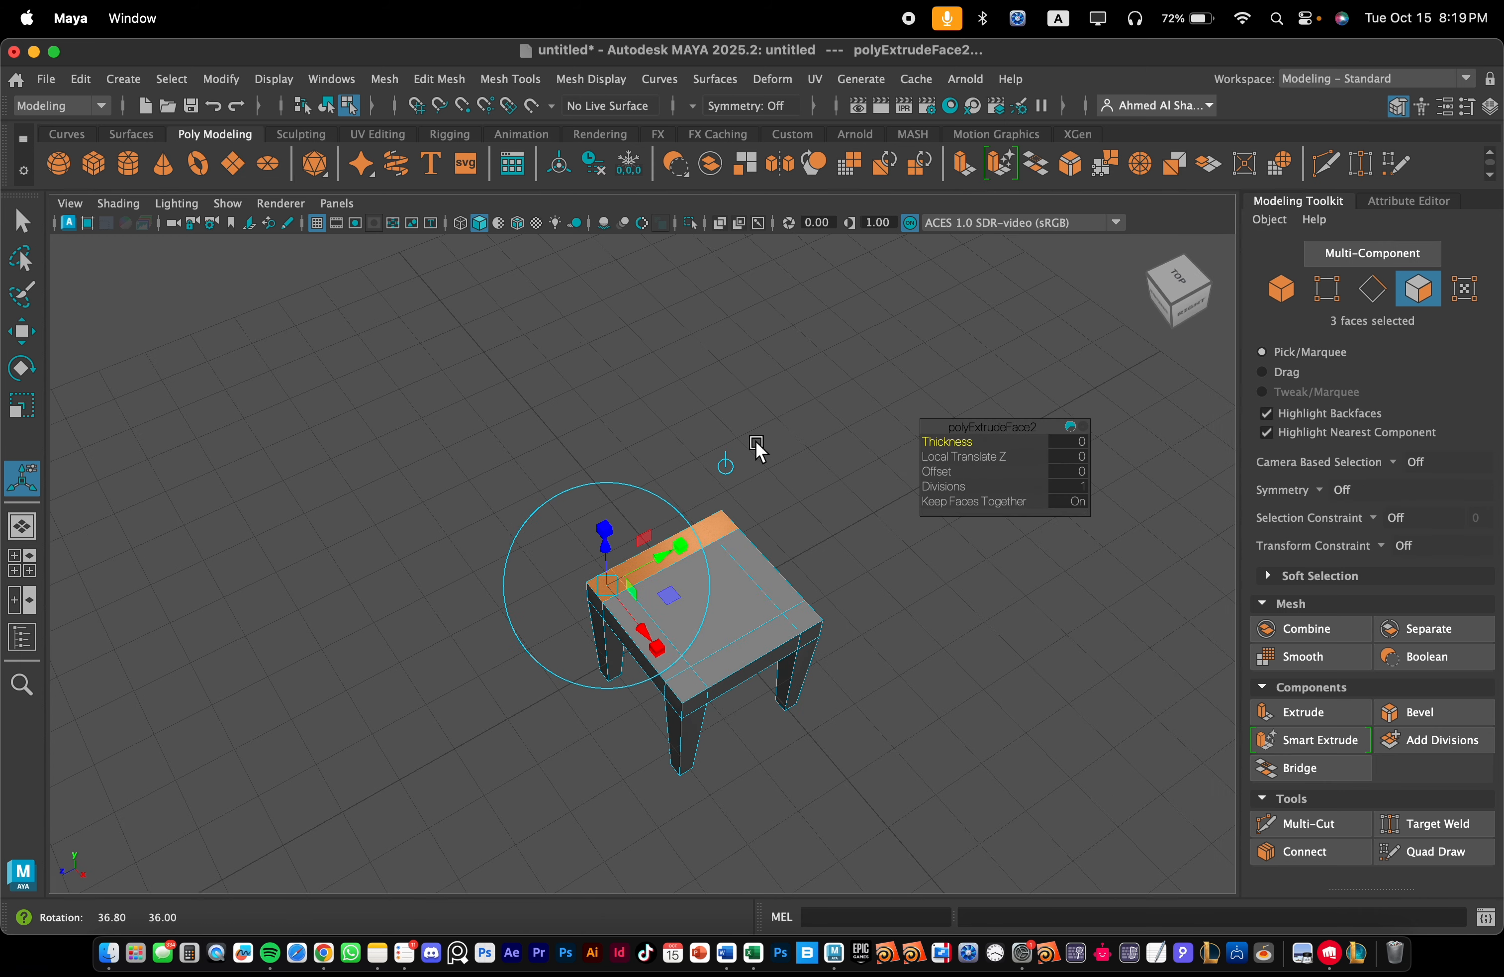
left_click_drag(688, 509, 722, 471, "alt")
left_click_drag(632, 509, 660, 316)
- Lean the backrest backward by shifting its top faces away from the seat, and raise its Local Translate Z to 3.002
left_click_drag(729, 383, 715, 383)
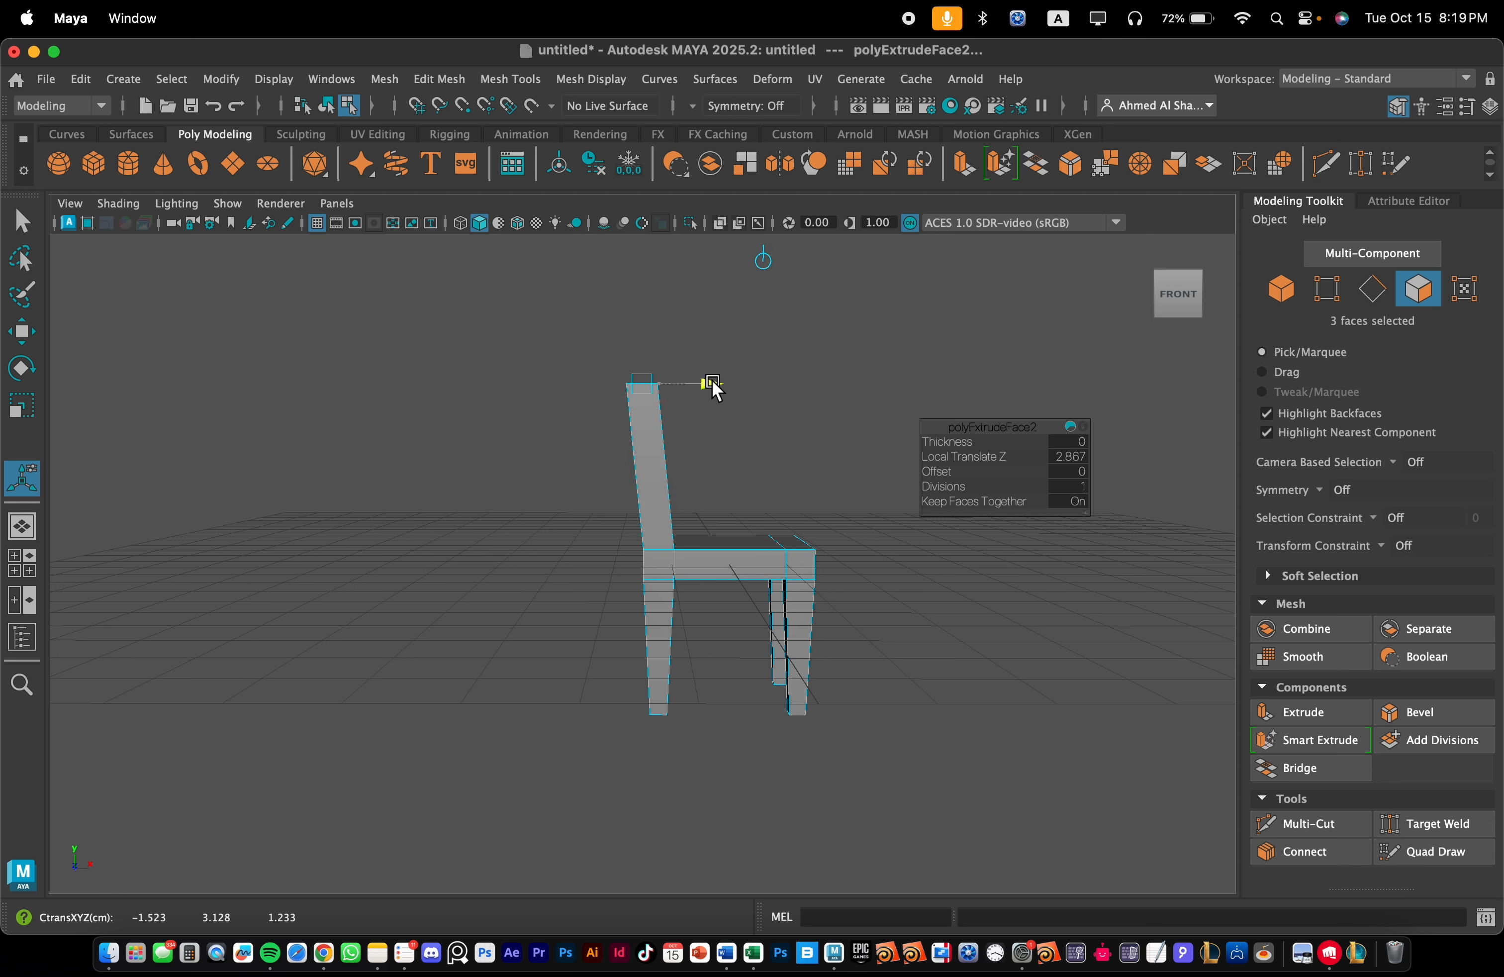
left_click_drag(713, 384, 713, 384)
left_click_drag(644, 328, 643, 313)
- Bevel the three edges where the front of the backrest meets the seat
left_click_drag(810, 431, 725, 437, "alt")
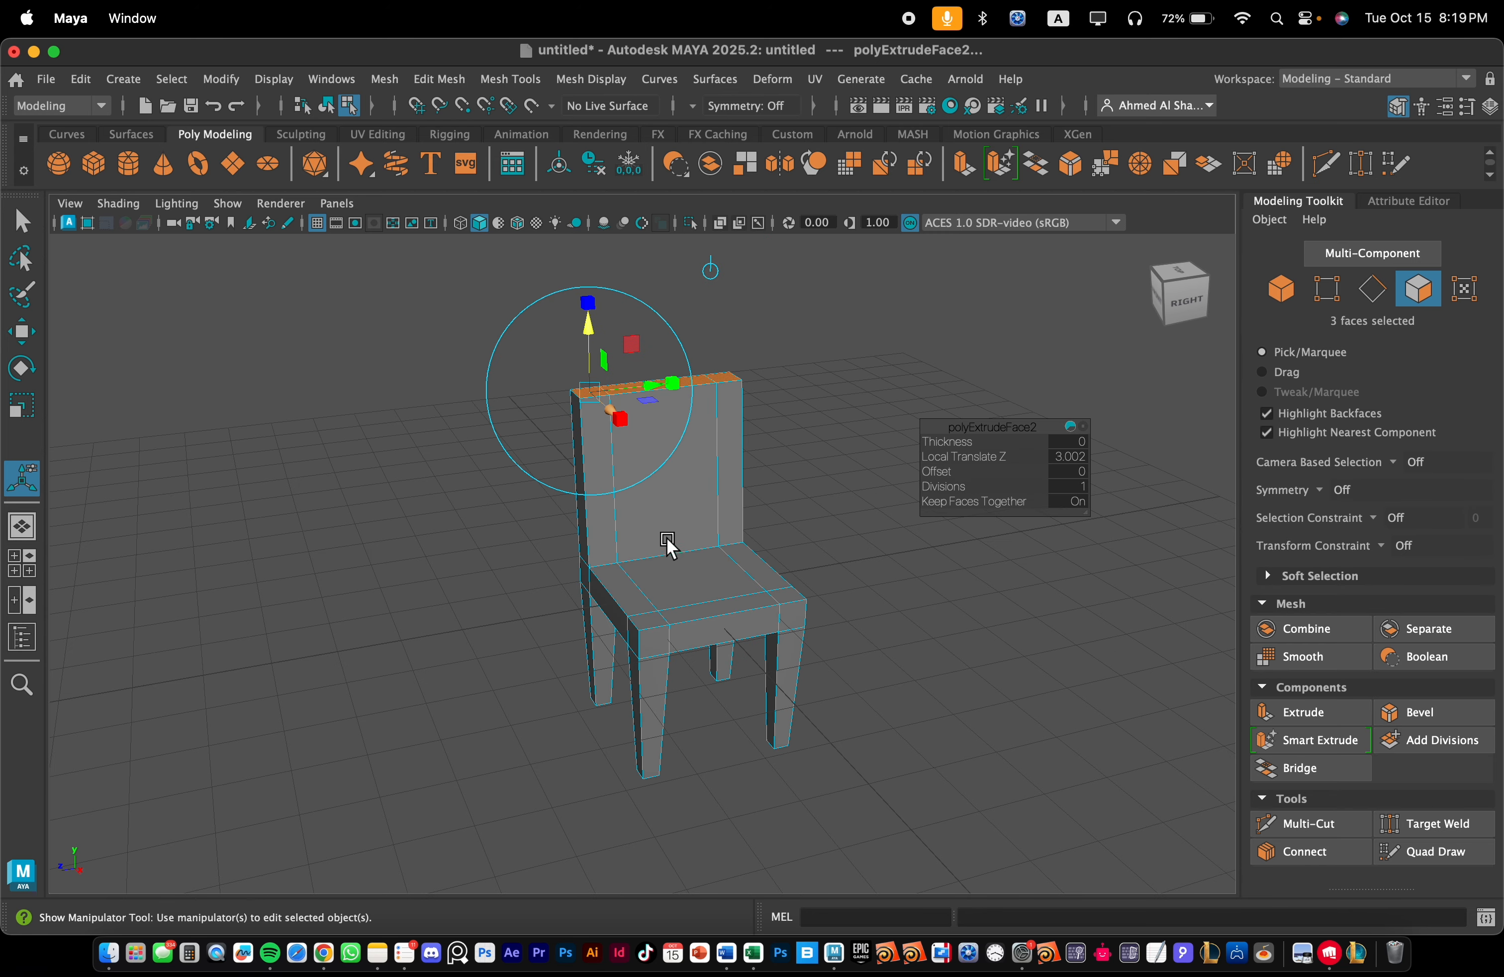
left_click_drag(668, 552, 690, 526, "alt")
scroll(716, 516, "up", 6)
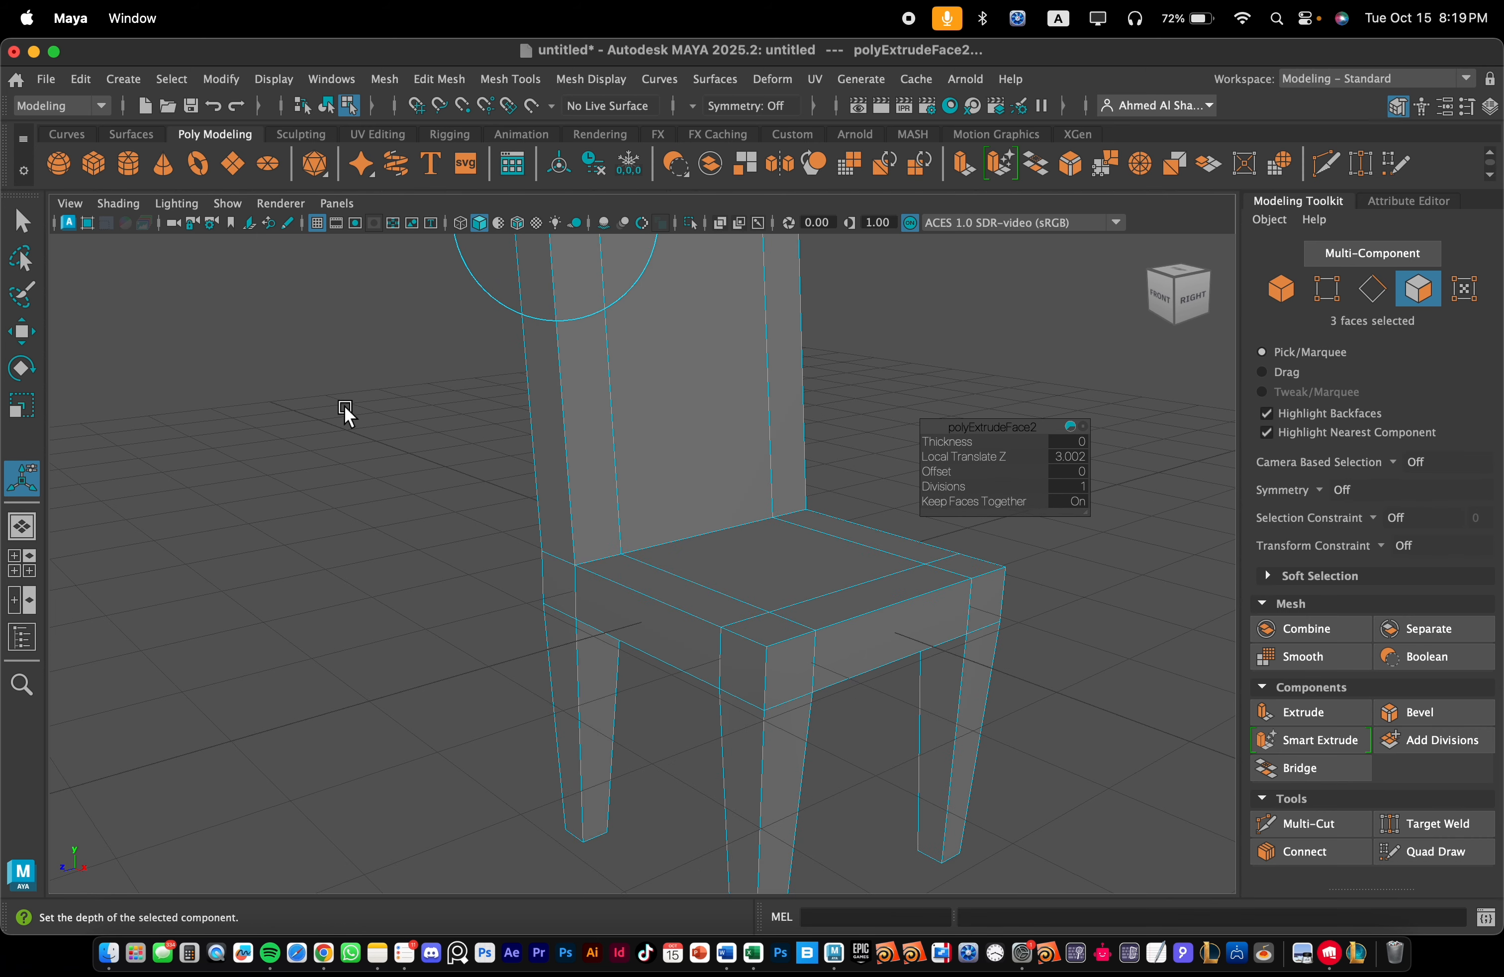
right_click(342, 327)
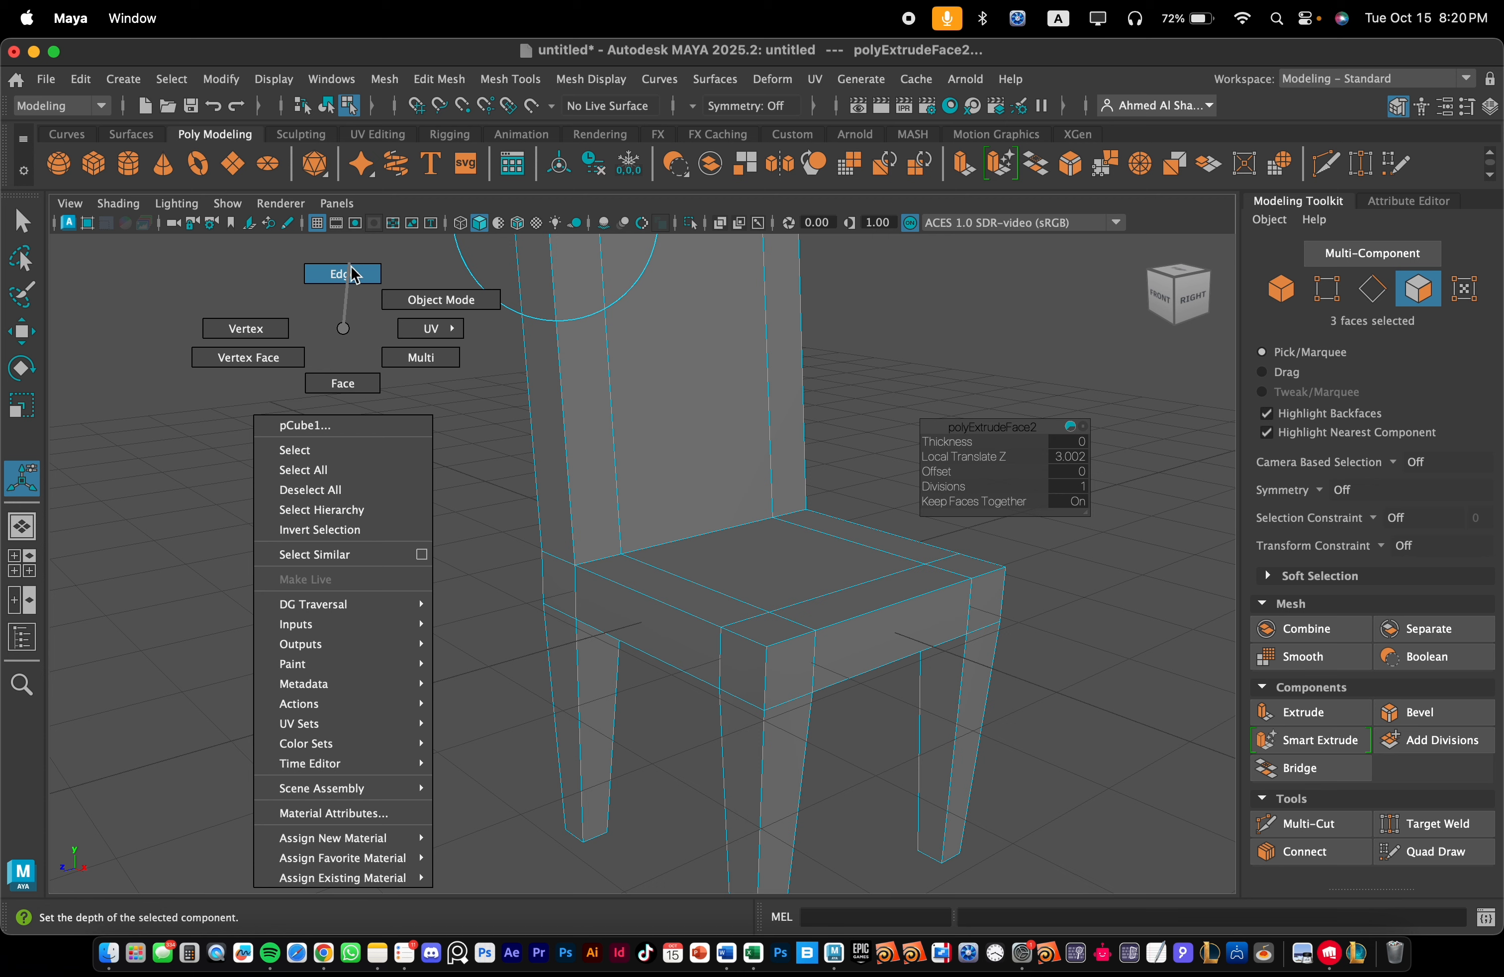
right_click_drag(369, 273, 362, 268)
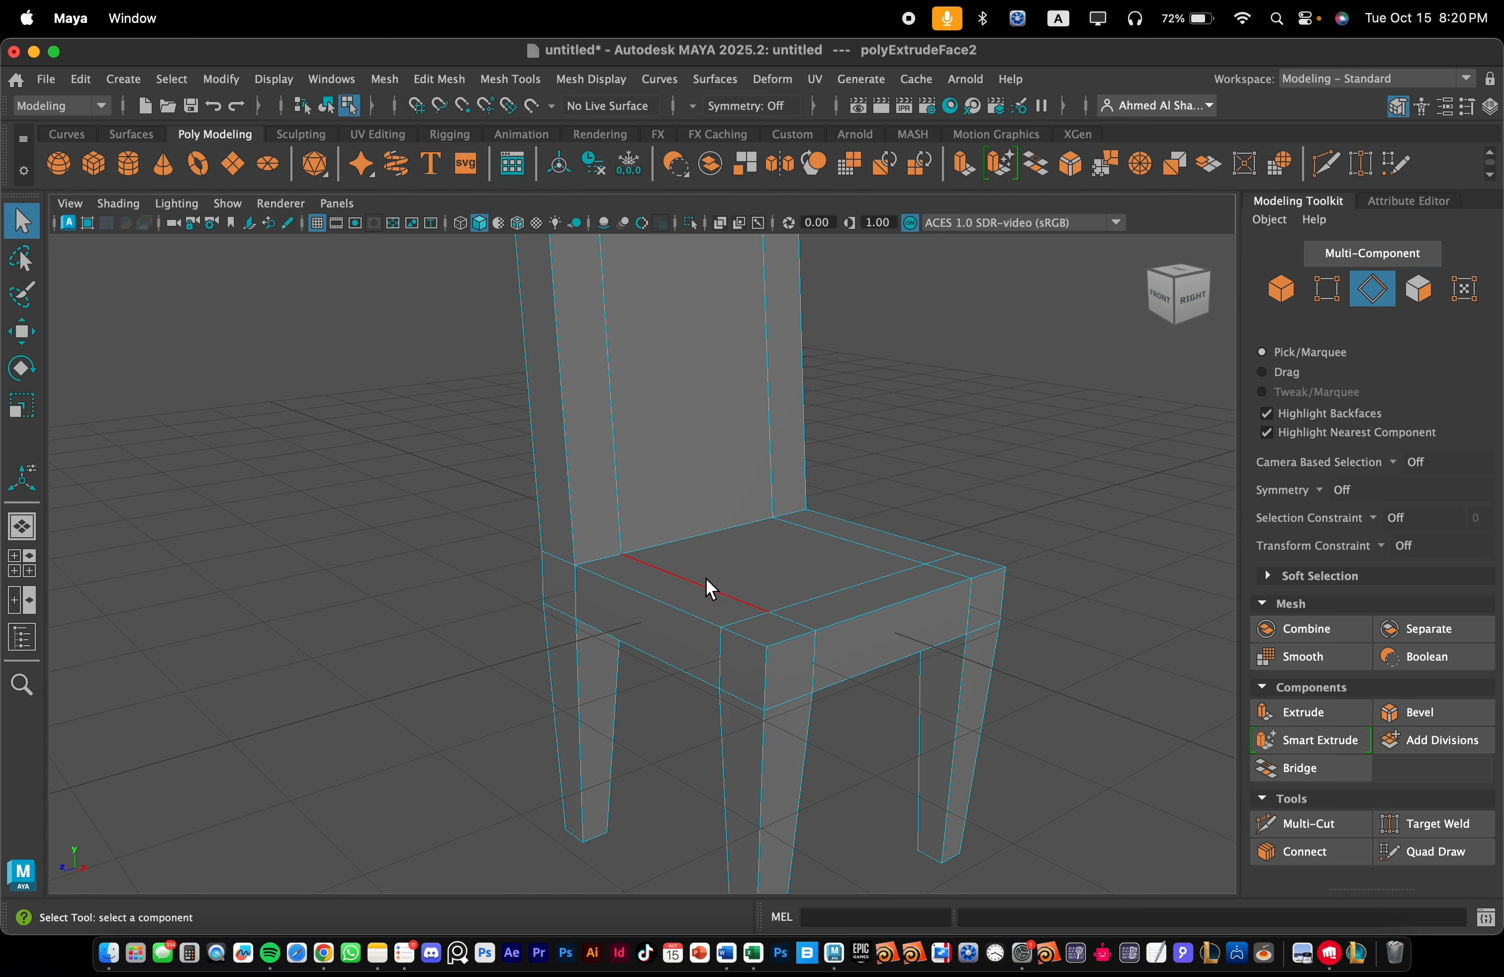
scroll(714, 605, "up", 5)
scroll(590, 587, "up", 2)
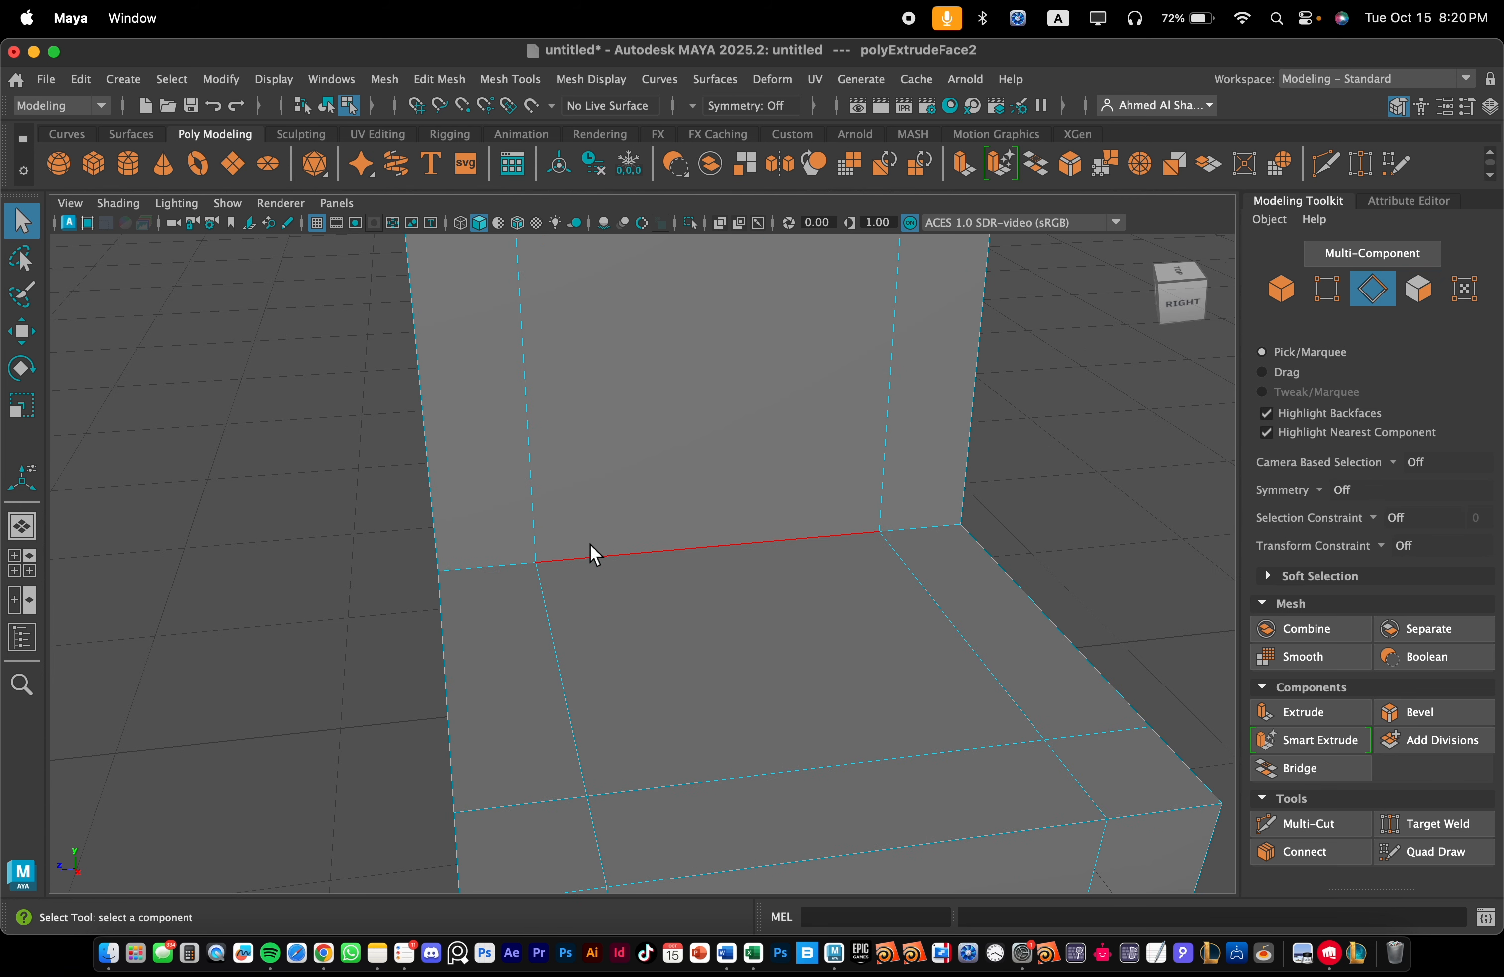
left_click(491, 575)
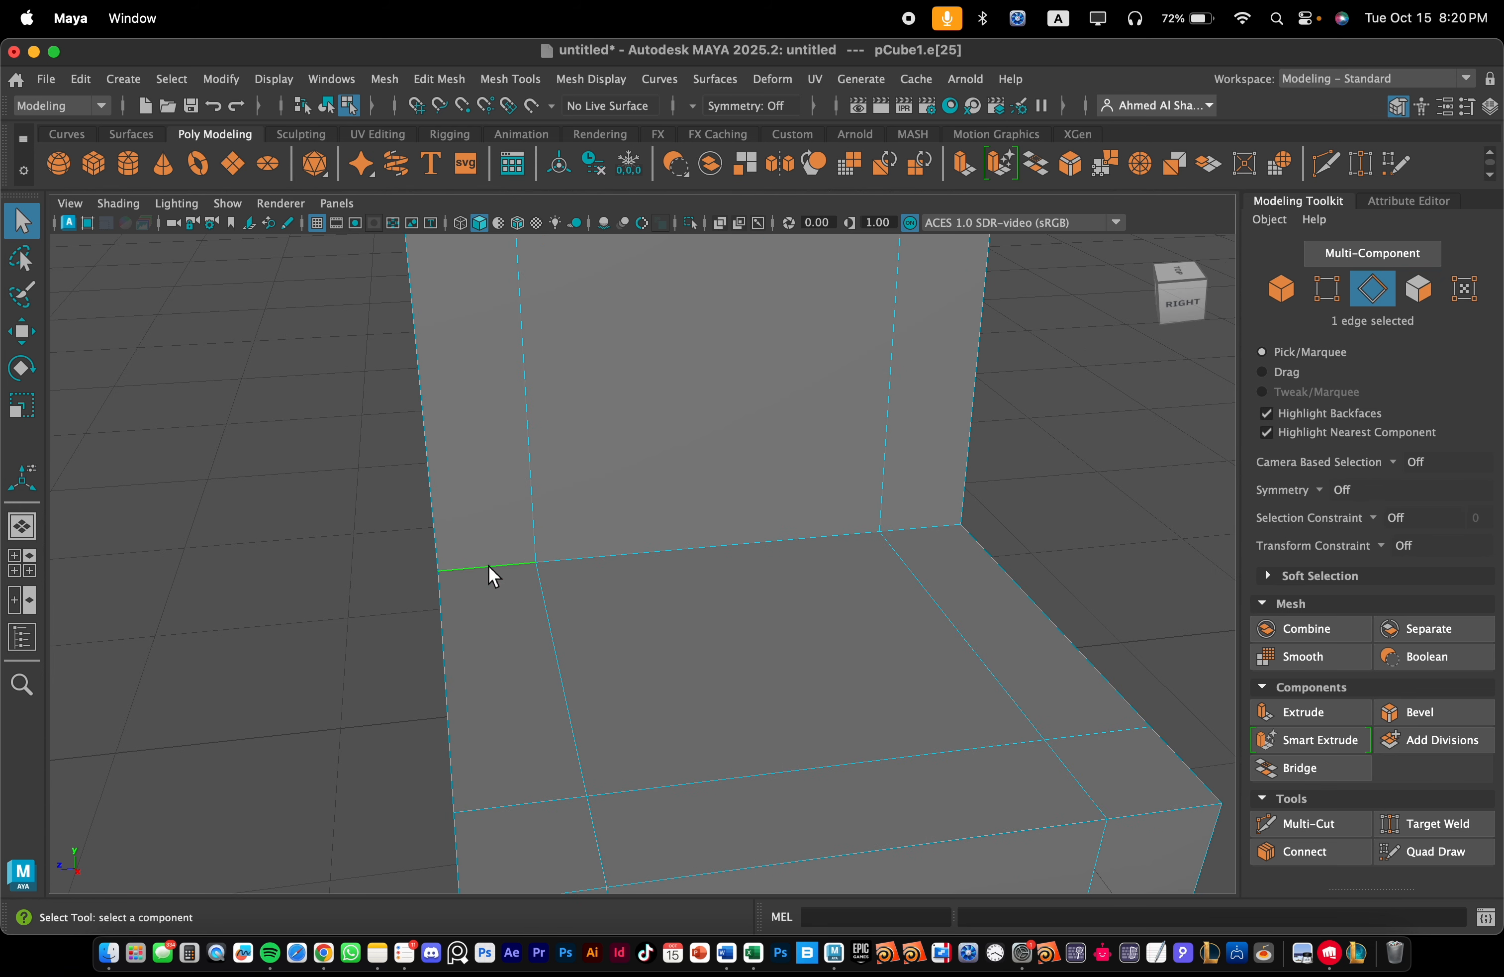
left_click(643, 555, "shift")
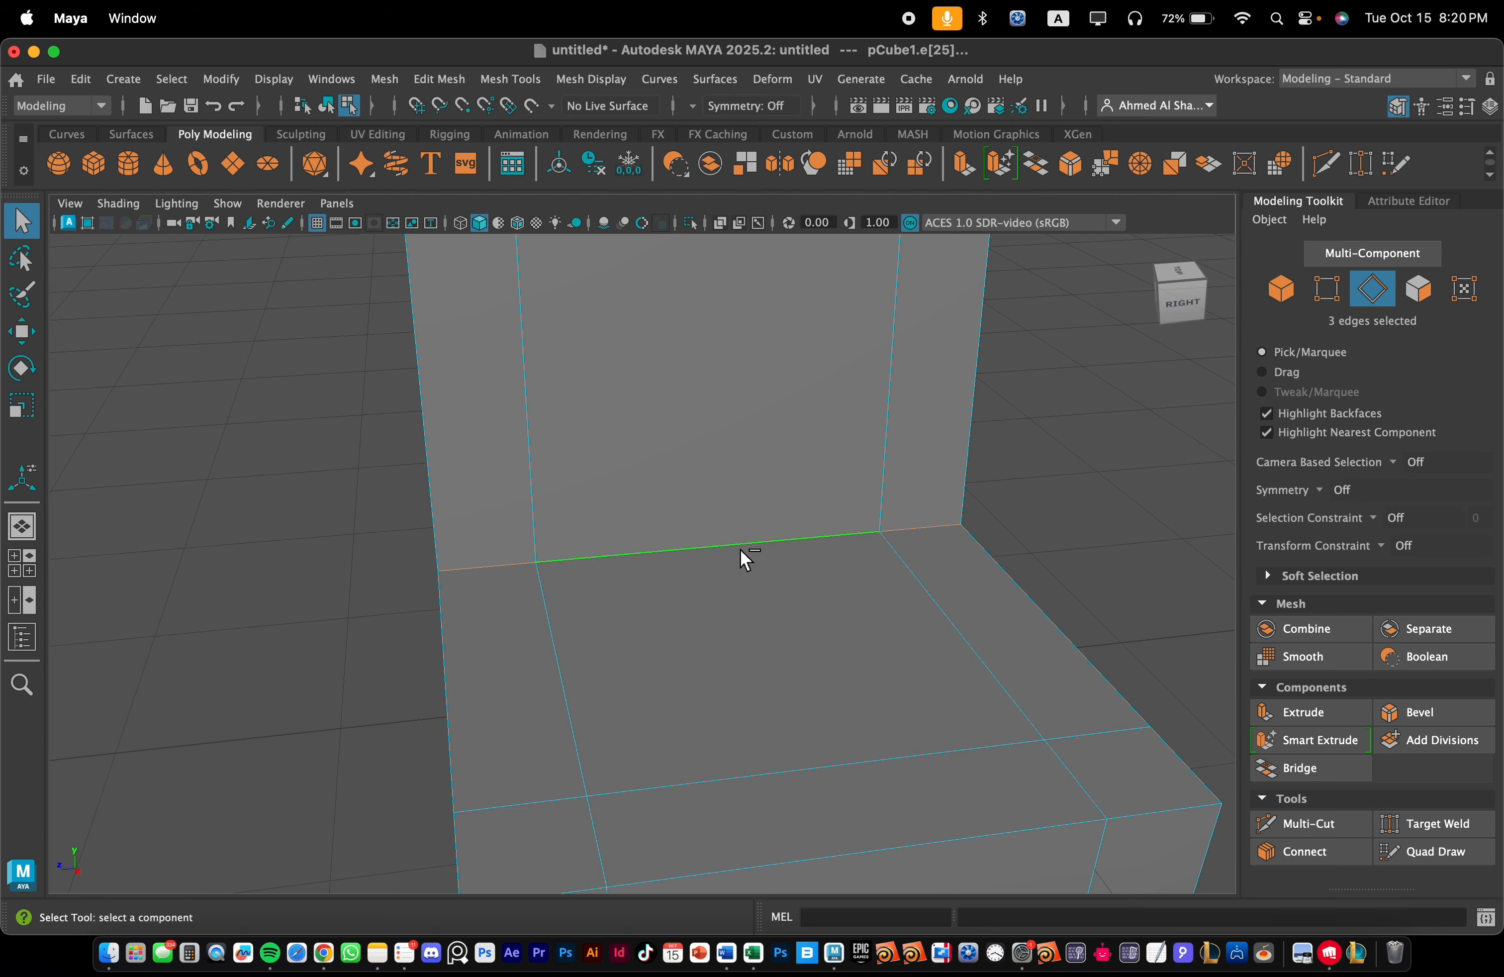
scroll(264, 621, "down", 5)
left_click_drag(265, 620, 313, 603, "alt")
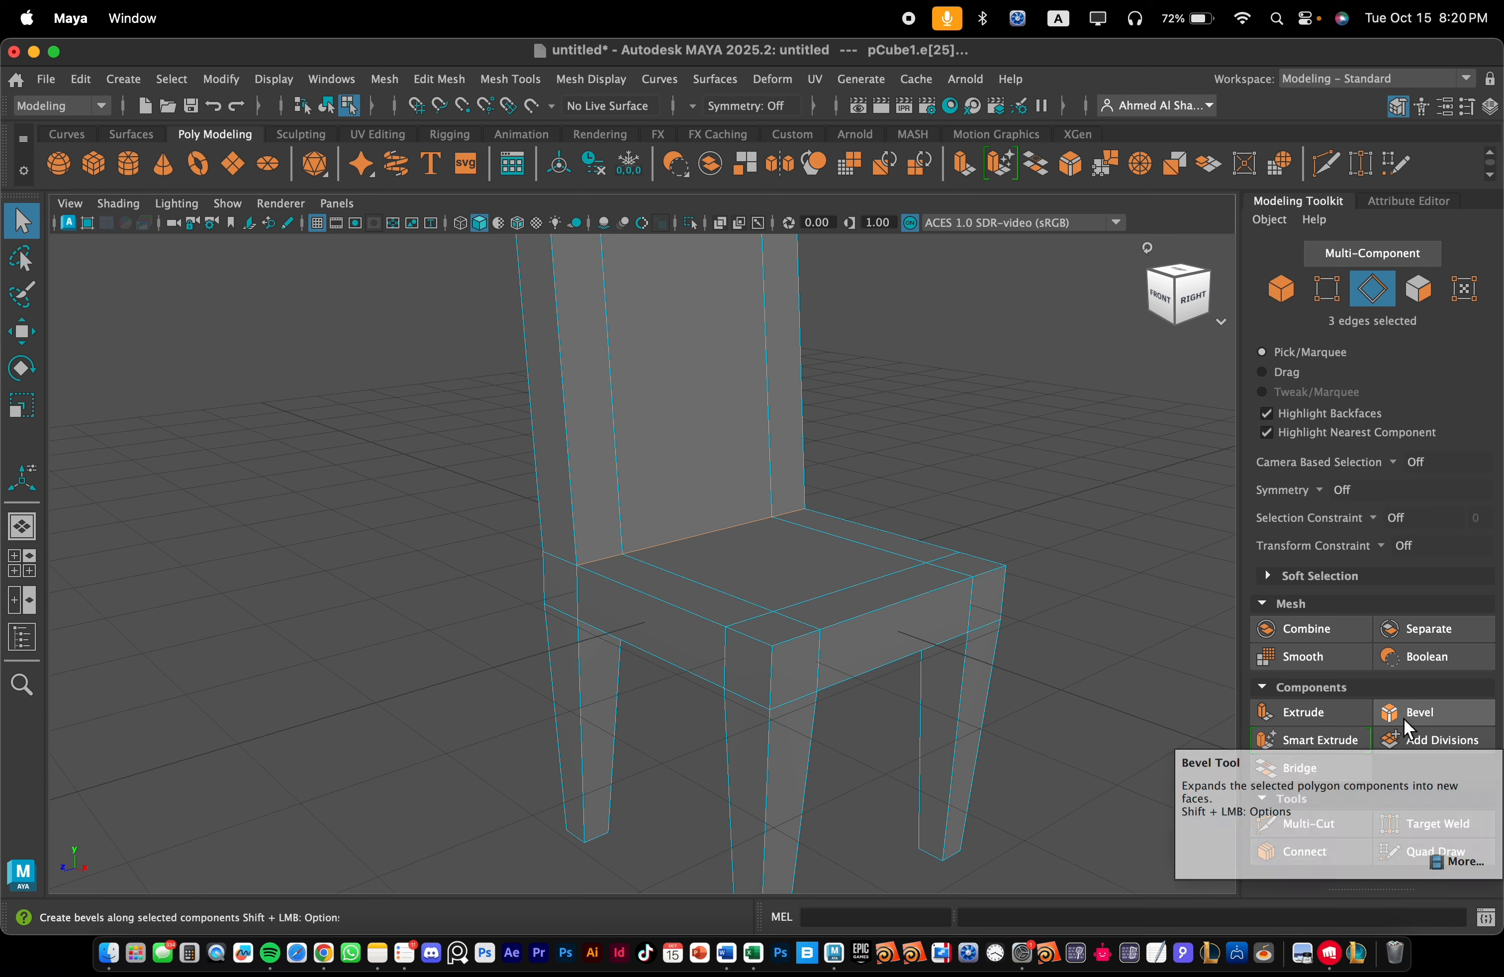
left_click(1403, 717)
- Set the bevel between backrest and seat to a Fraction of 1 with 10 Segments
scroll(729, 532, "up", 3)
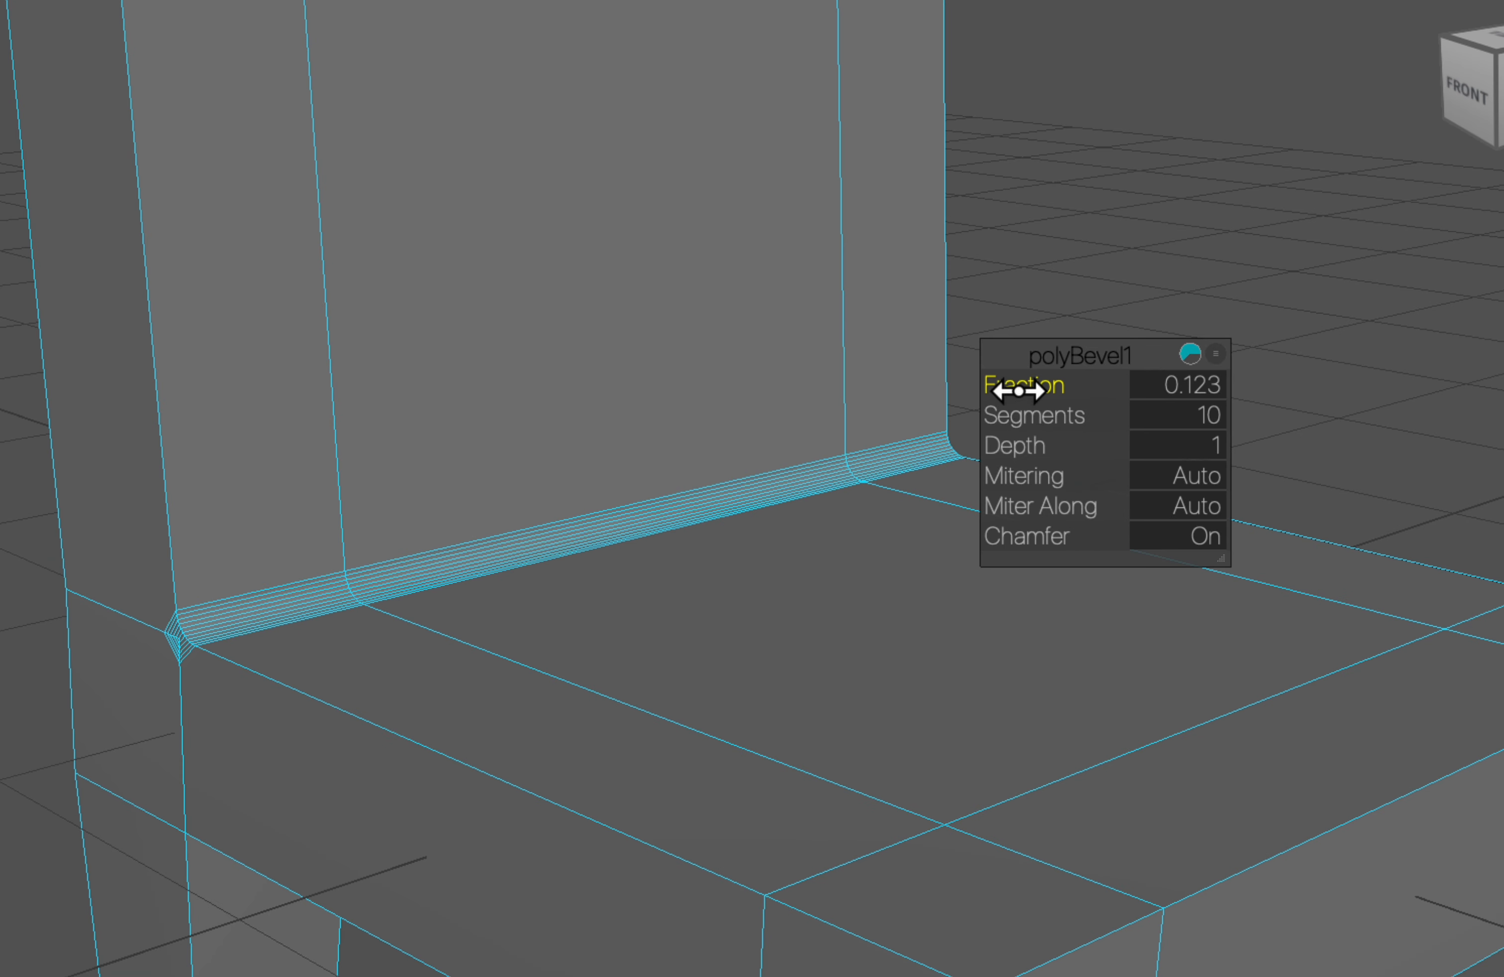
left_click_drag(1035, 388, 1040, 387)
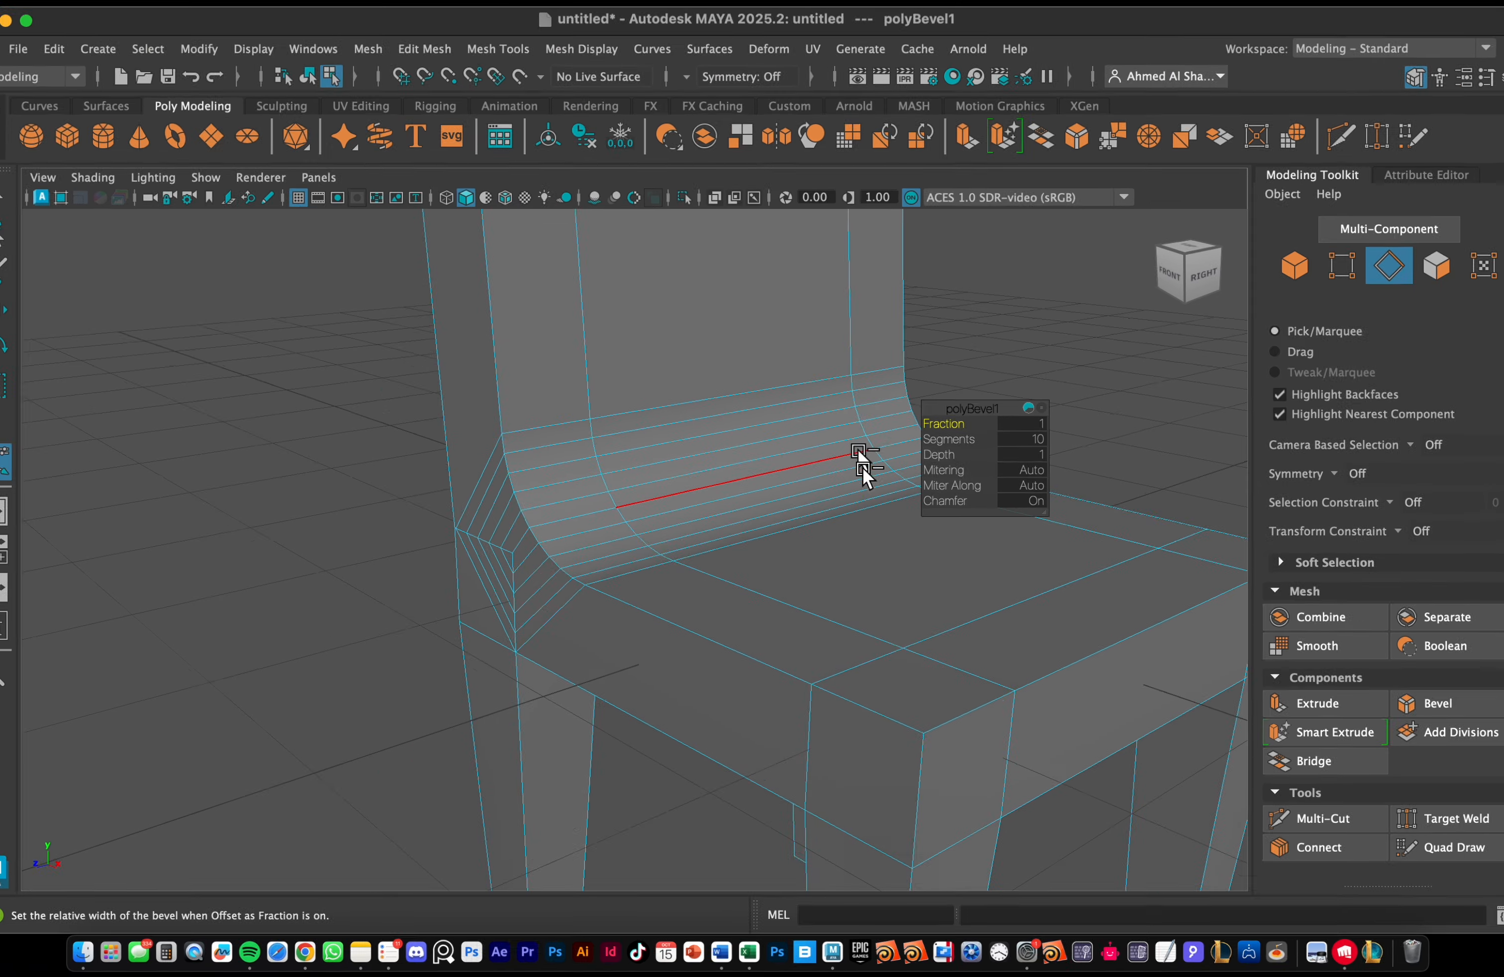
scroll(855, 467, "down", 5)
mouse_move(846, 462)
left_mouse_down("alt")
mouse_move(890, 447)
mouse_move(830, 458)
mouse_move(869, 450)
mouse_move(858, 457)
left_mouse_up("alt")
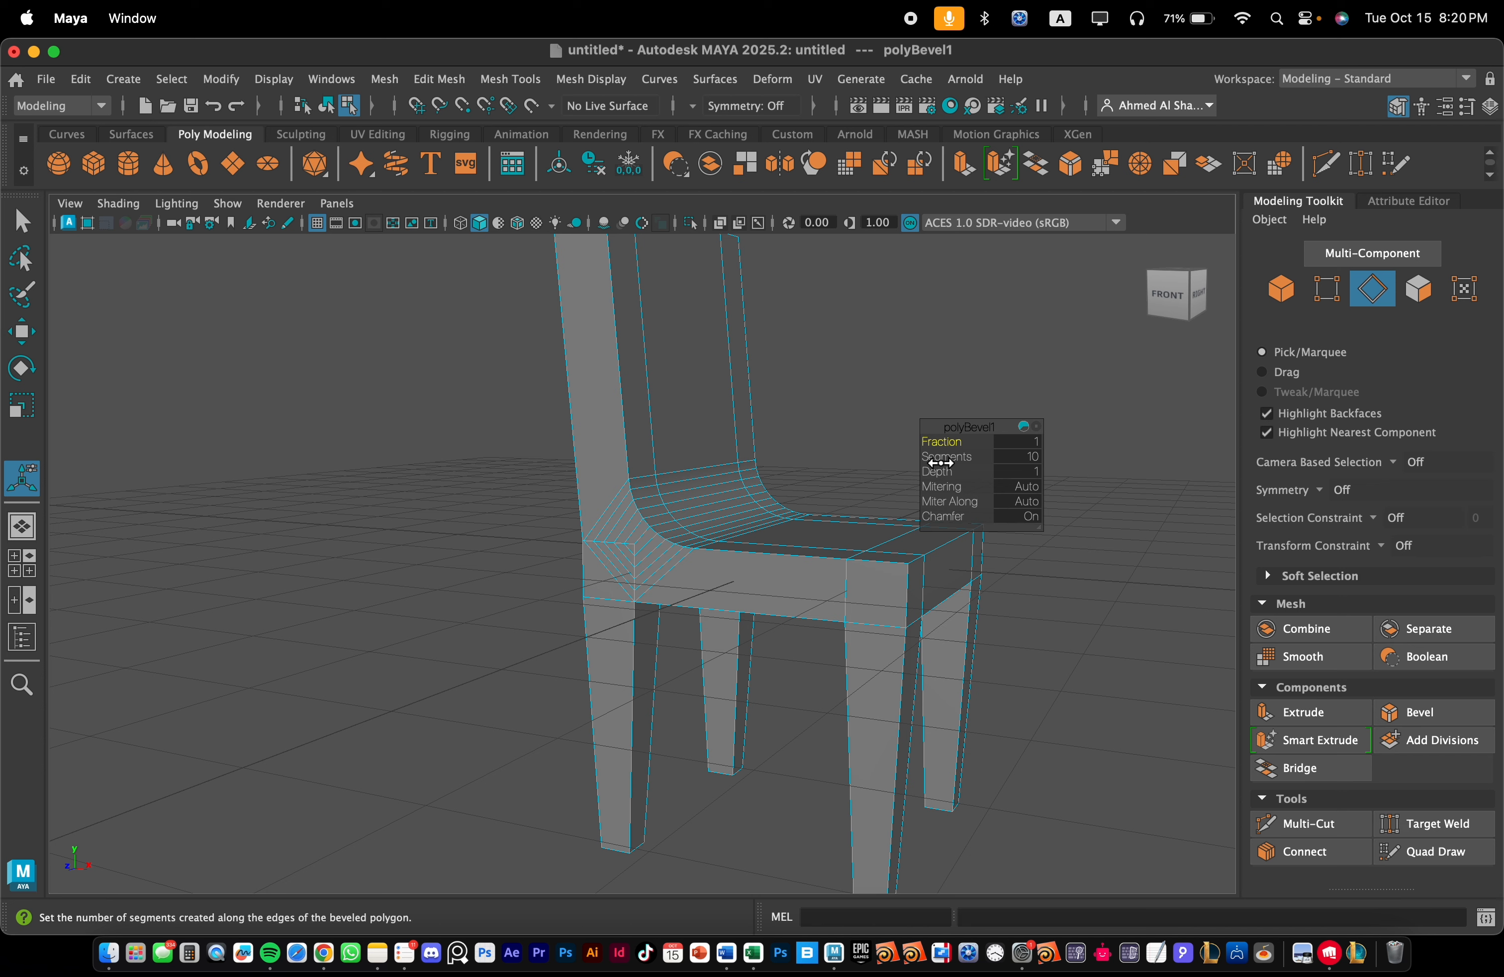
mouse_move(949, 463)
left_mouse_down()
mouse_move(908, 464)
mouse_move(948, 465)
left_mouse_up()
scroll(804, 478, "down", 5)
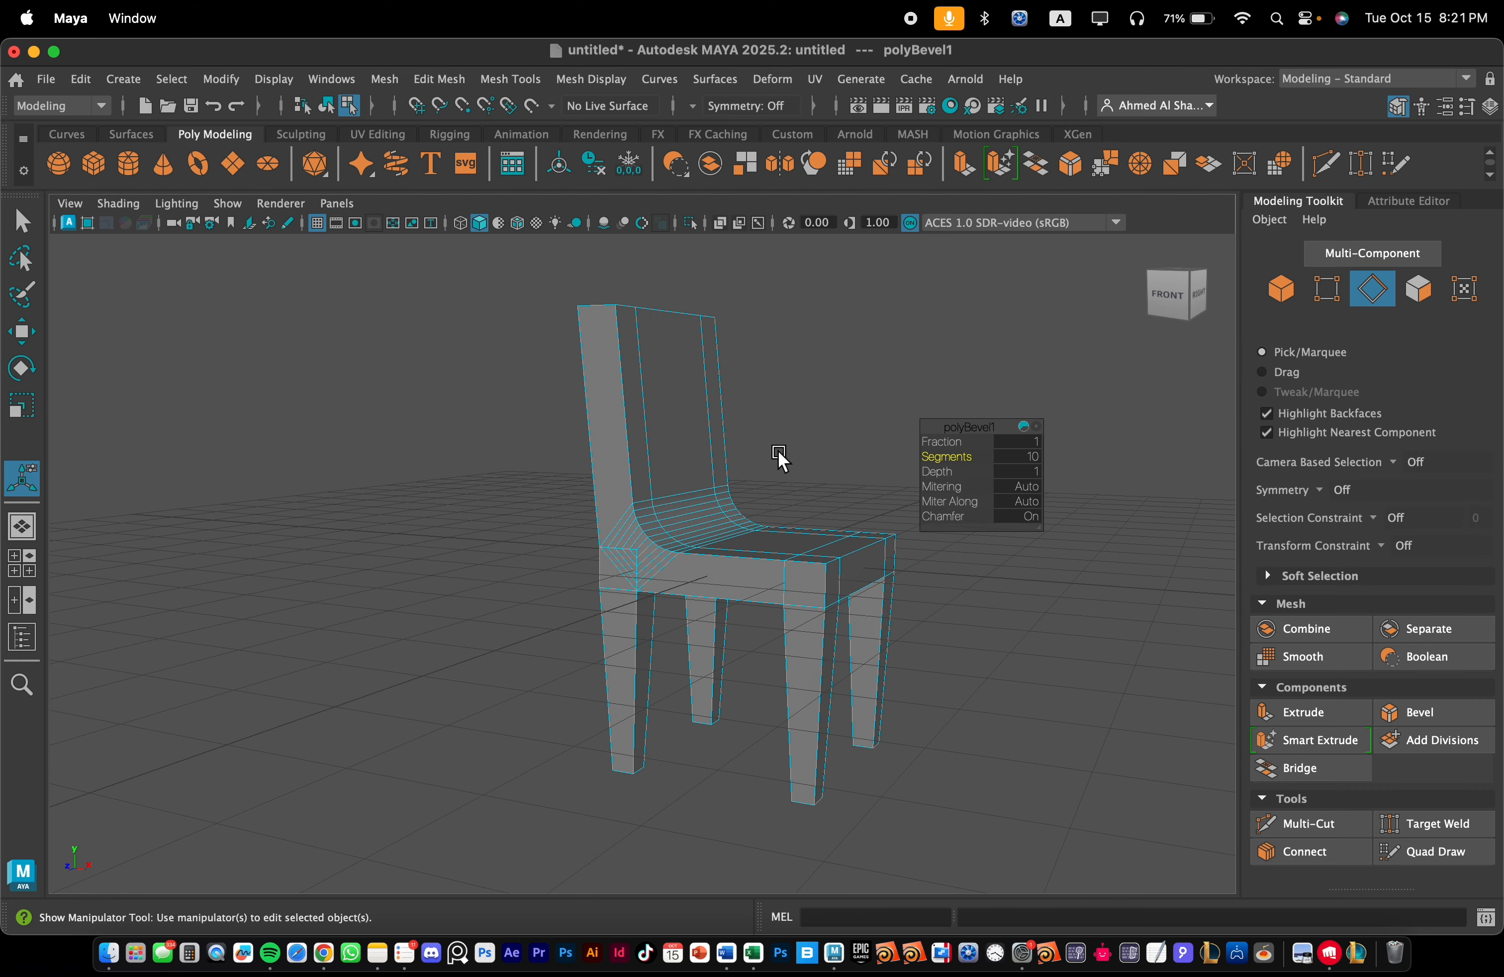
- Bevel the three front edges along the top of the backrest with a Fraction of 1 and 10 Segments
left_click_drag(782, 530, 710, 572, "alt")
left_click(541, 512)
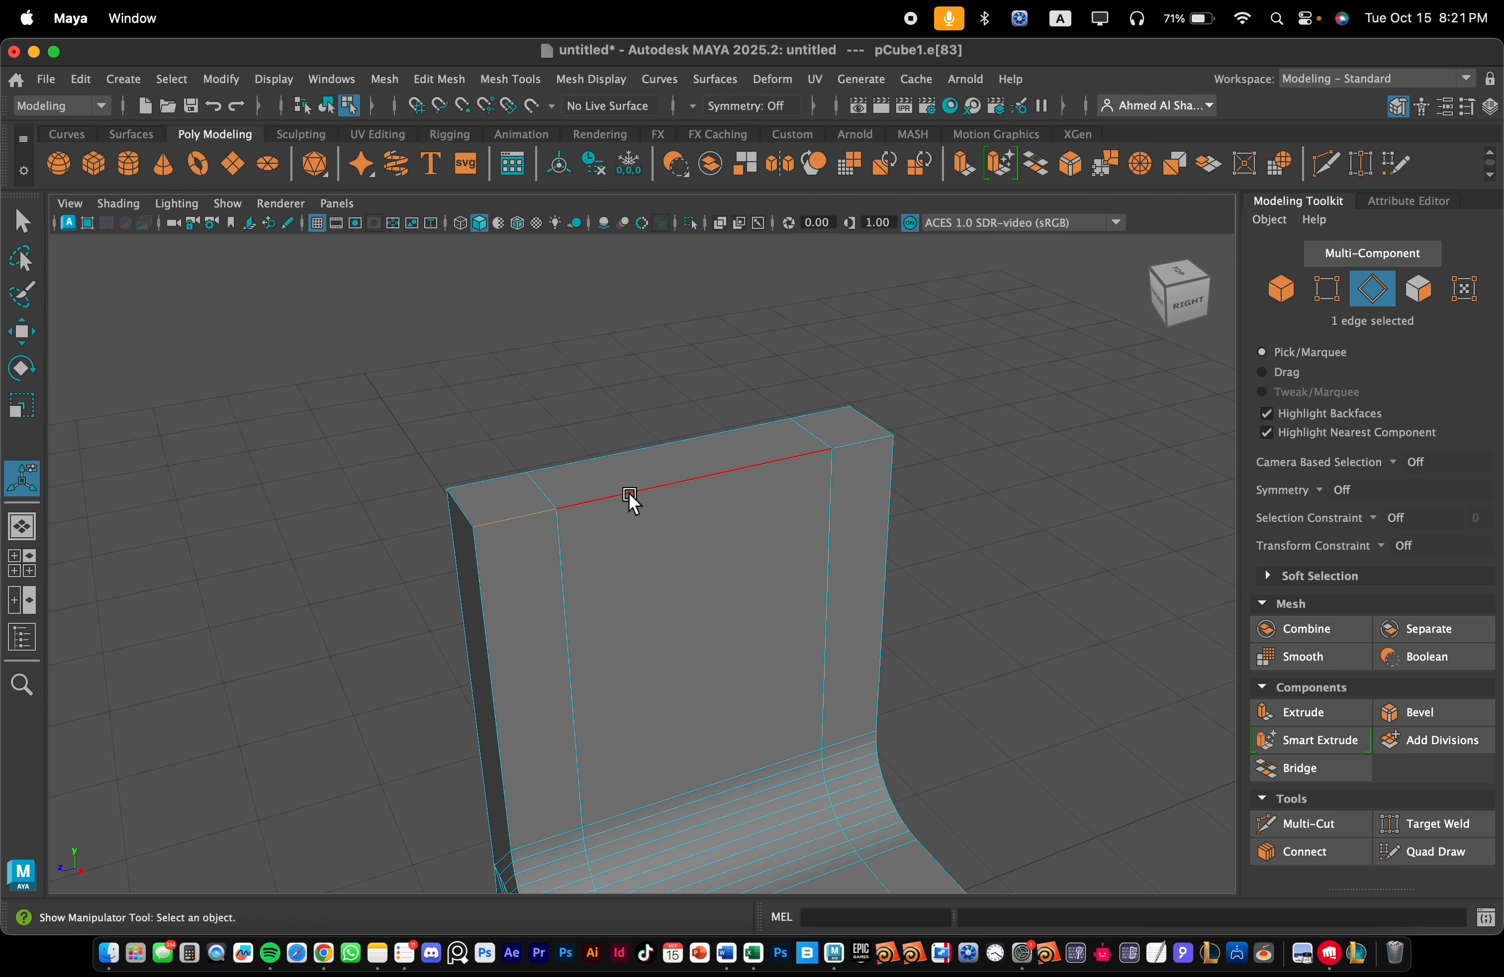
left_click(628, 492, "shift")
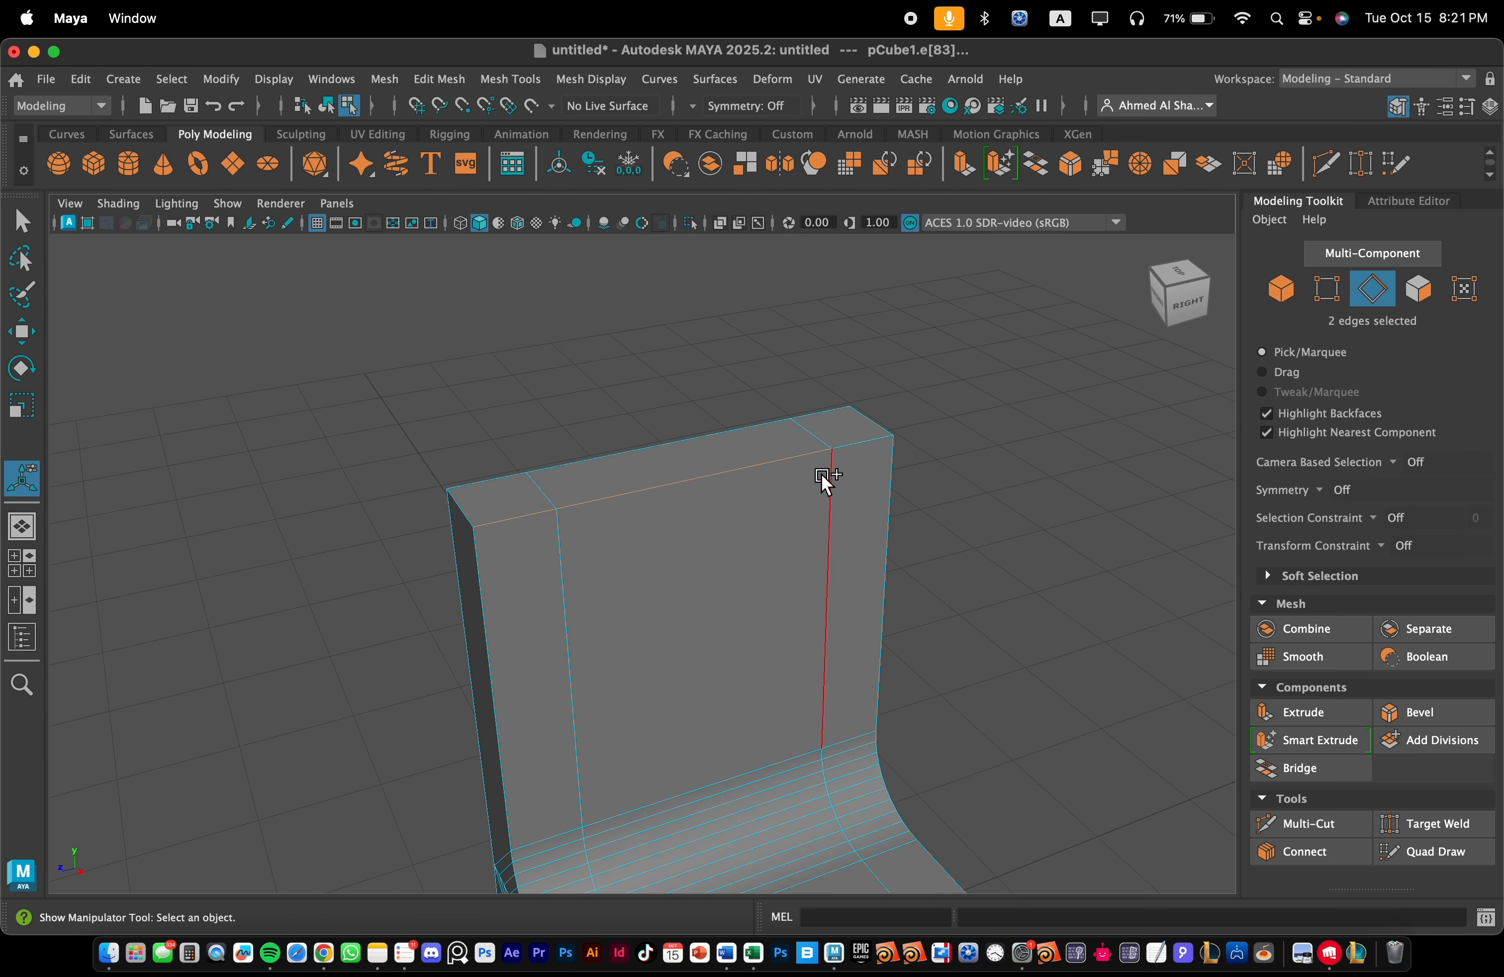
left_click(858, 444, "shift")
left_click_drag(866, 576, 911, 564, "alt")
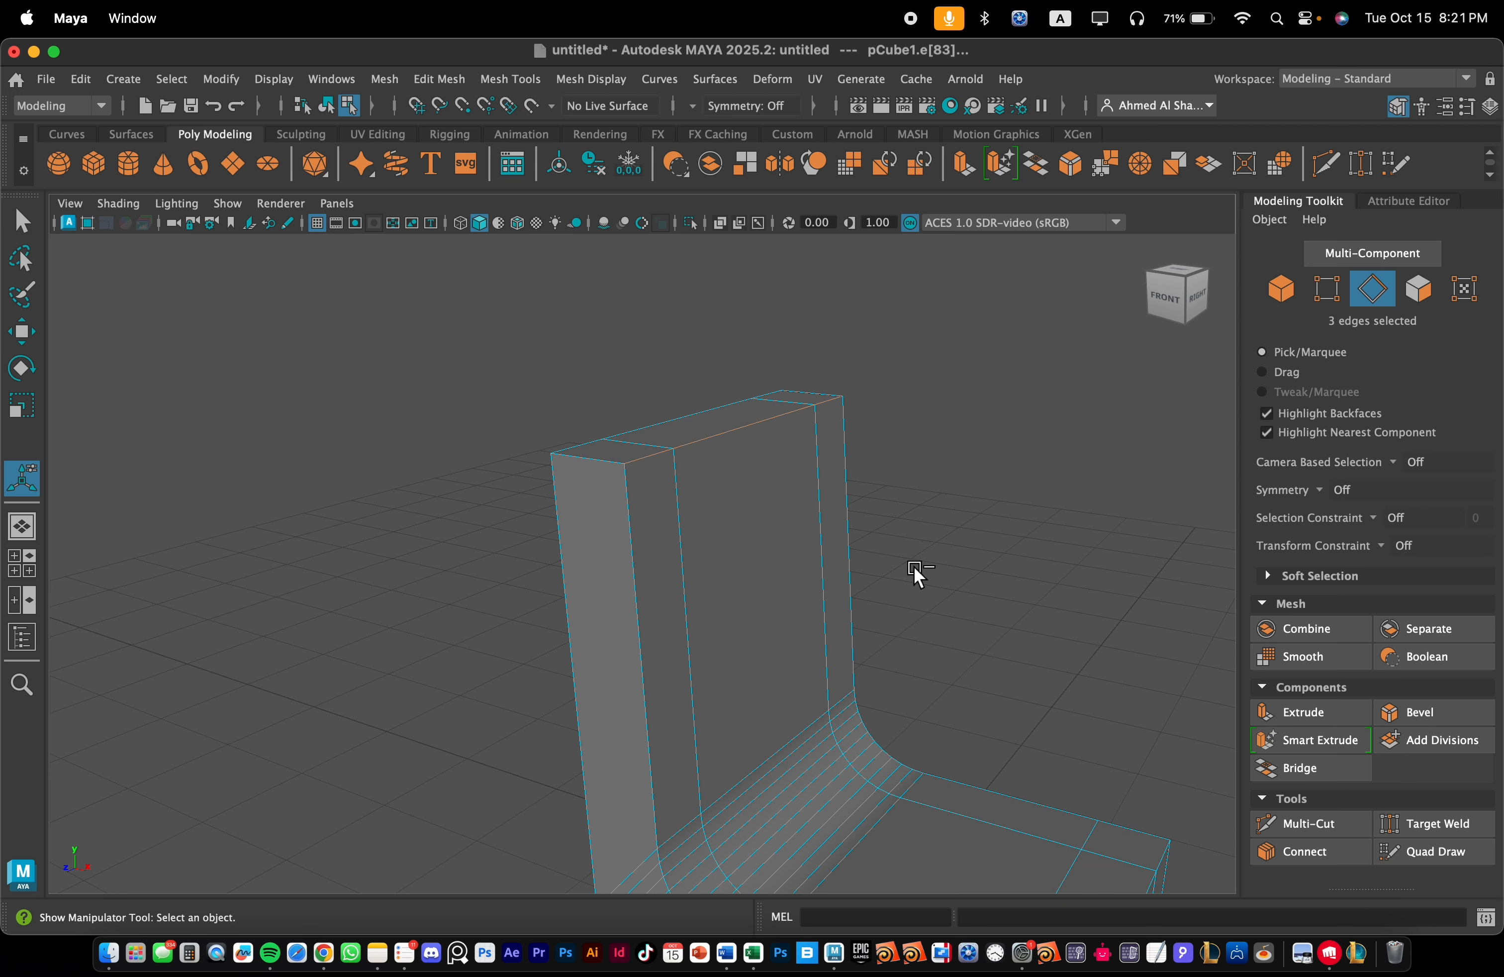
left_click(1072, 165)
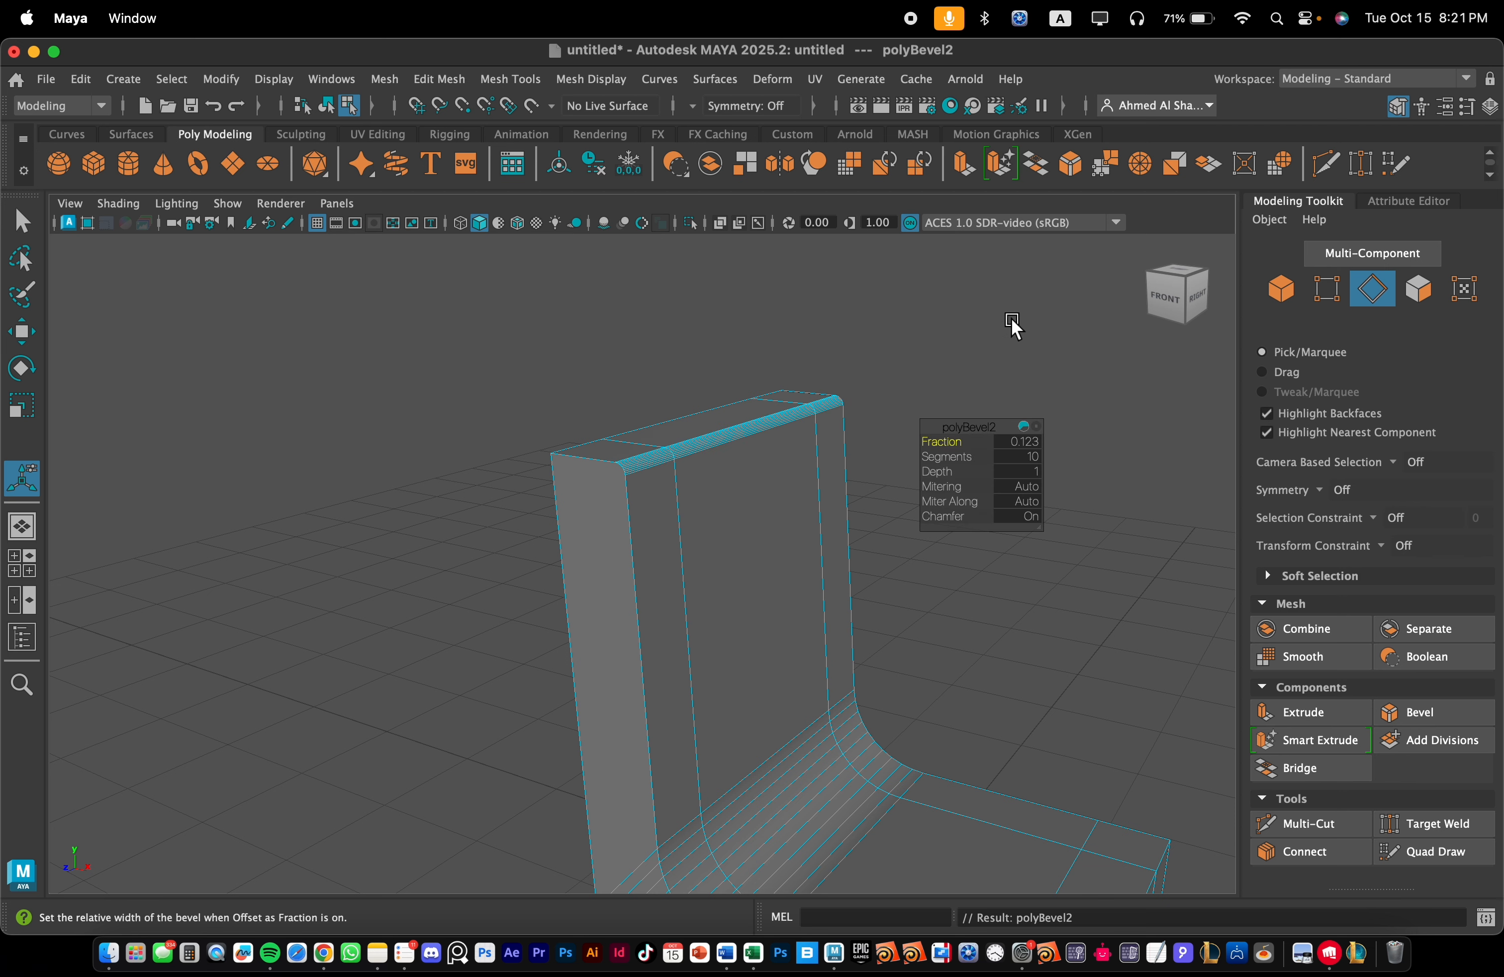
left_click_drag(947, 447, 810, 491)
- Bevel the sixteen lengthwise edges of the four legs with 2 Segments
scroll(843, 493, "down", 8)
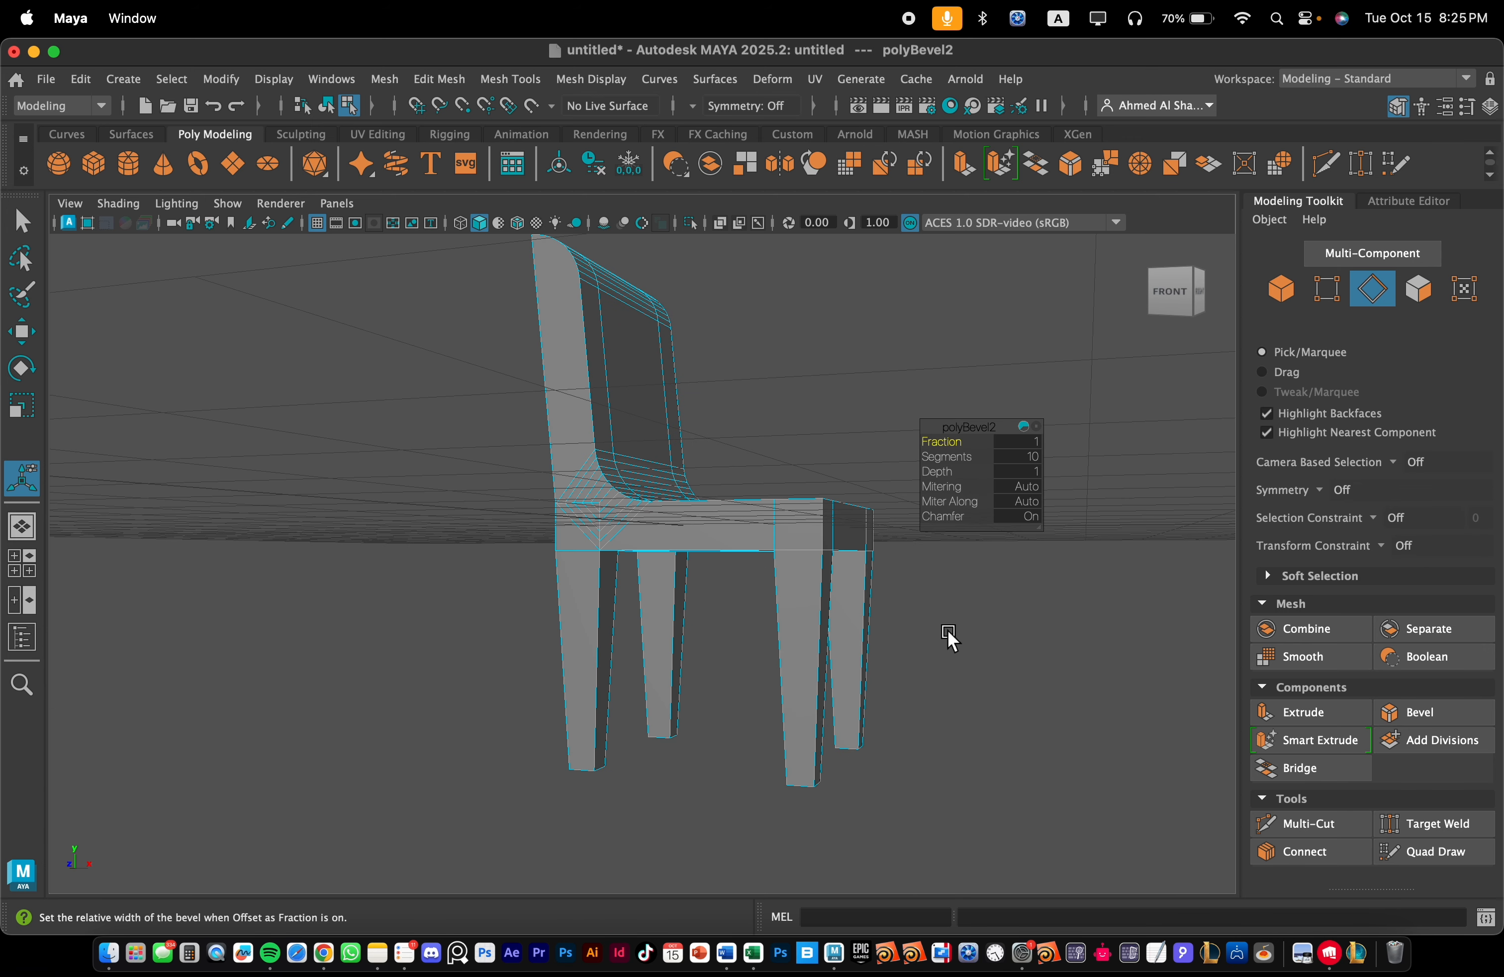
left_click_drag(943, 624, 768, 625)
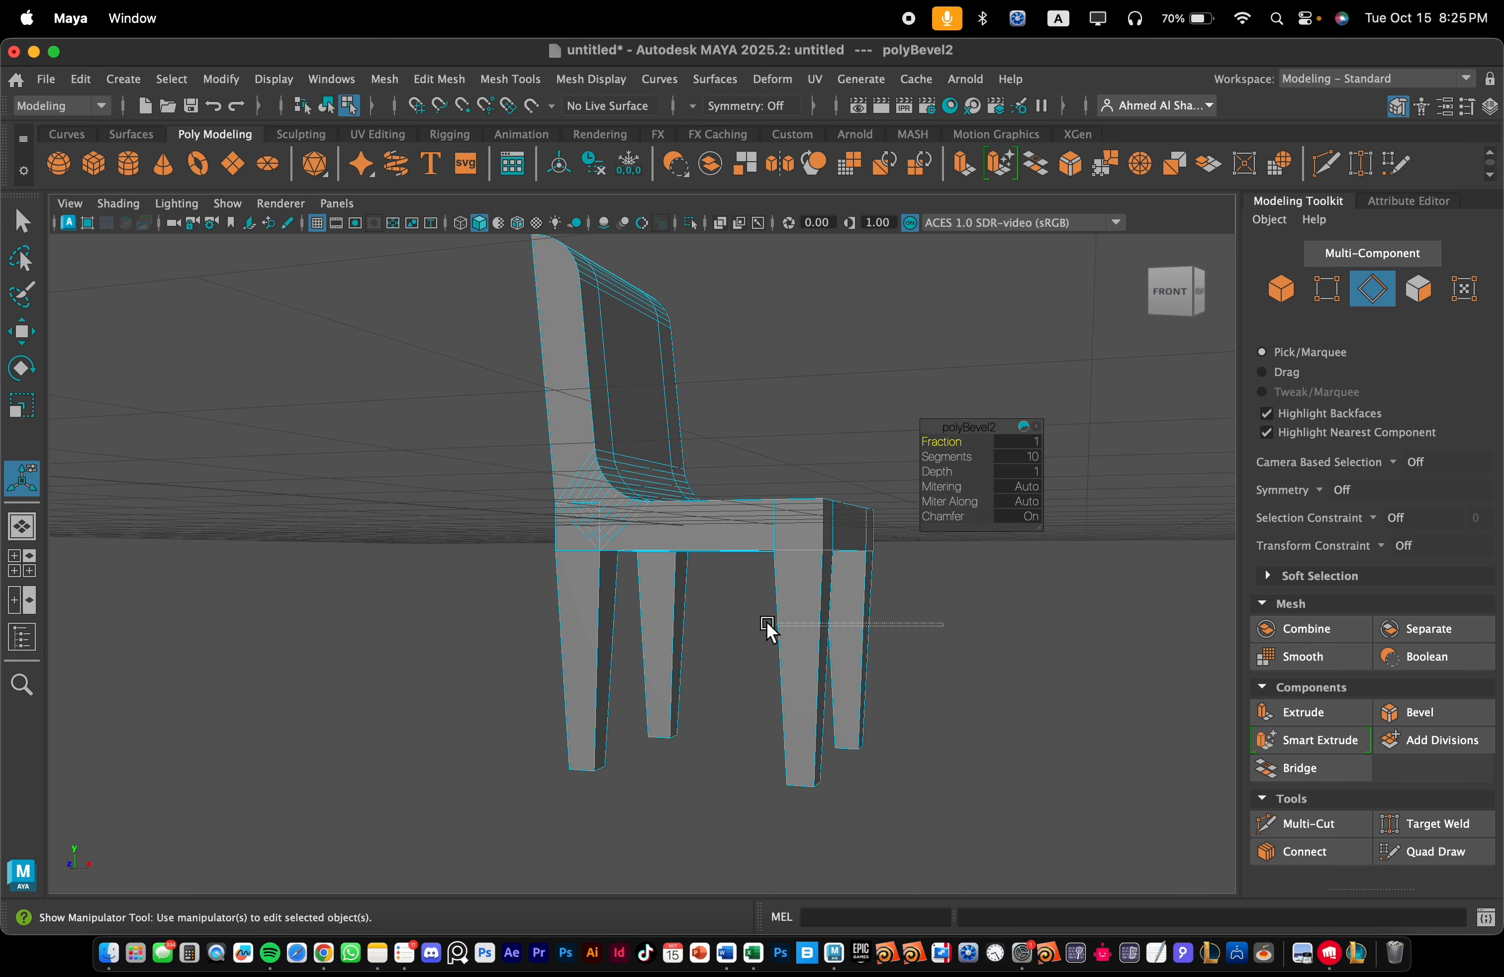
left_click_drag(531, 639, 532, 638)
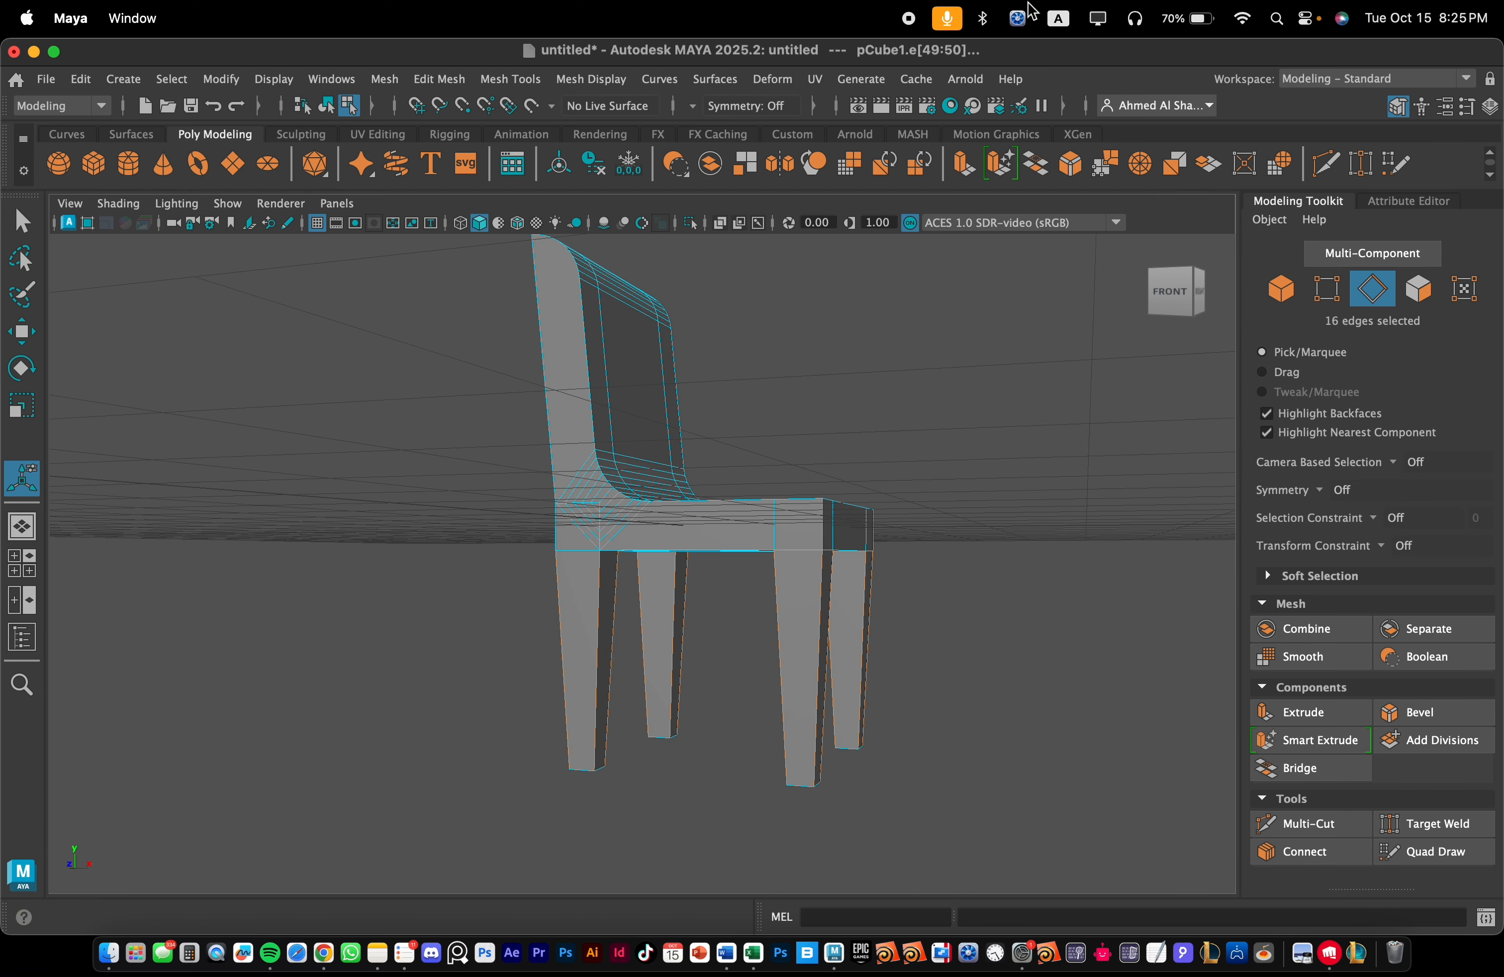
left_click(1077, 166)
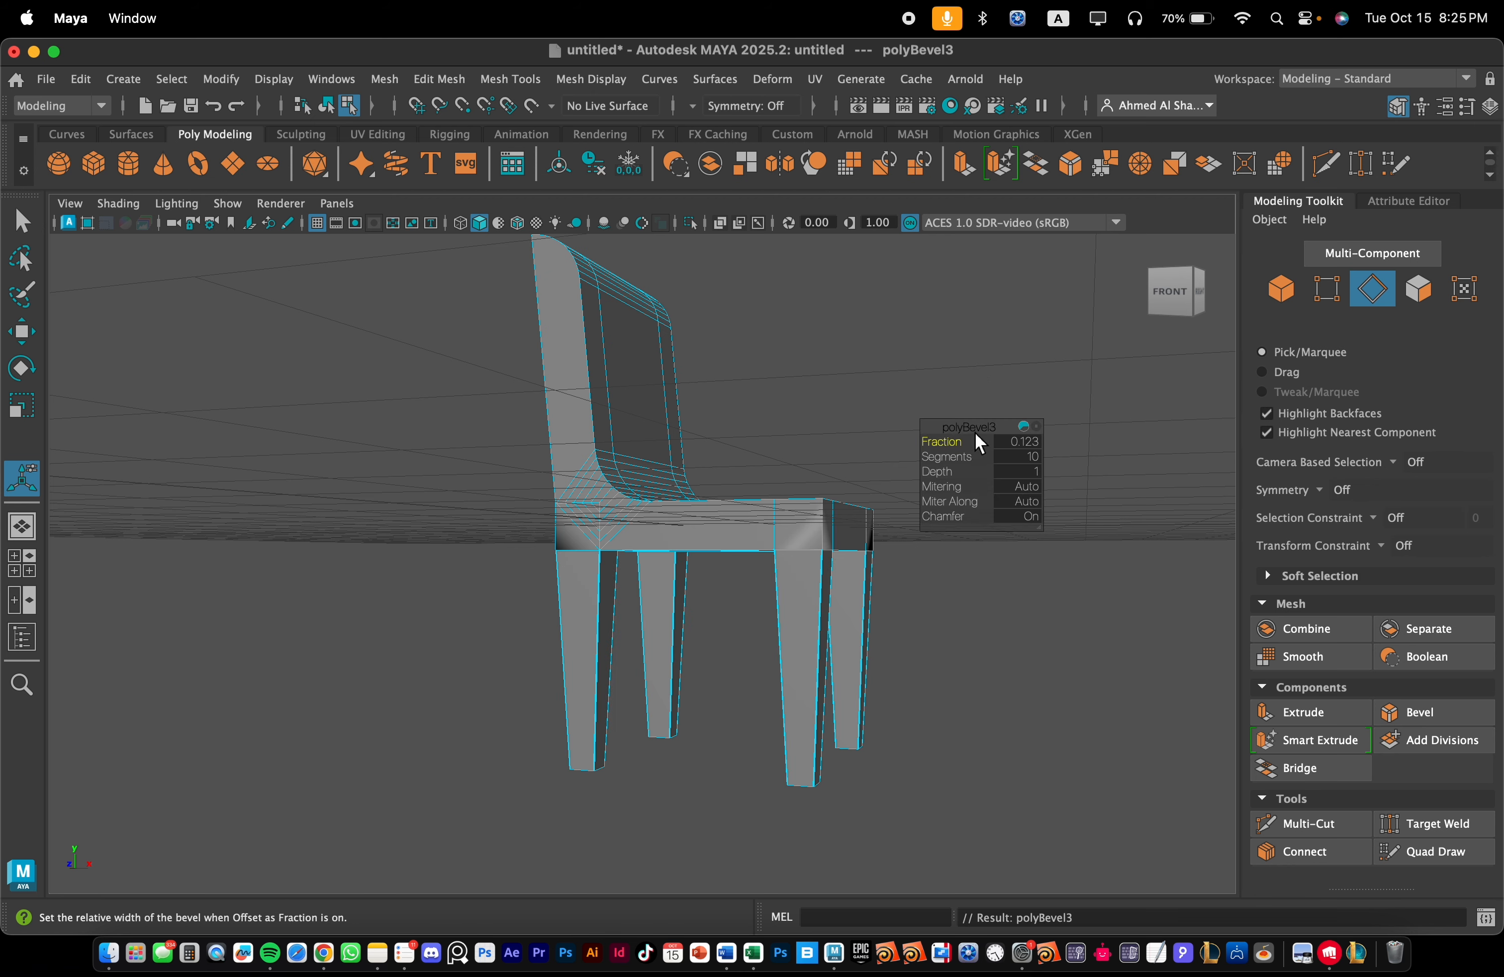
scroll(795, 706, "up", 5)
scroll(799, 576, "down", 4)
middle_click_drag(784, 572, 730, 572, "alt")
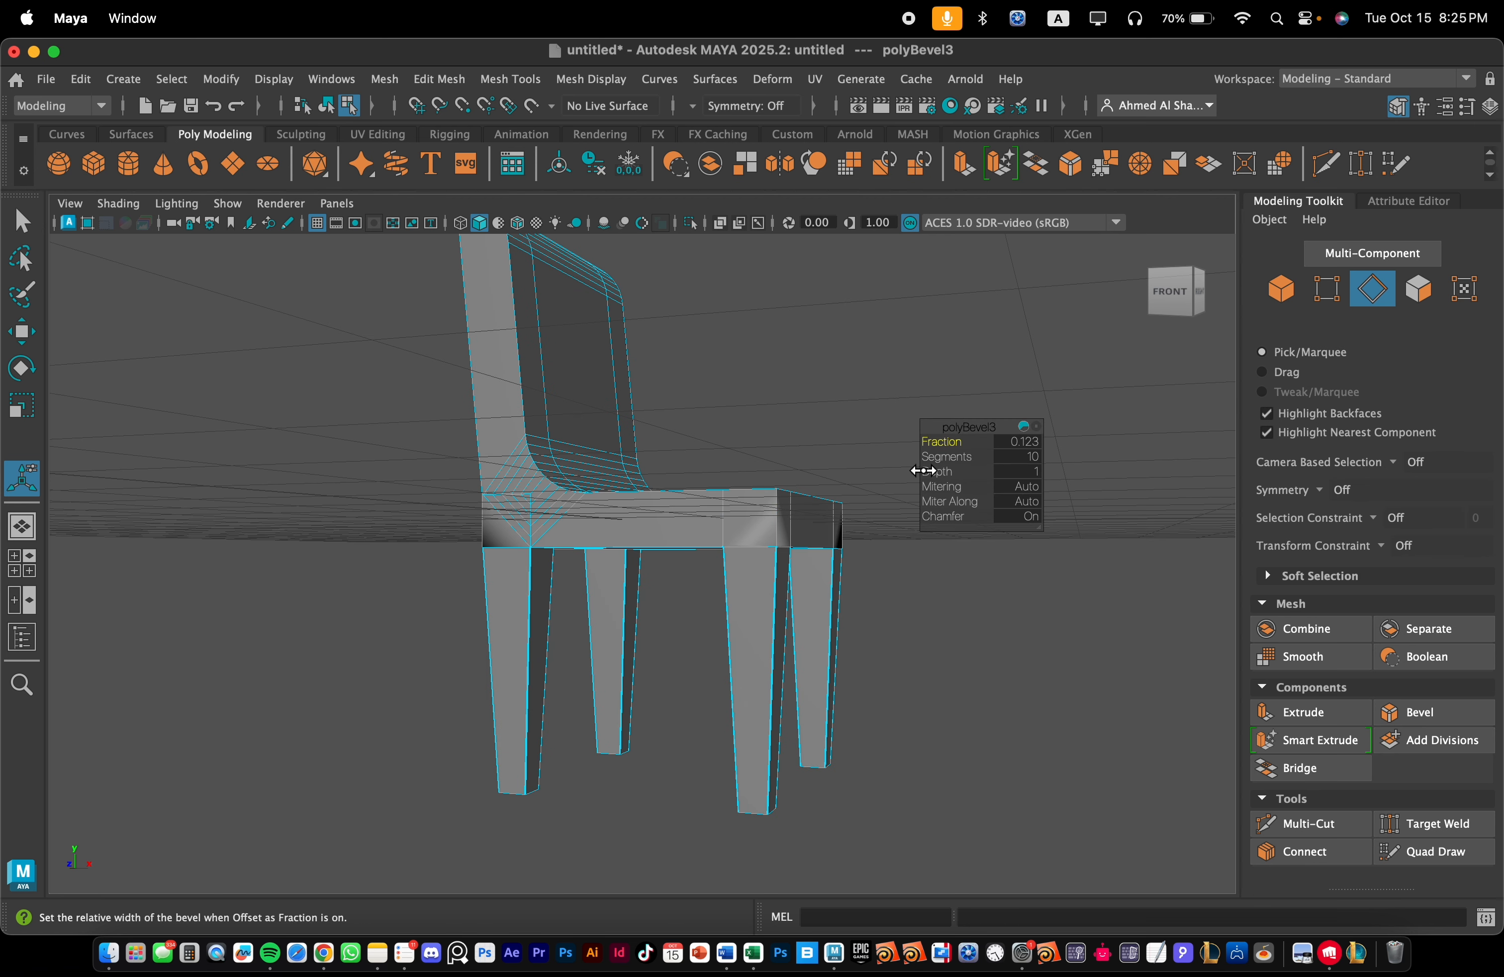
left_click(1020, 457)
type("2")
key("Return")
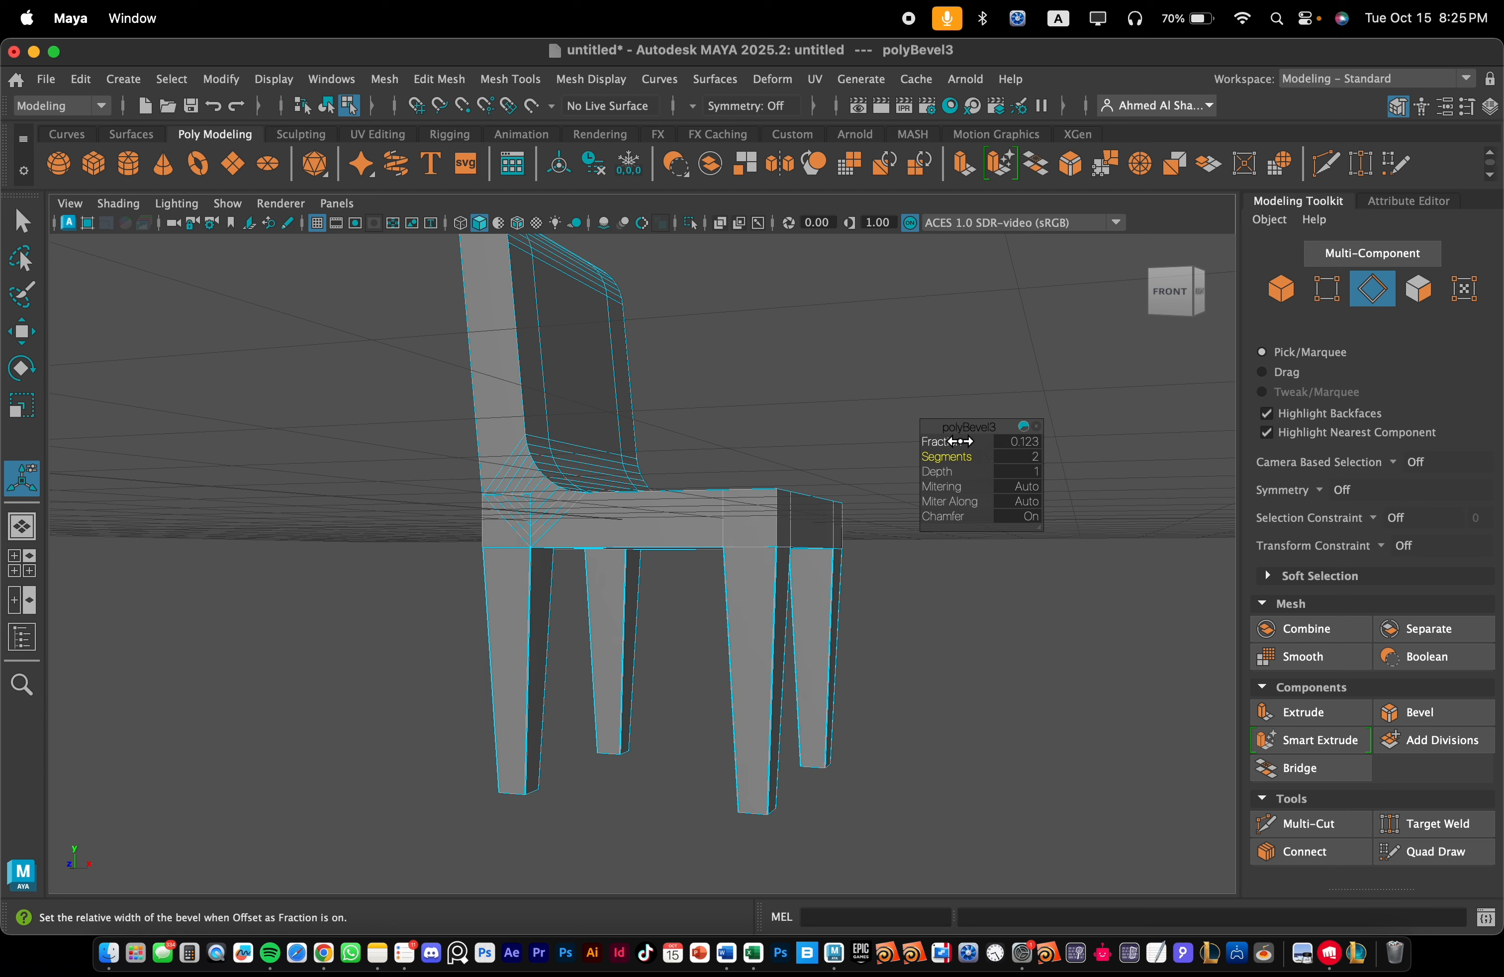
- Set the leg bevel's Fraction to 0.7
left_click_drag(950, 446, 953, 447)
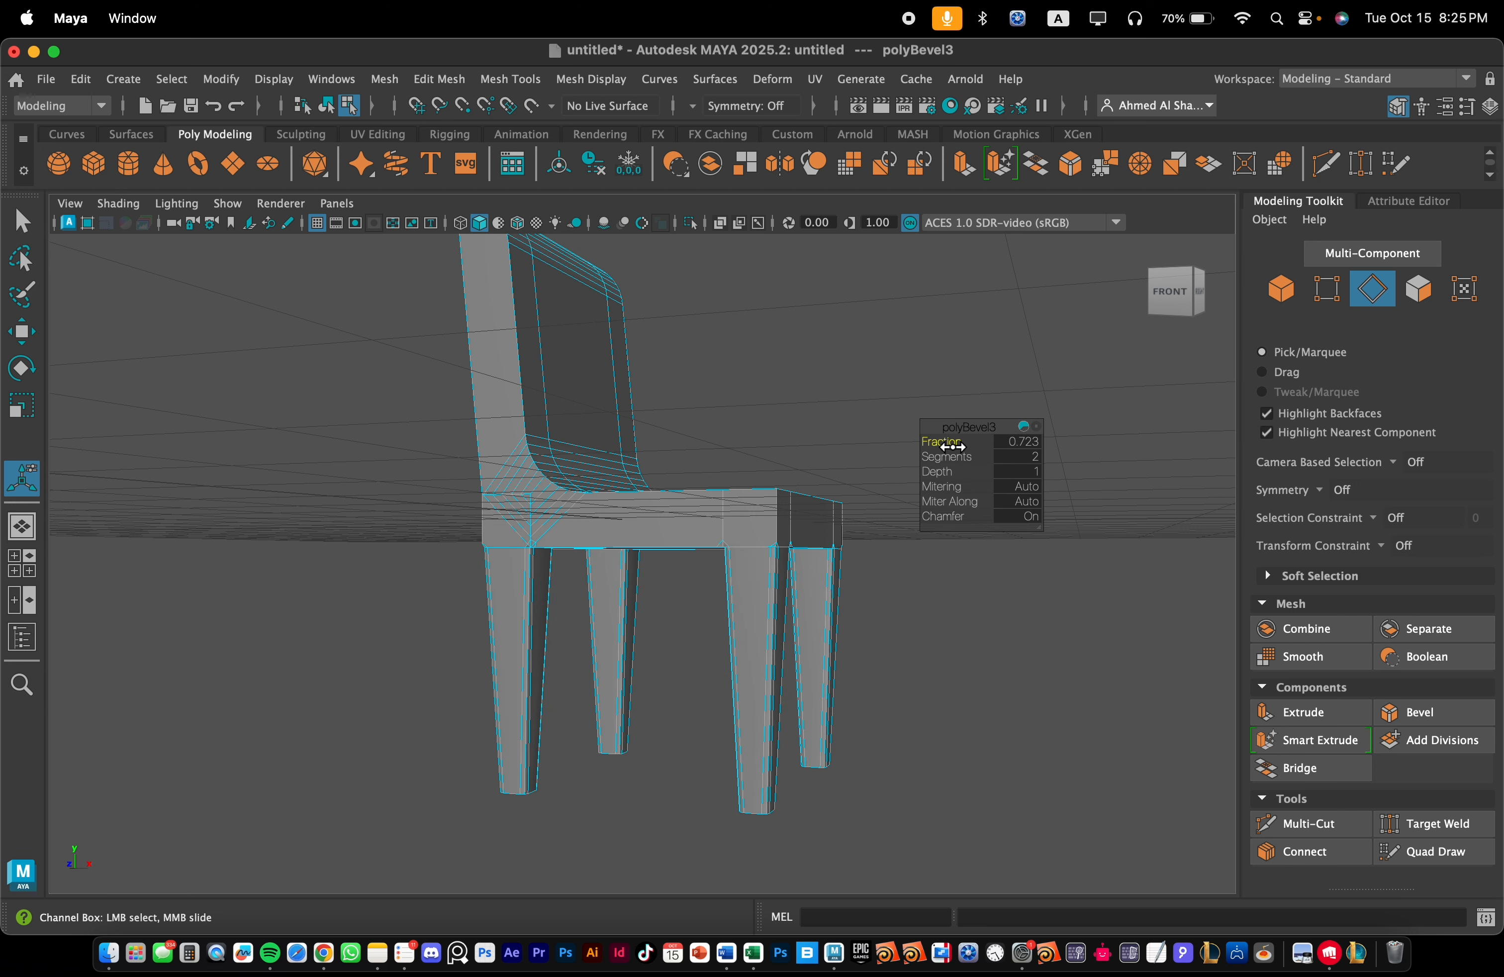
left_click(1008, 445)
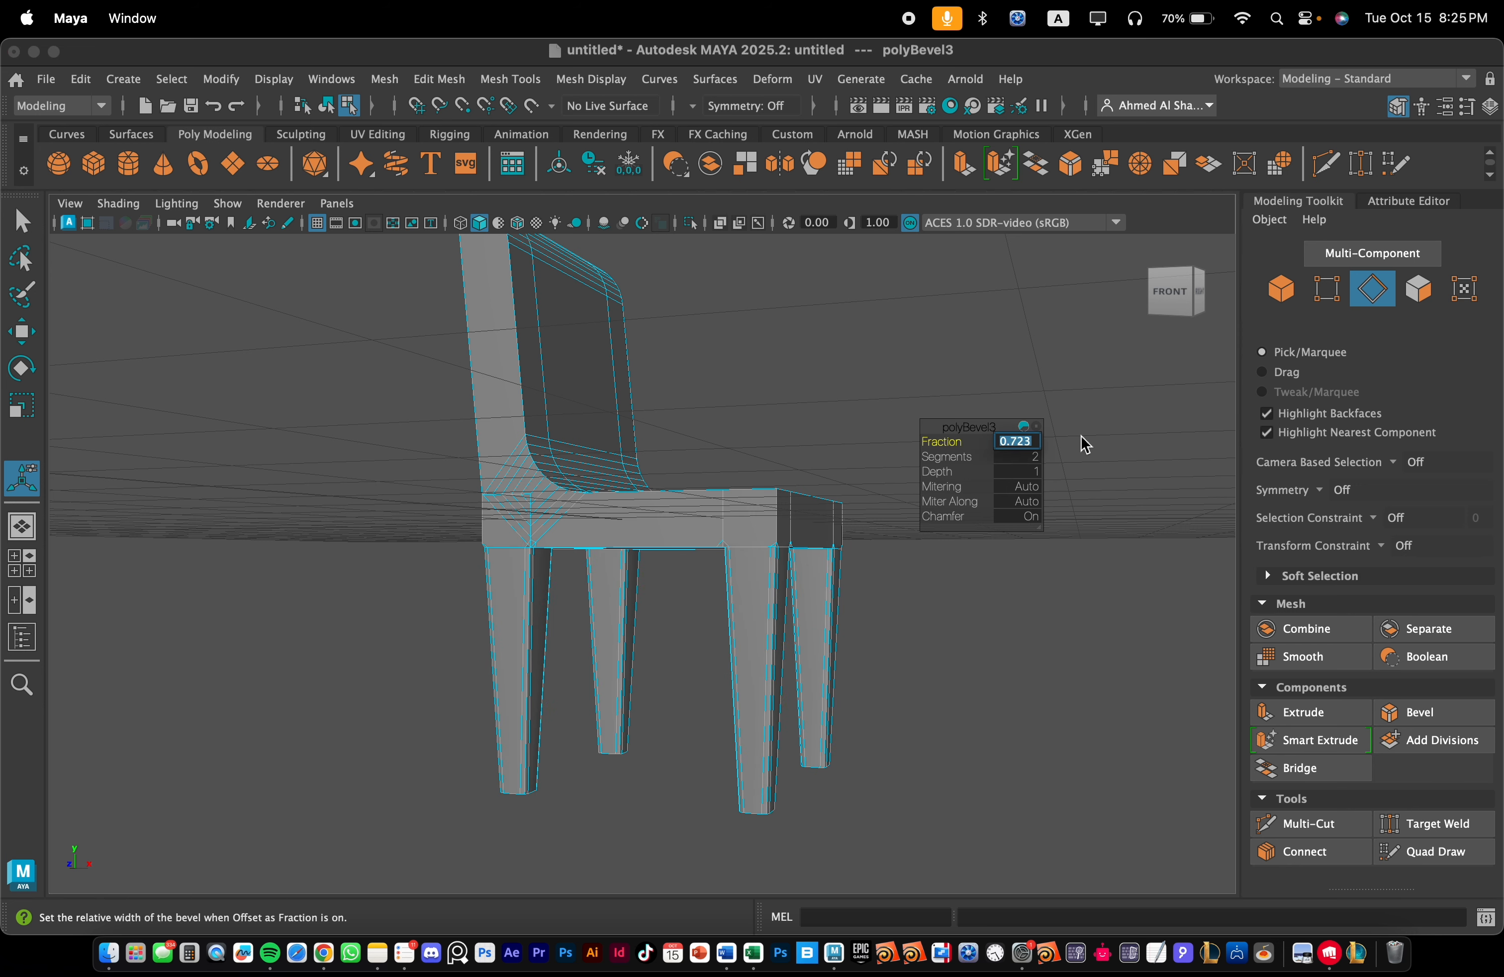
key("Return")
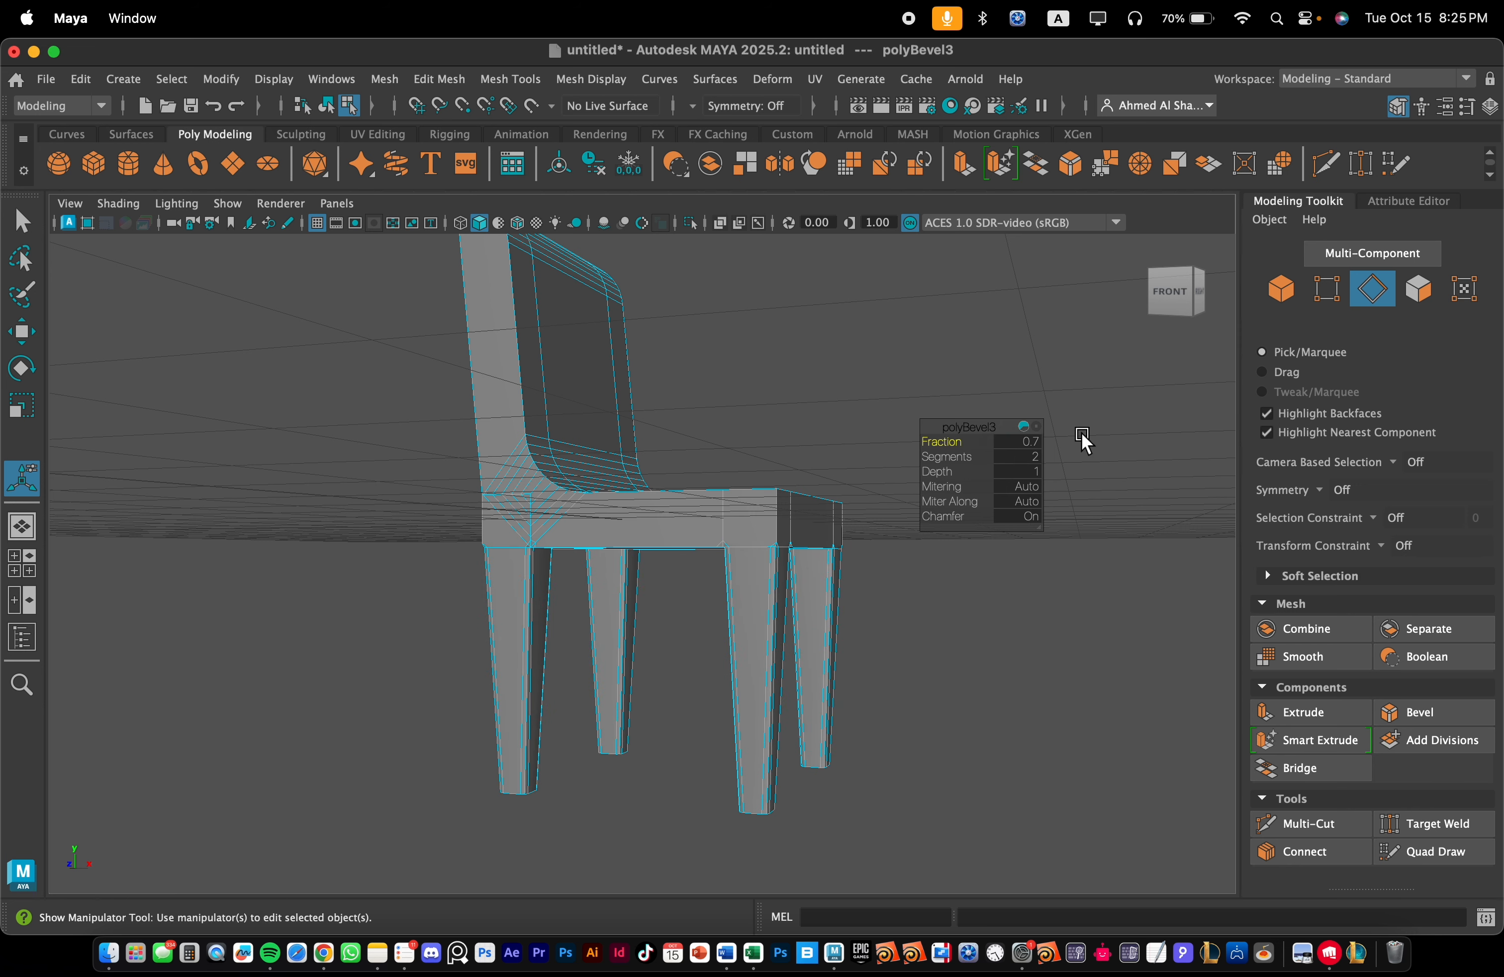
scroll(806, 695, "up", 8)
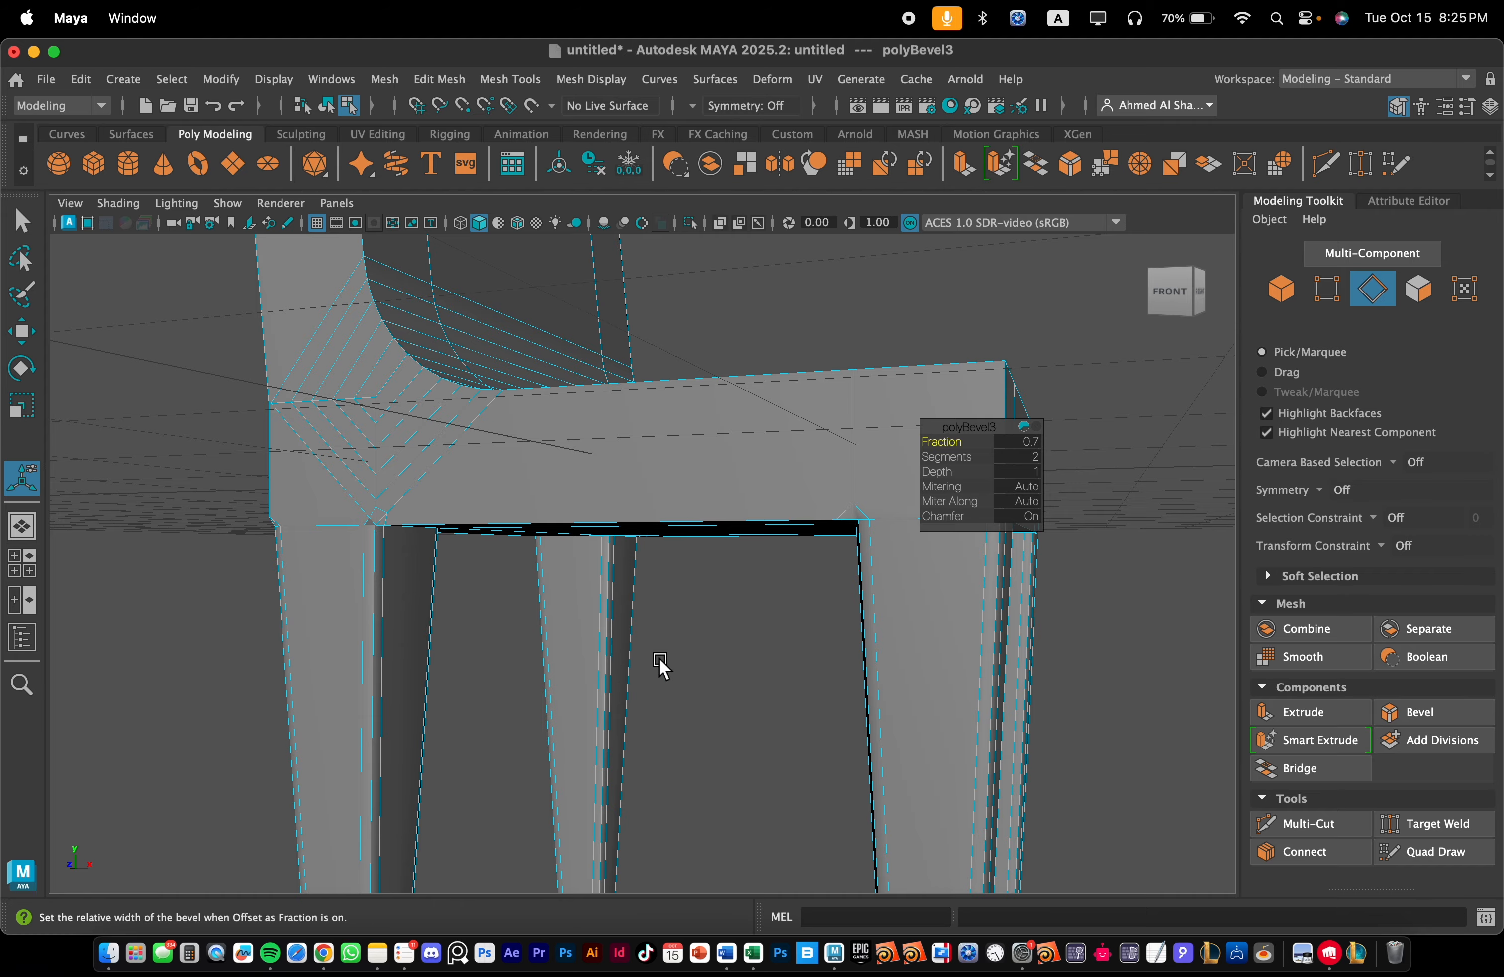
left_click_drag(660, 659, 627, 655, "alt")
scroll(627, 655, "down", 6)
scroll(696, 669, "down", 5)
- Create a second polygon cube and move it along the X axis, well clear of the chair's front
left_click_drag(759, 698, 498, 460, "alt")
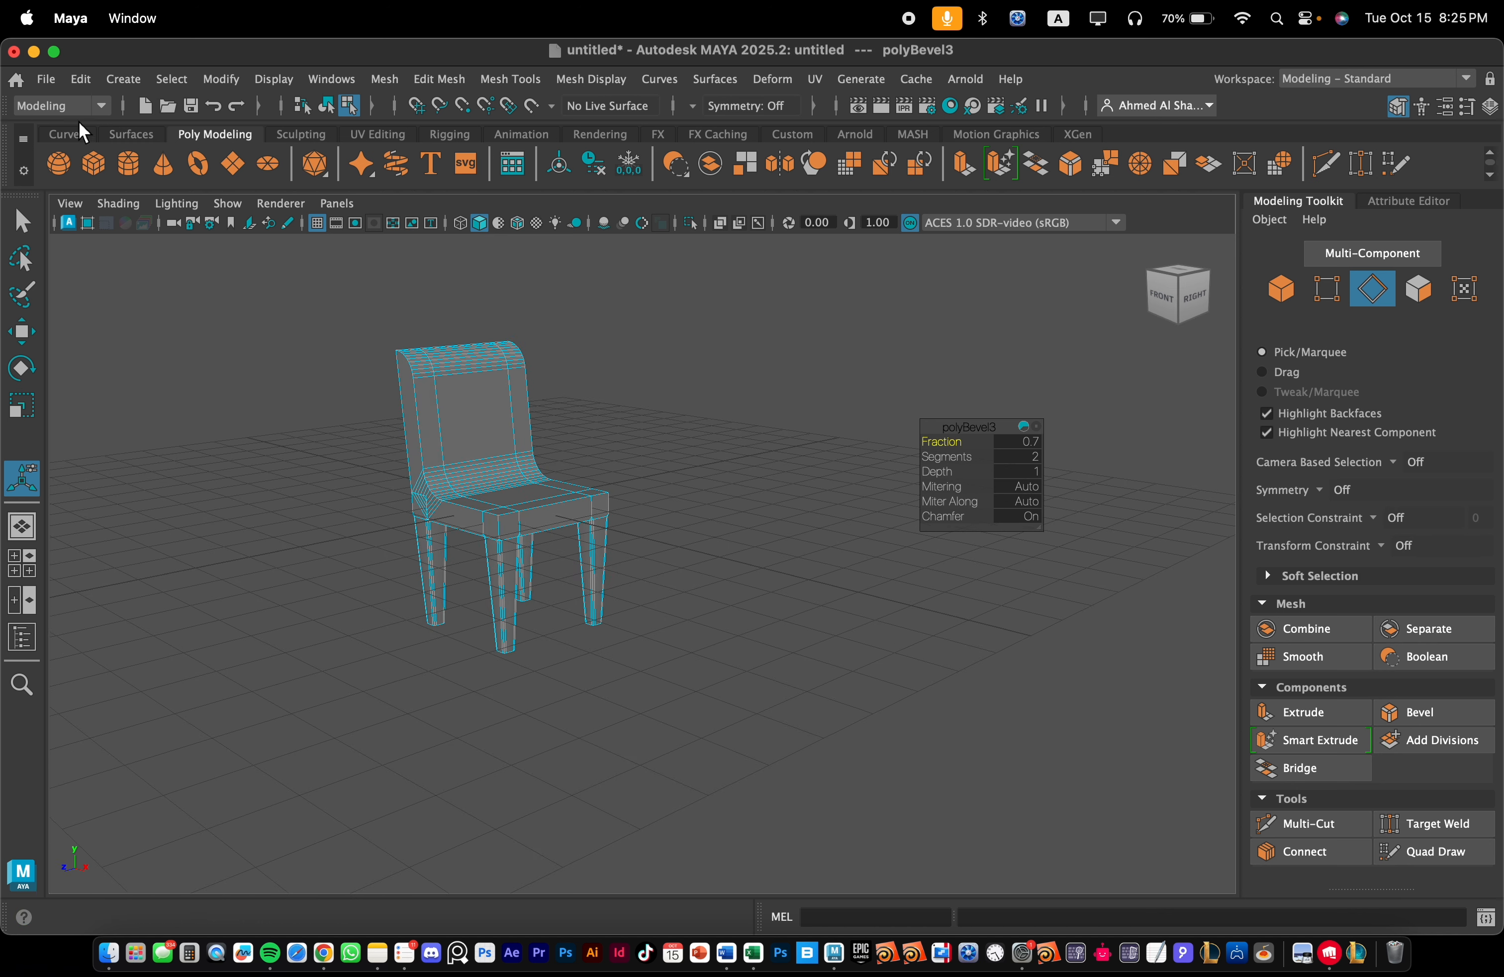
left_click(90, 166)
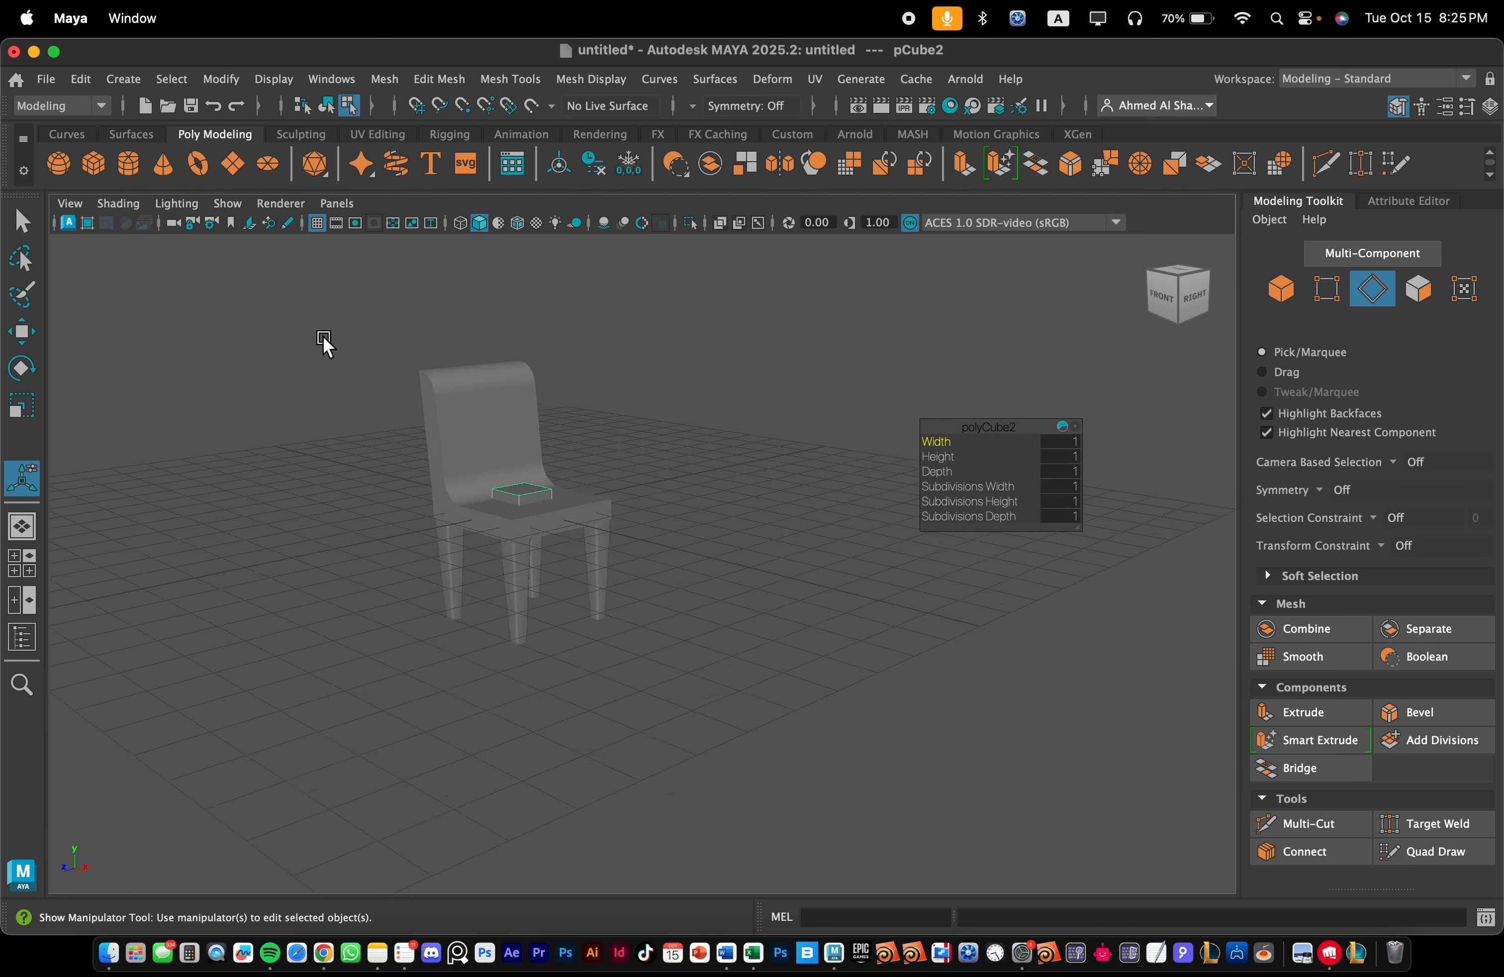
scroll(524, 496, "down", 2)
key("w")
left_click_drag(586, 529, 754, 539)
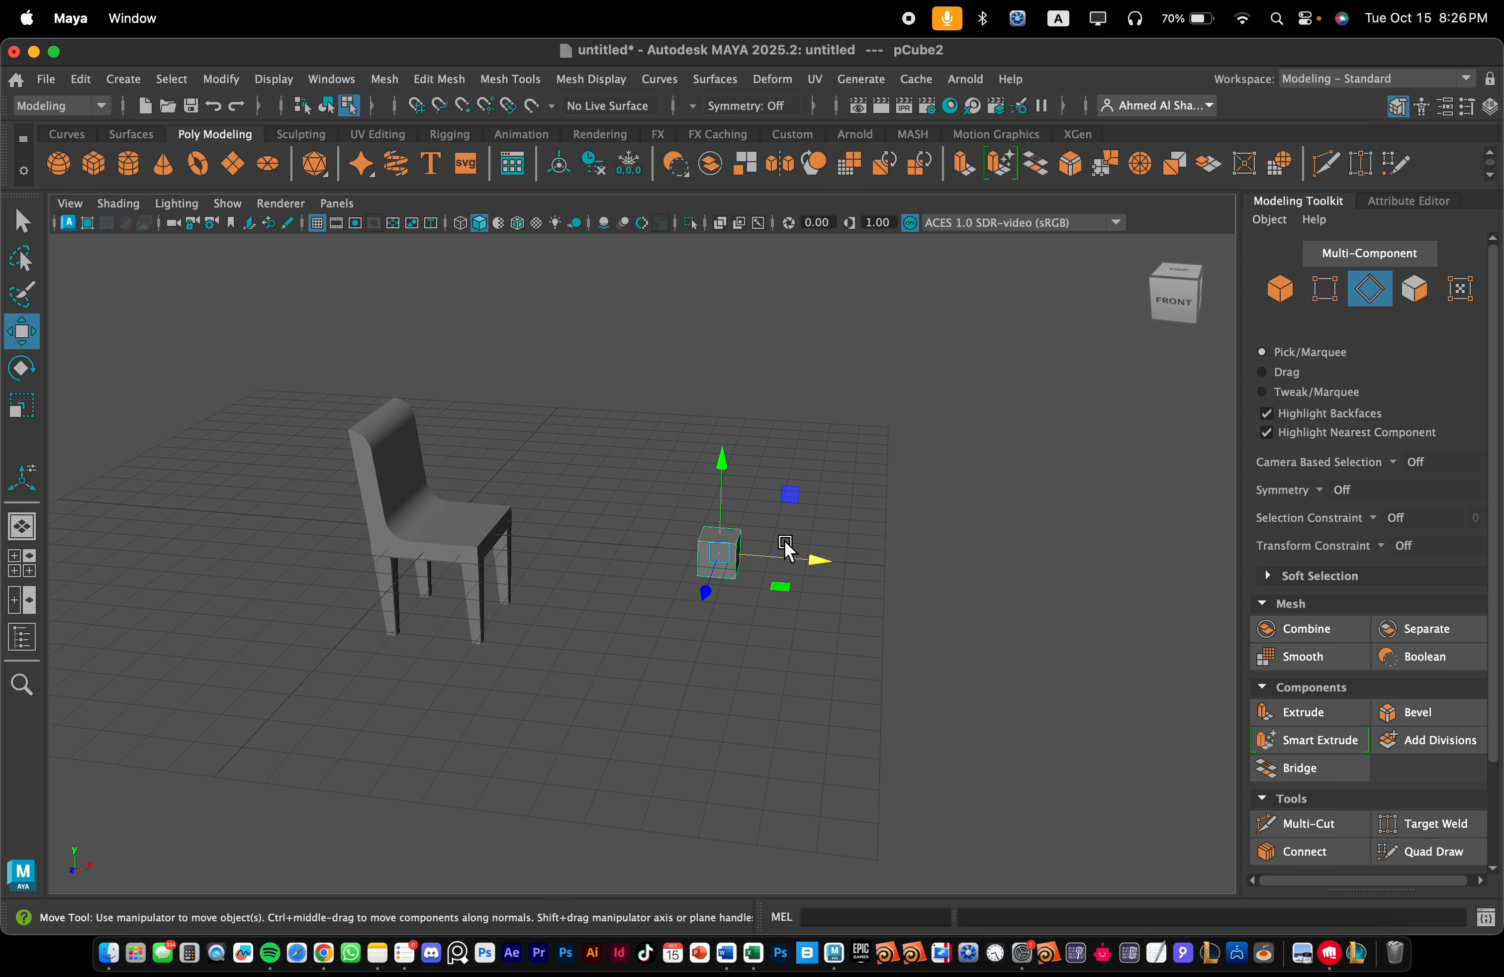
- Scale the new cube into a long, flat tabletop slab, about 11.678 in X, 0.882 in Y and 5.158 in Z
key("r")
left_click_drag(719, 553, 1040, 576)
left_click_drag(713, 597, 671, 718)
left_click_drag(808, 558, 847, 561)
left_click_drag(722, 474, 730, 533)
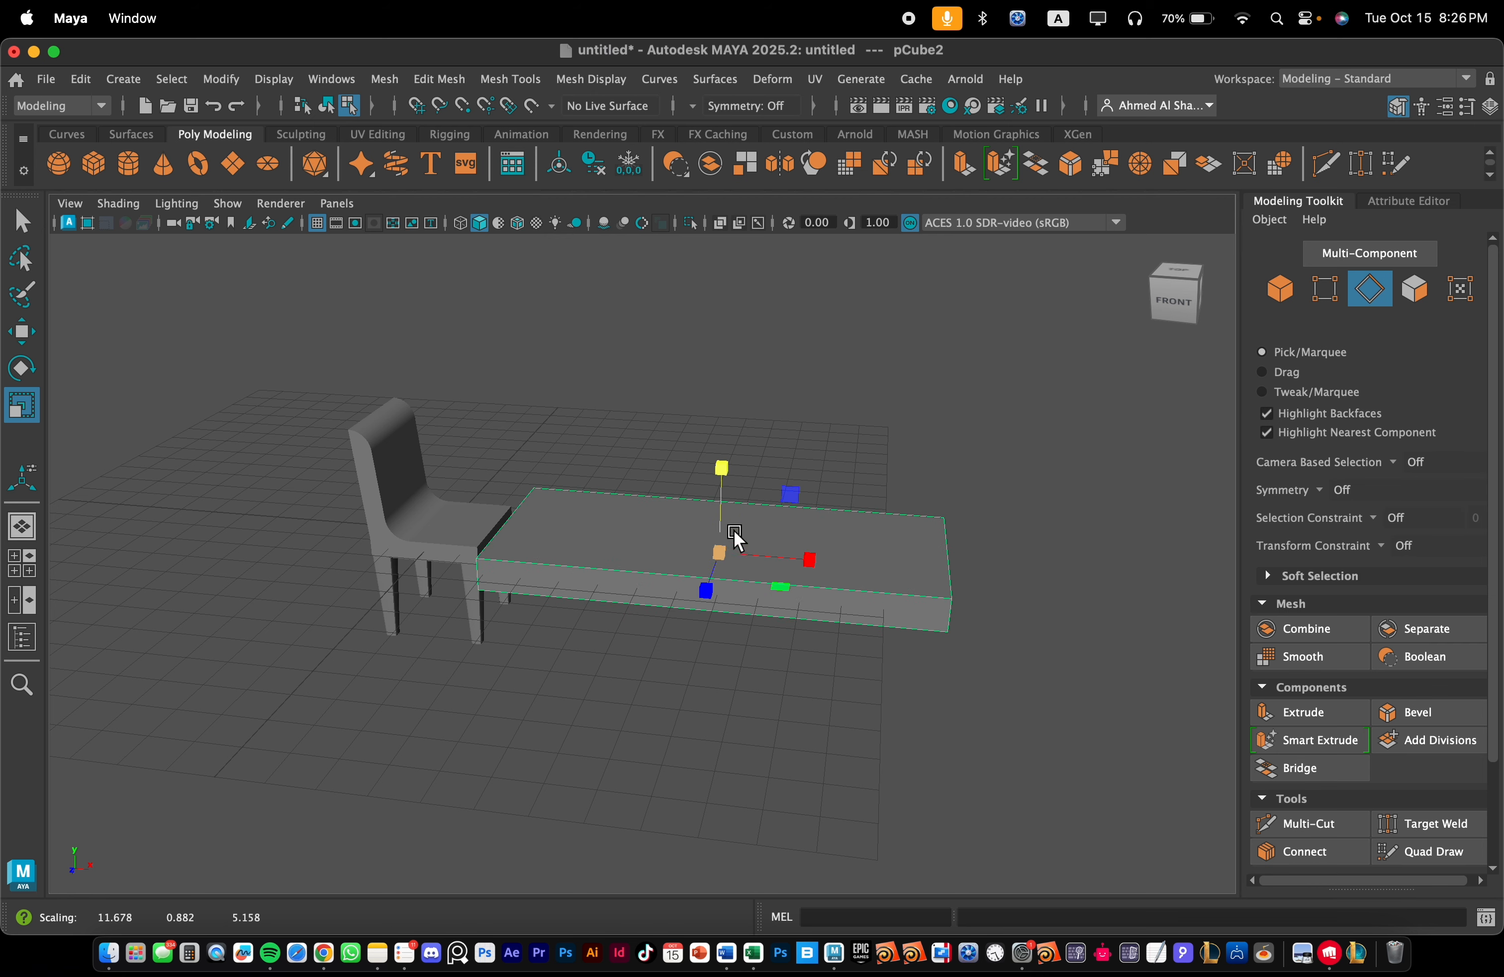
- Enlarge the tabletop slab slightly and move it along the X axis until it clears the front of the chair
left_click_drag(706, 590, 700, 618)
left_click_drag(789, 557, 819, 557)
left_click_drag(706, 590, 653, 551)
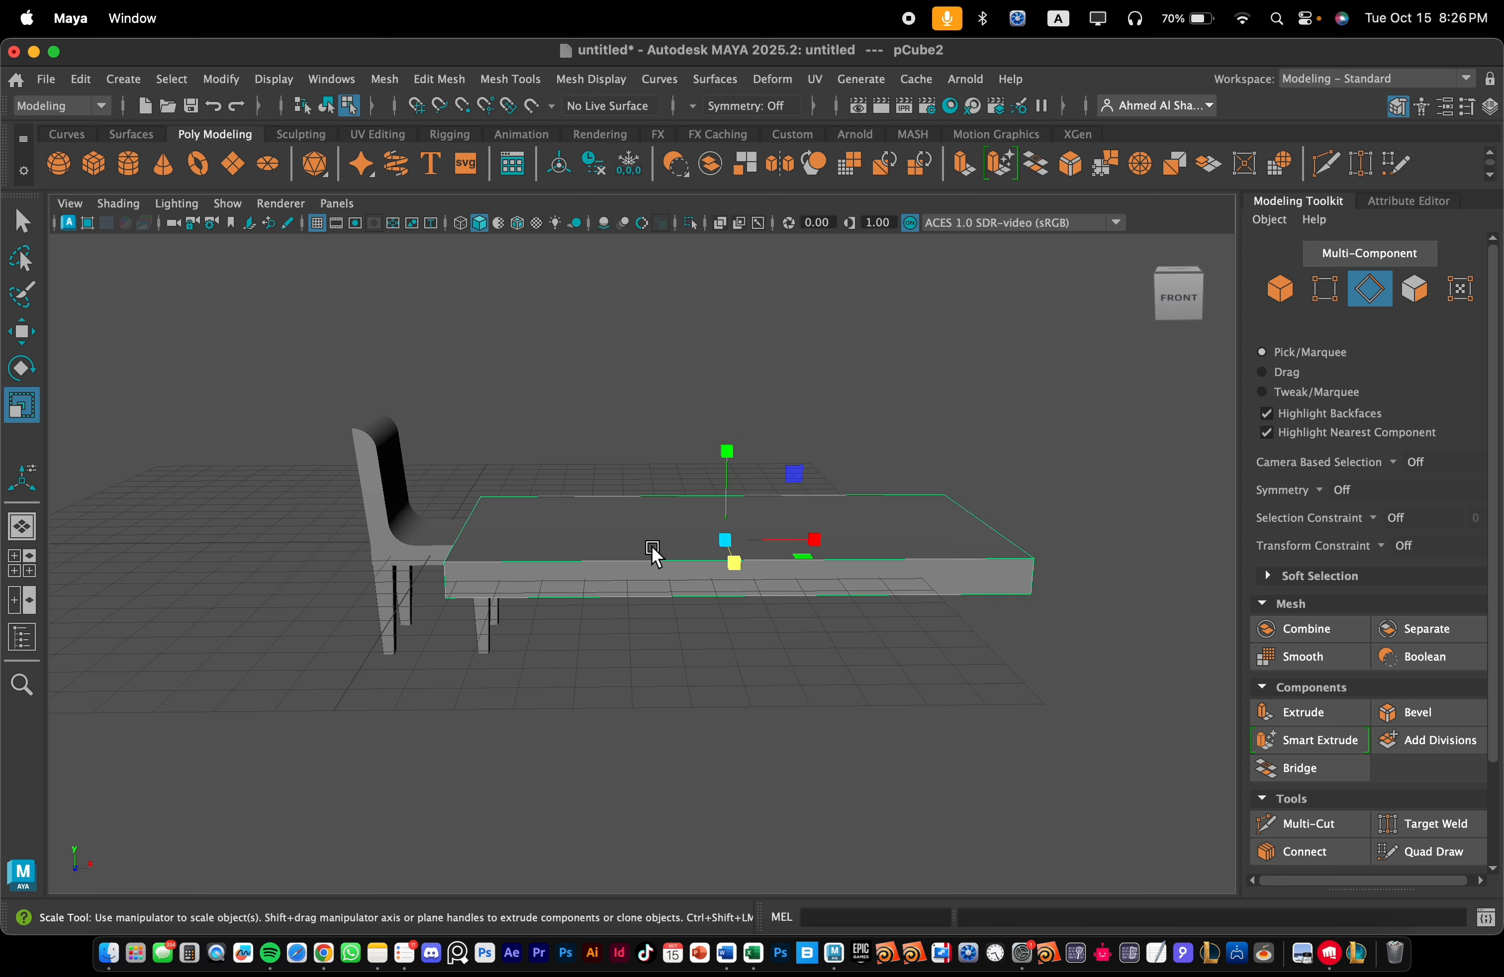
key("w")
mouse_move(802, 544)
left_mouse_down()
mouse_move(872, 537)
mouse_move(817, 538)
left_mouse_up()
left_click_drag(877, 587, 896, 595)
- Raise the tabletop slab along Y to about 1.497, so it sits above the level of the chair's seat
key("F10")
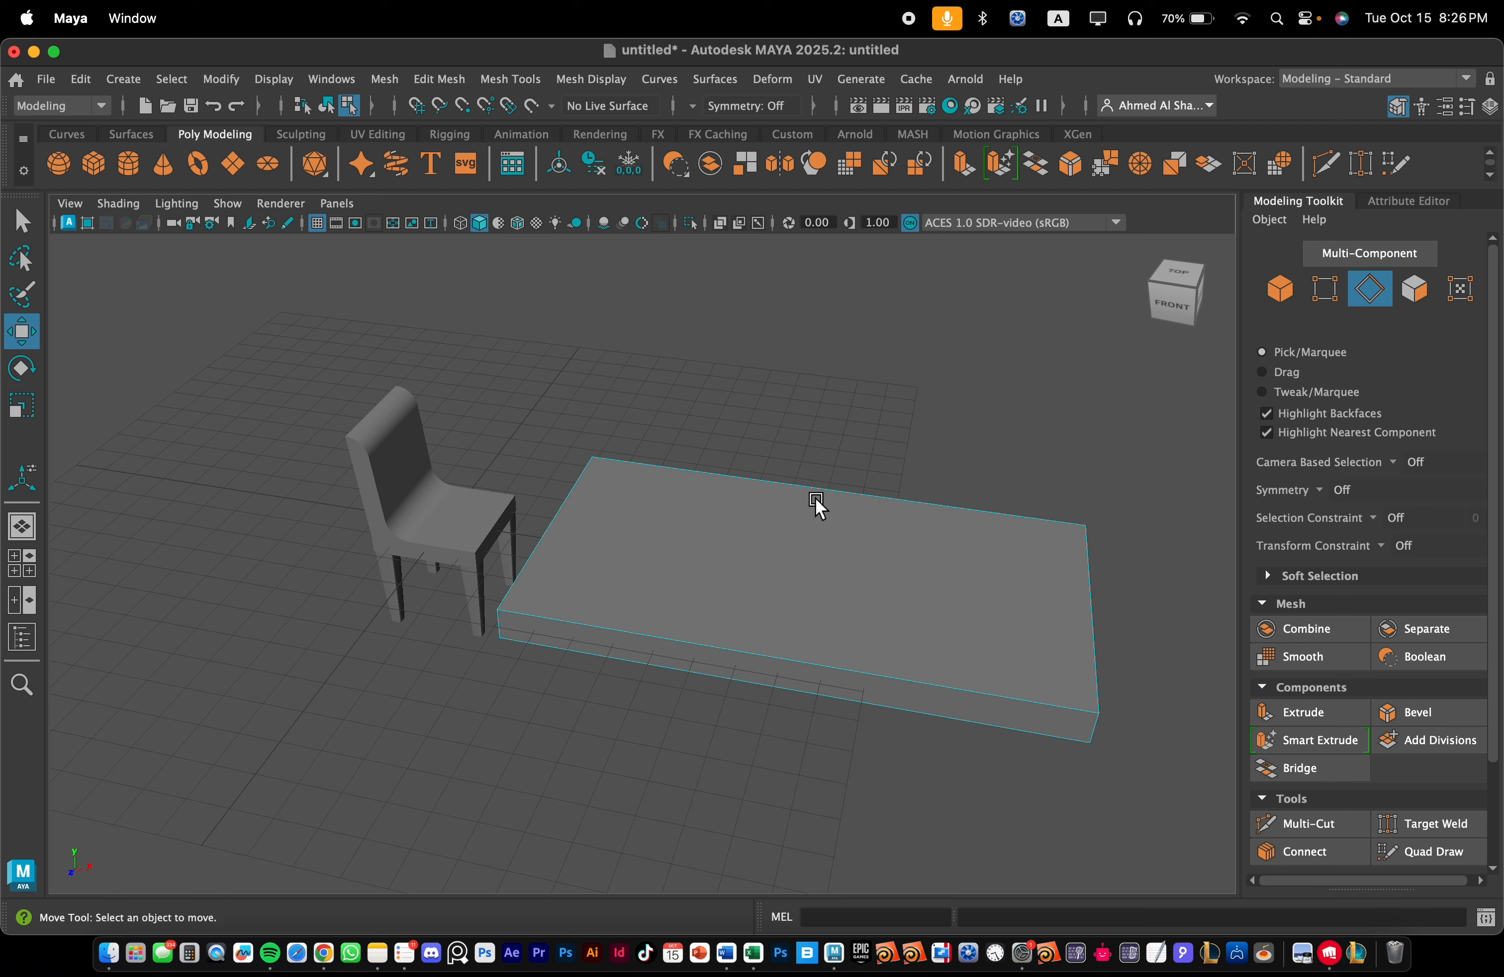
left_click(817, 538)
left_click(815, 536)
right_click_drag(812, 465, 867, 309)
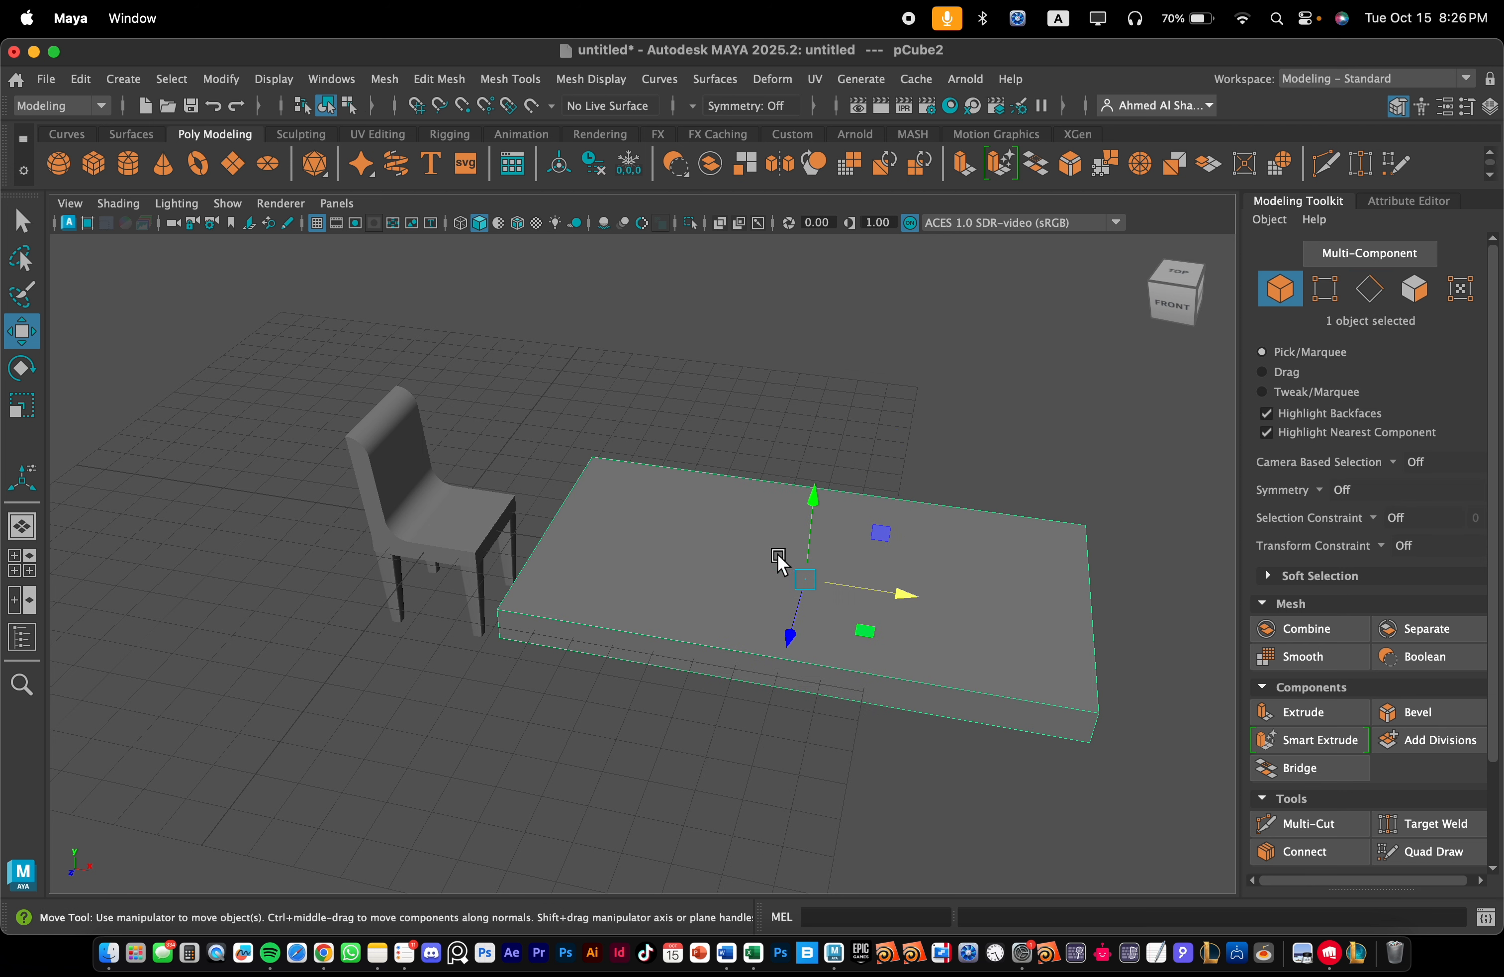
left_click_drag(815, 506, 828, 472)
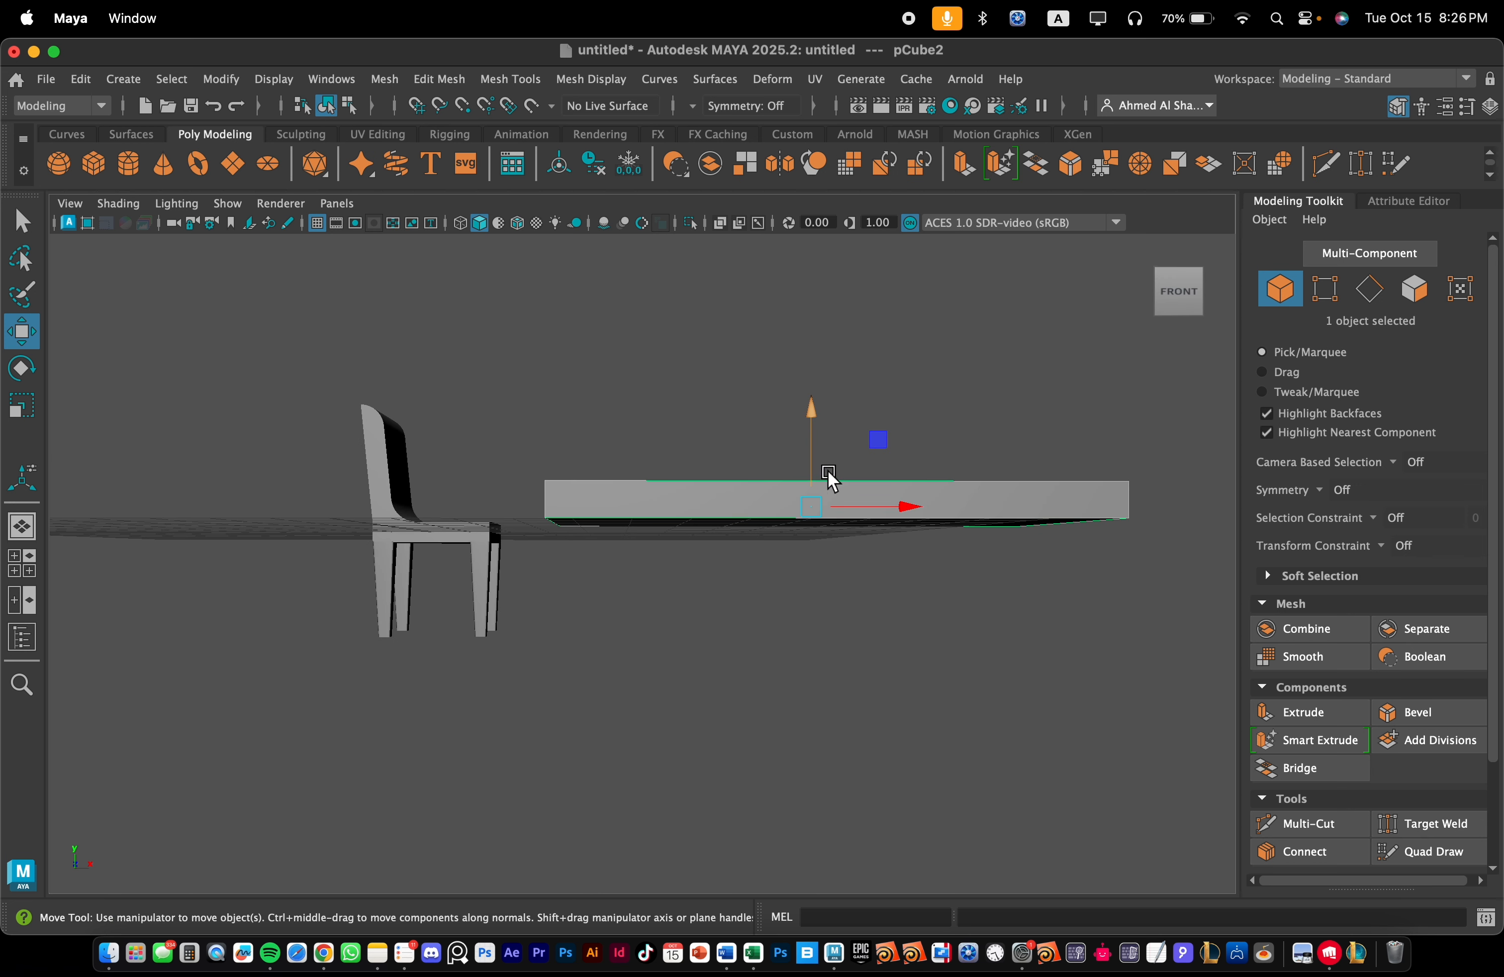
left_click(815, 414)
left_click(793, 517)
left_click_drag(800, 468, 670, 362)
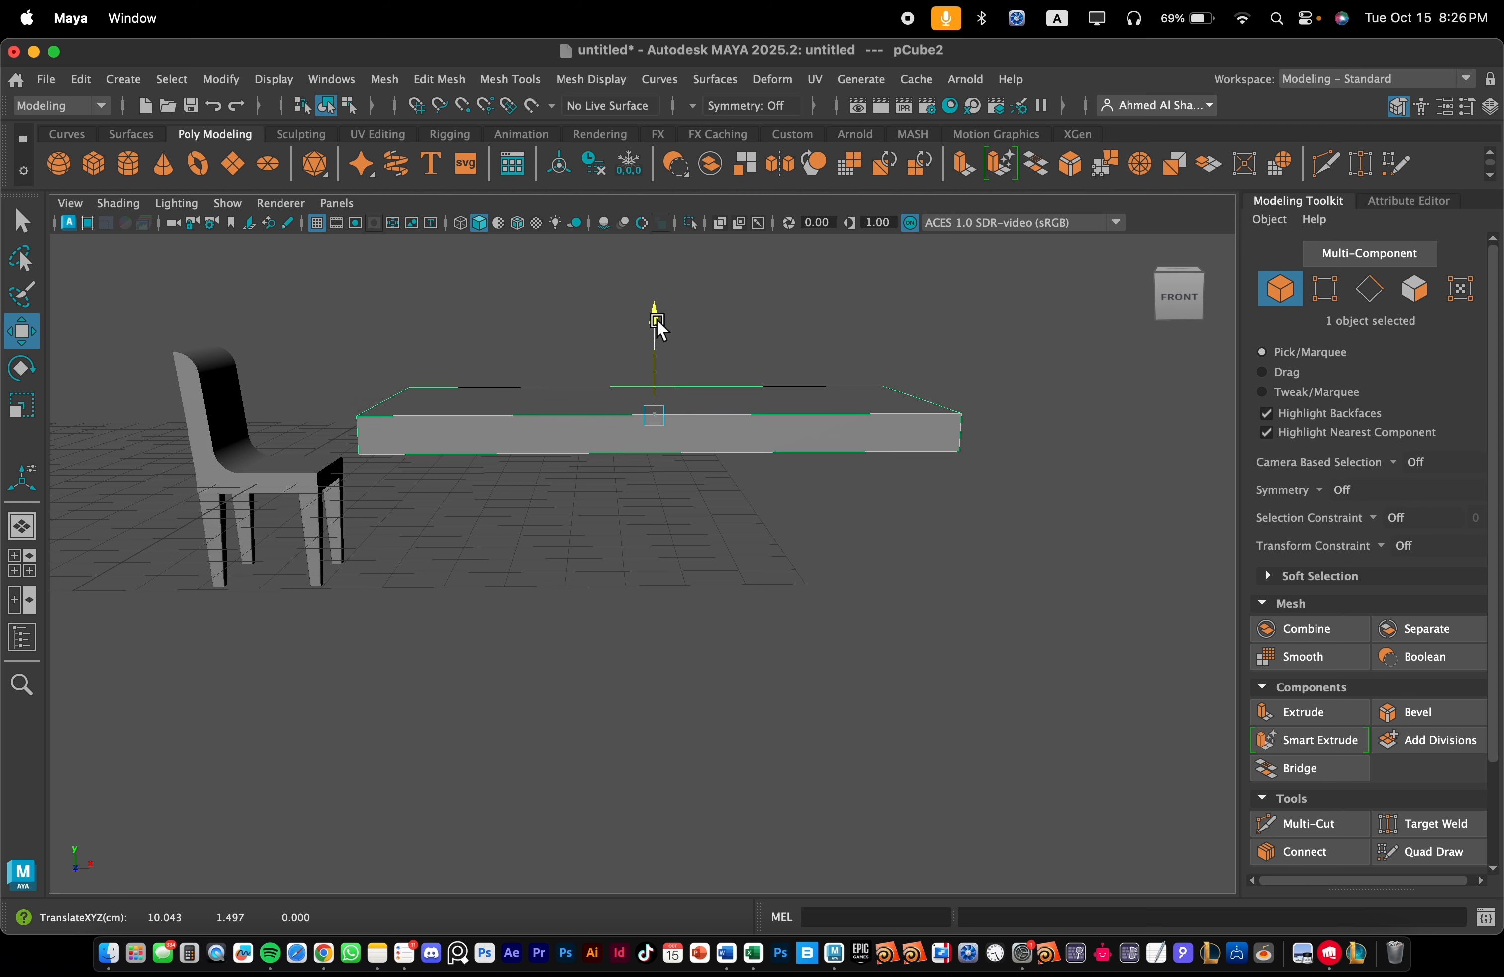
- Cut four edge loops into the tabletop with Multi-Cut, one close to each side, to form small corner squares
left_click_drag(658, 325, 768, 378, "alt")
key("r")
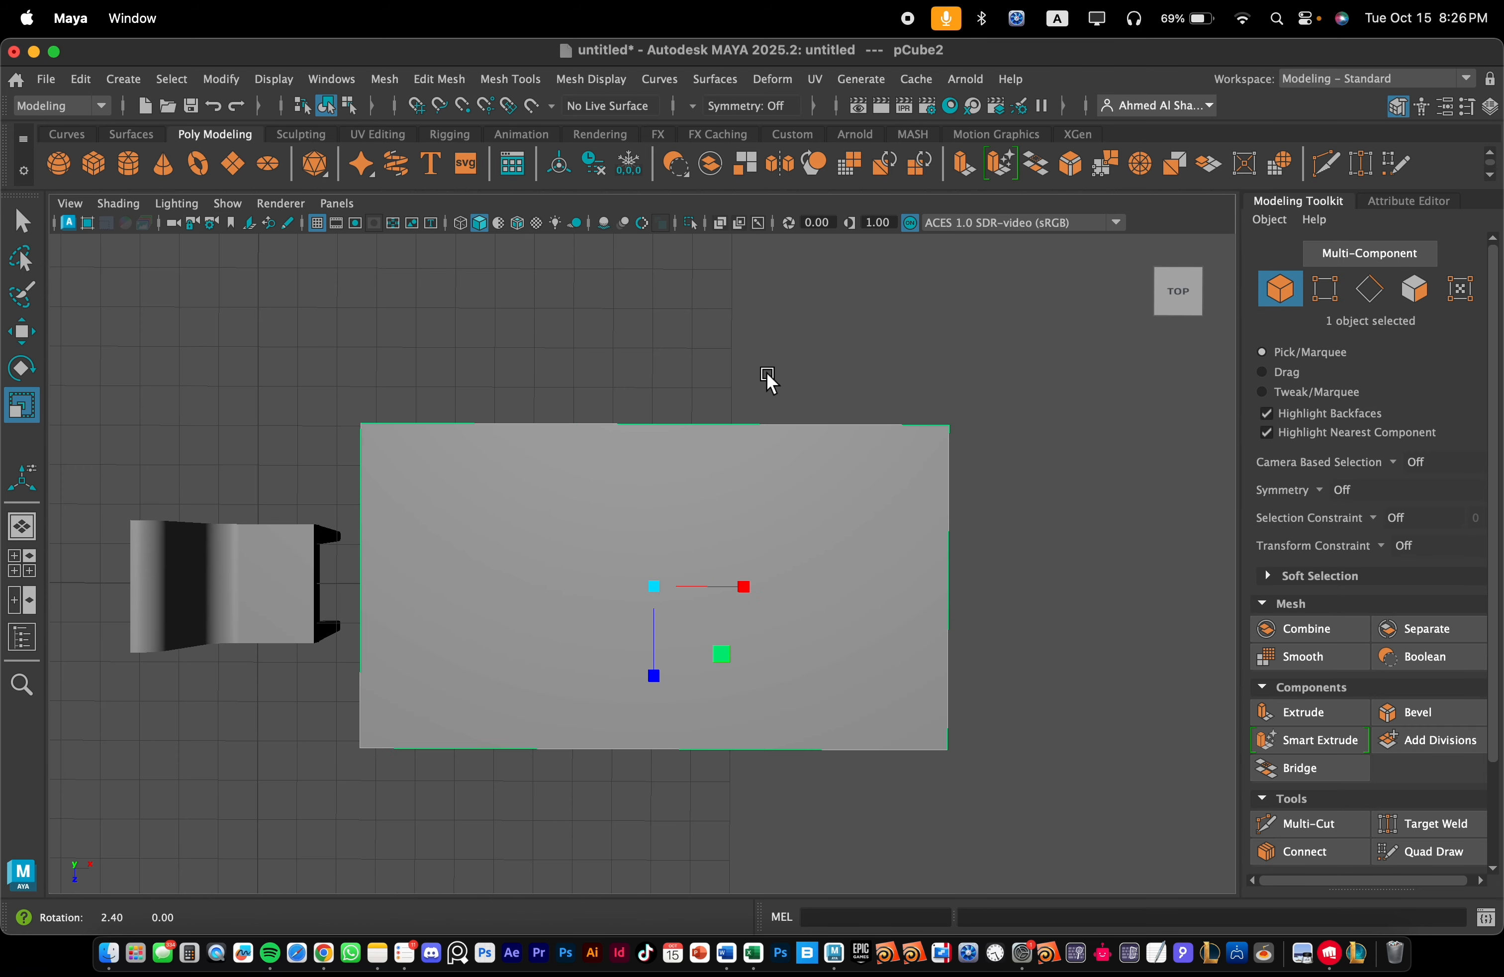
left_click(1292, 825)
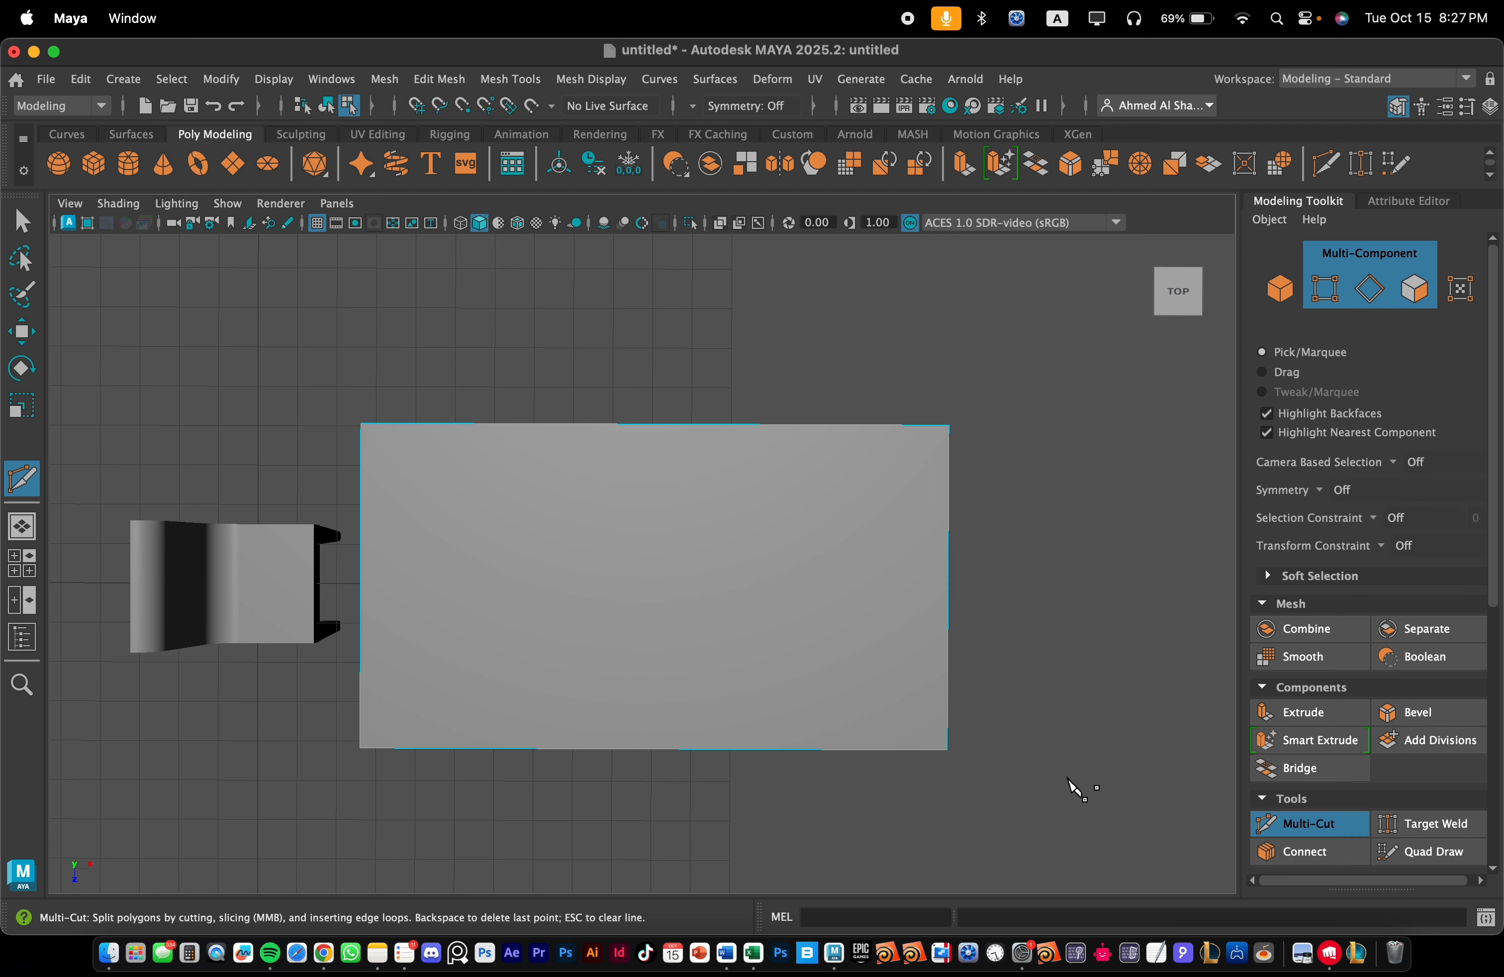
left_click(903, 720, "ctrl")
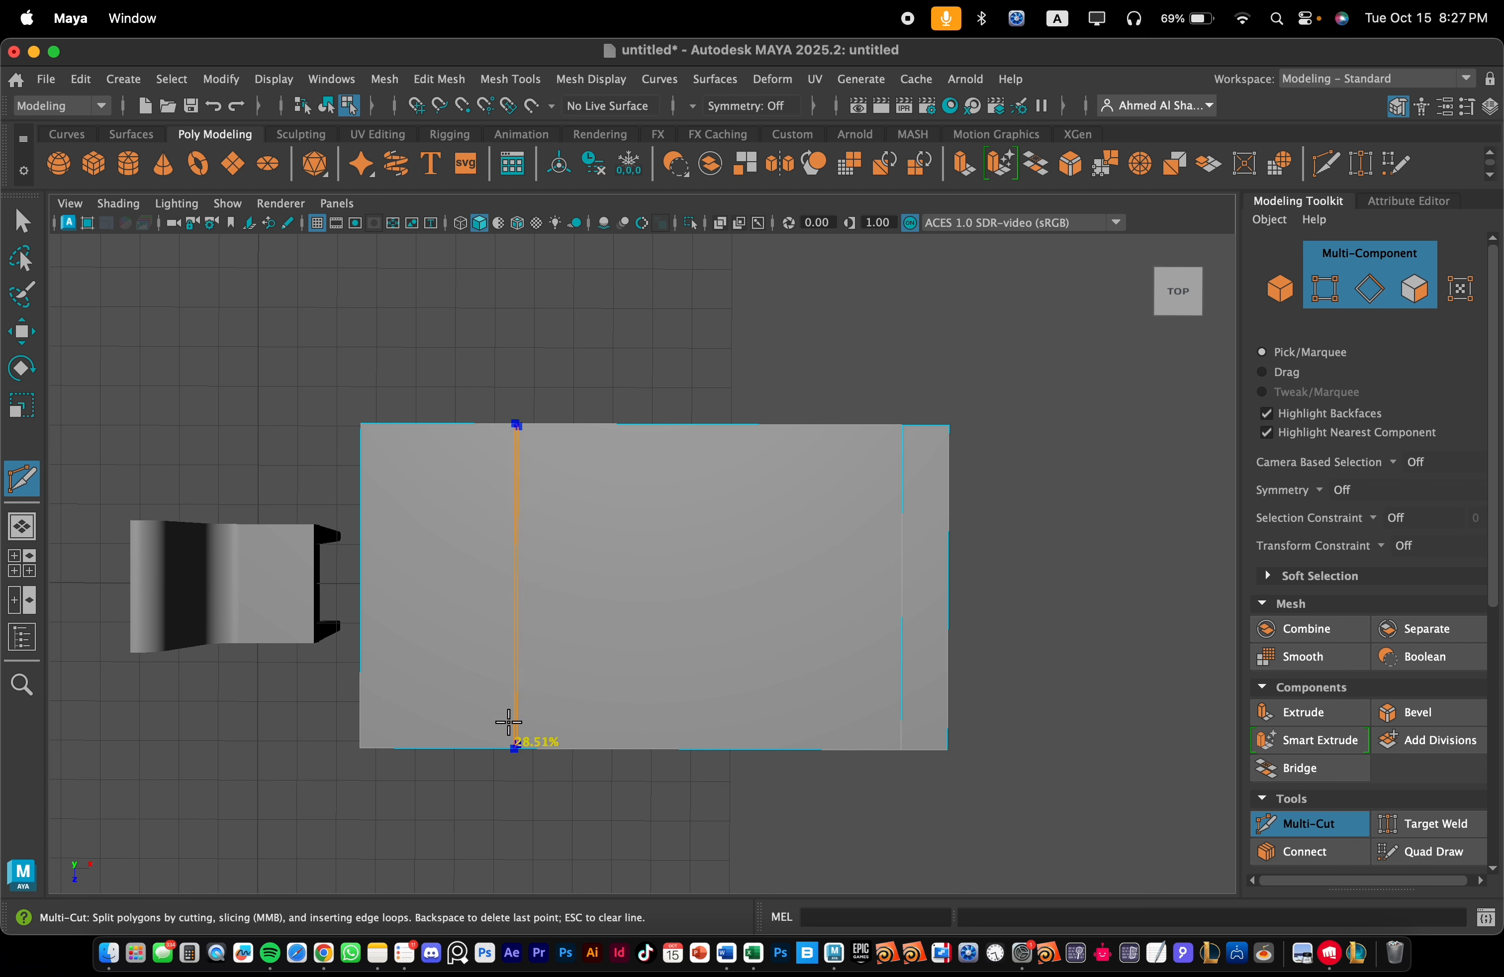
left_click(409, 723, "ctrl")
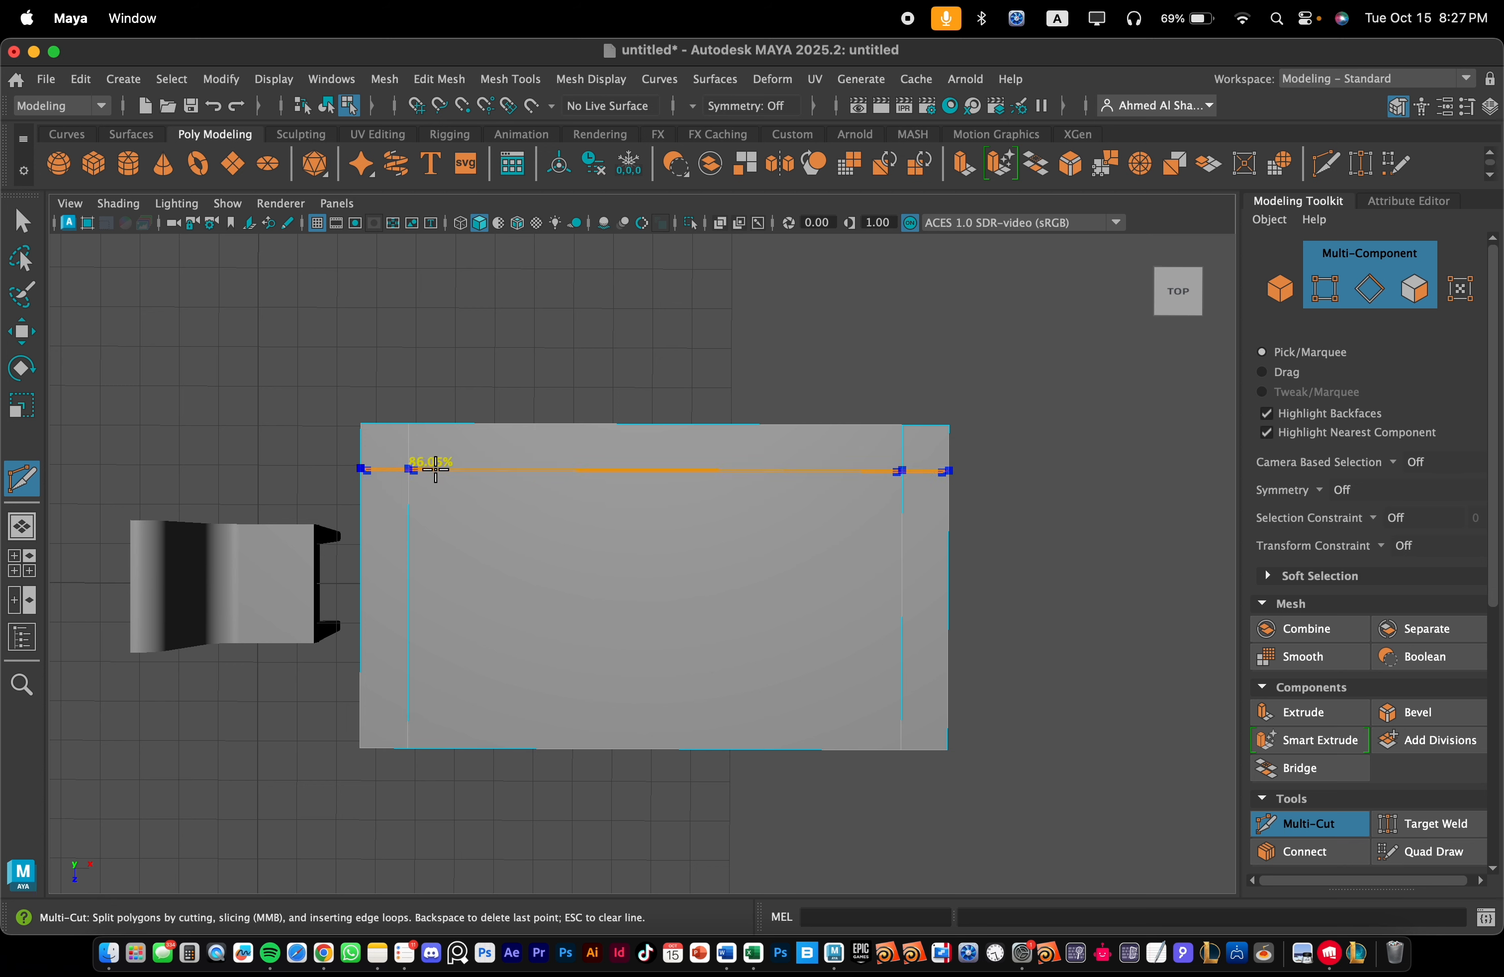
left_click(434, 469, "ctrl")
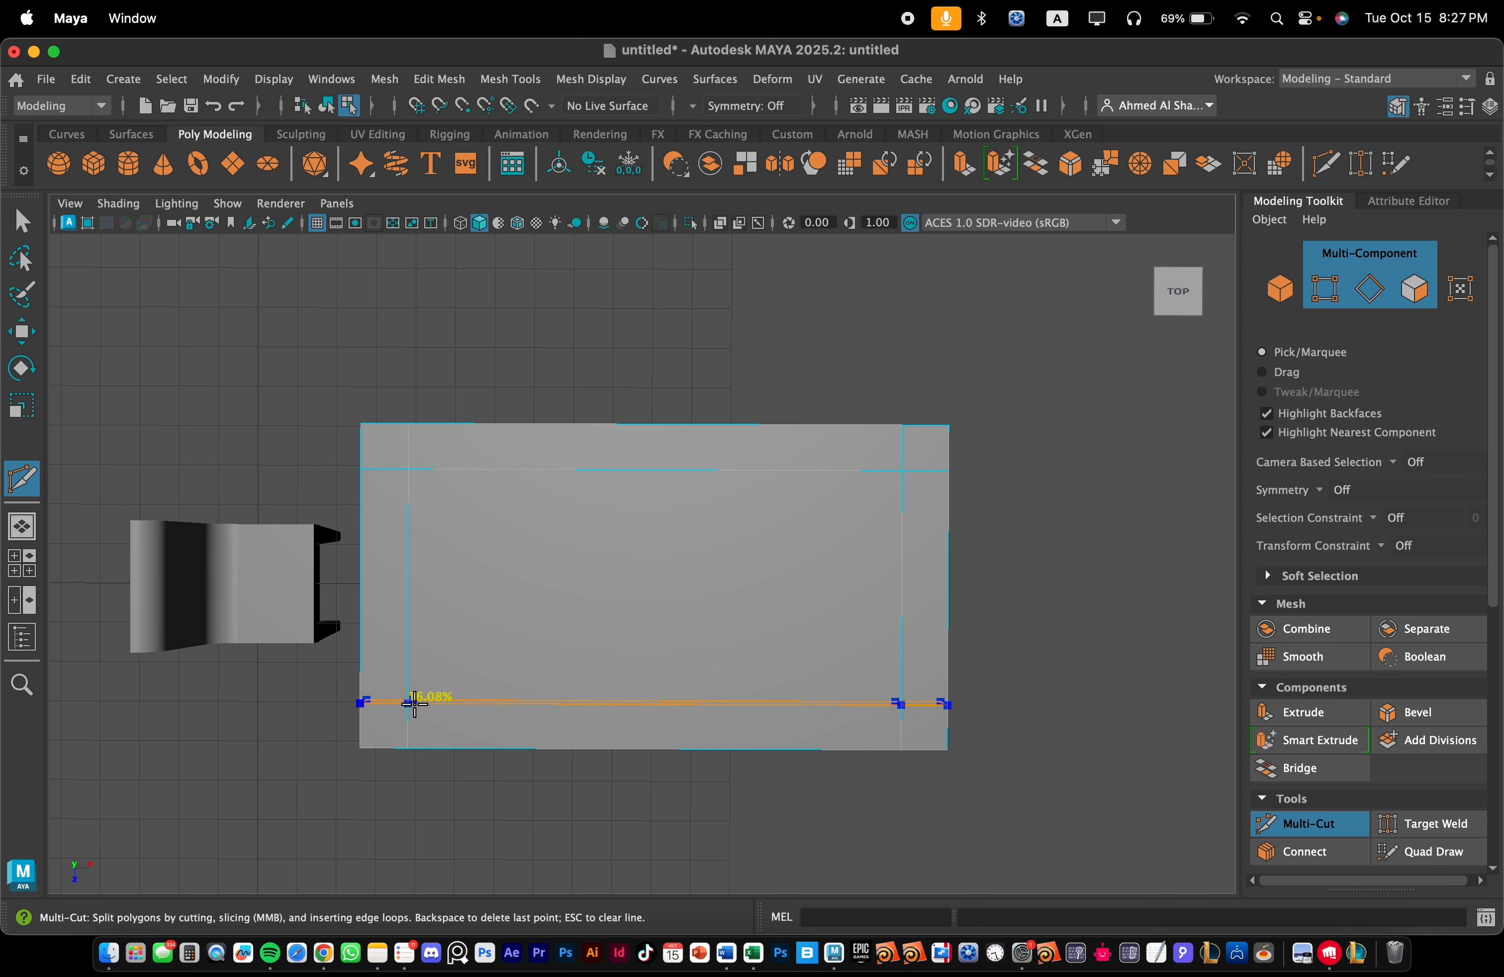
left_click(413, 703, "ctrl")
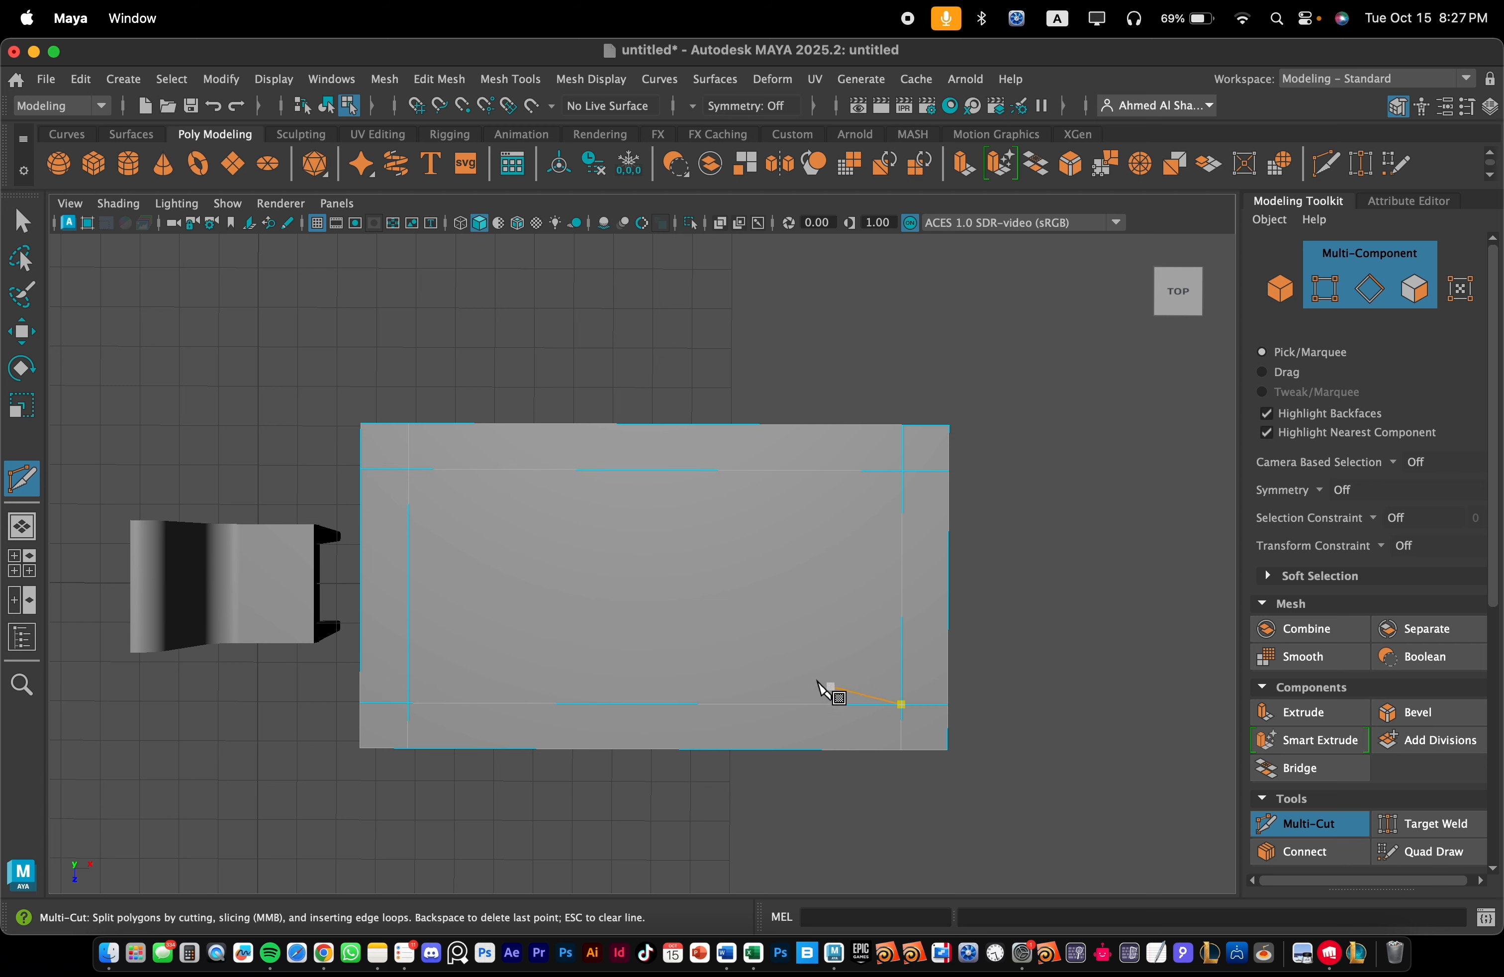
- Extrude the four corner faces on the tabletop's underside downward by about 3.895 to form the table legs
left_click_drag(688, 647, 678, 614, "alt")
left_click_drag(689, 542, 702, 585, "alt")
right_click_drag(646, 350, 652, 389)
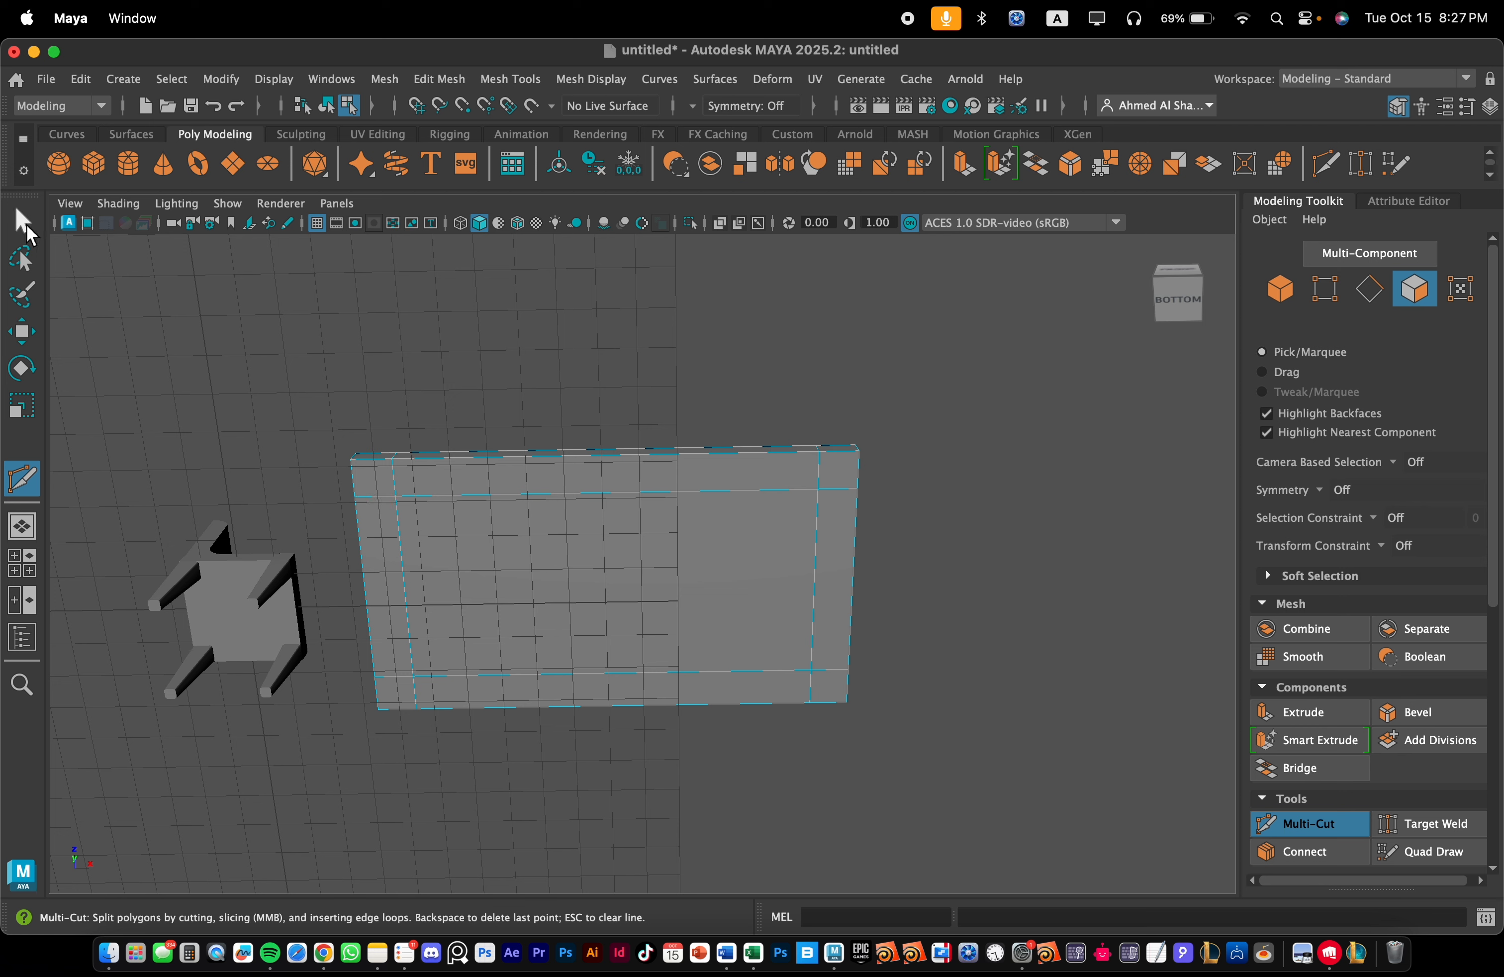
left_click(28, 229)
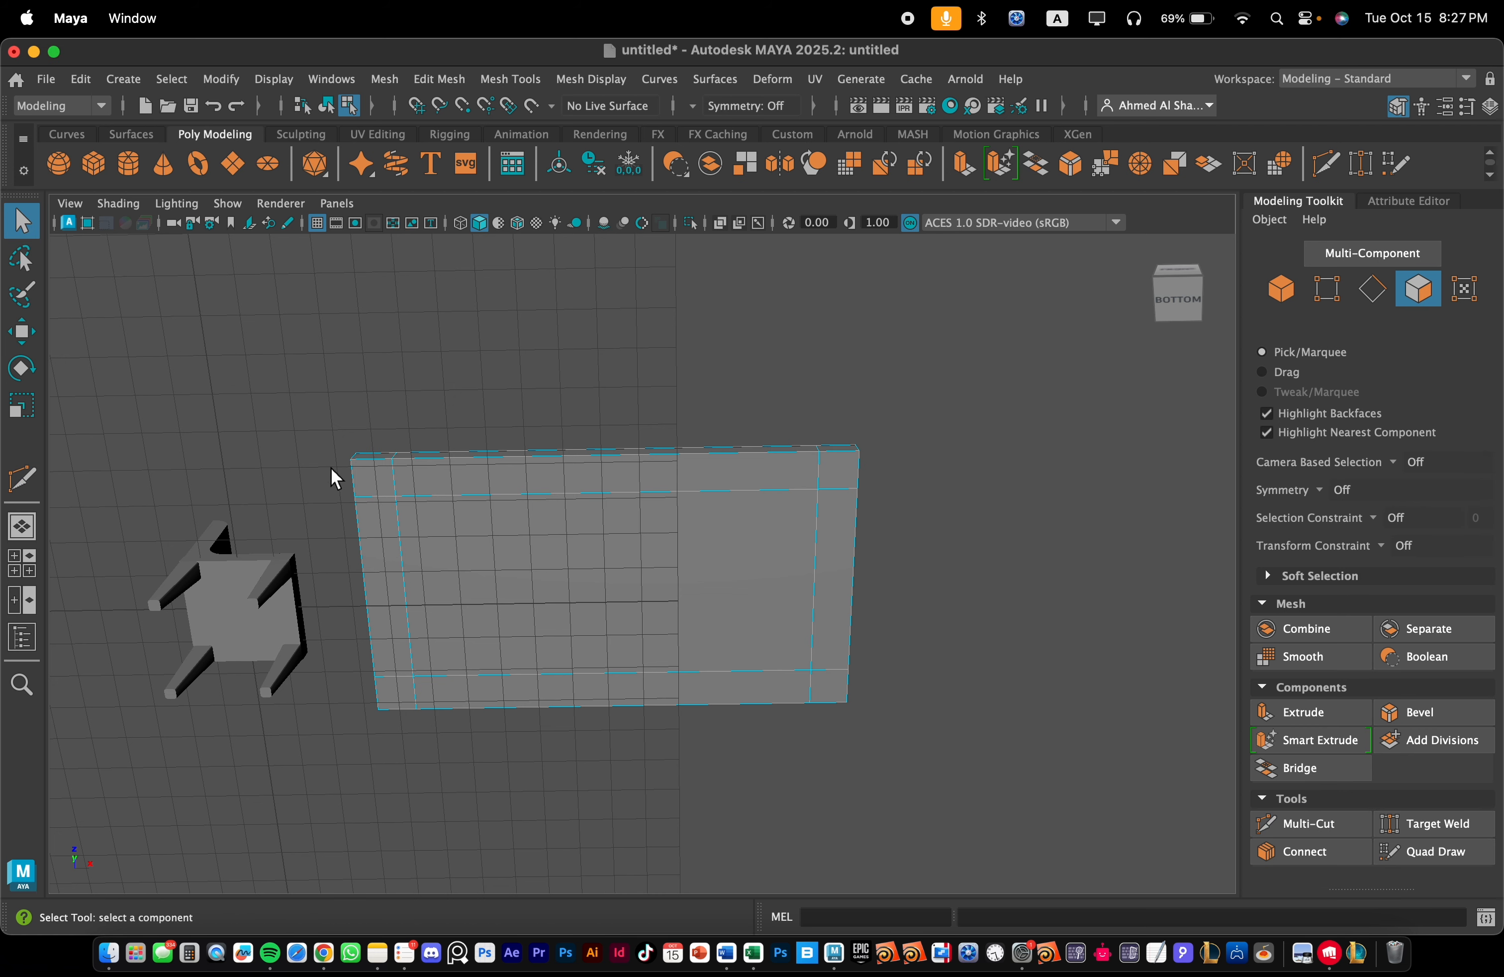
left_click(359, 480)
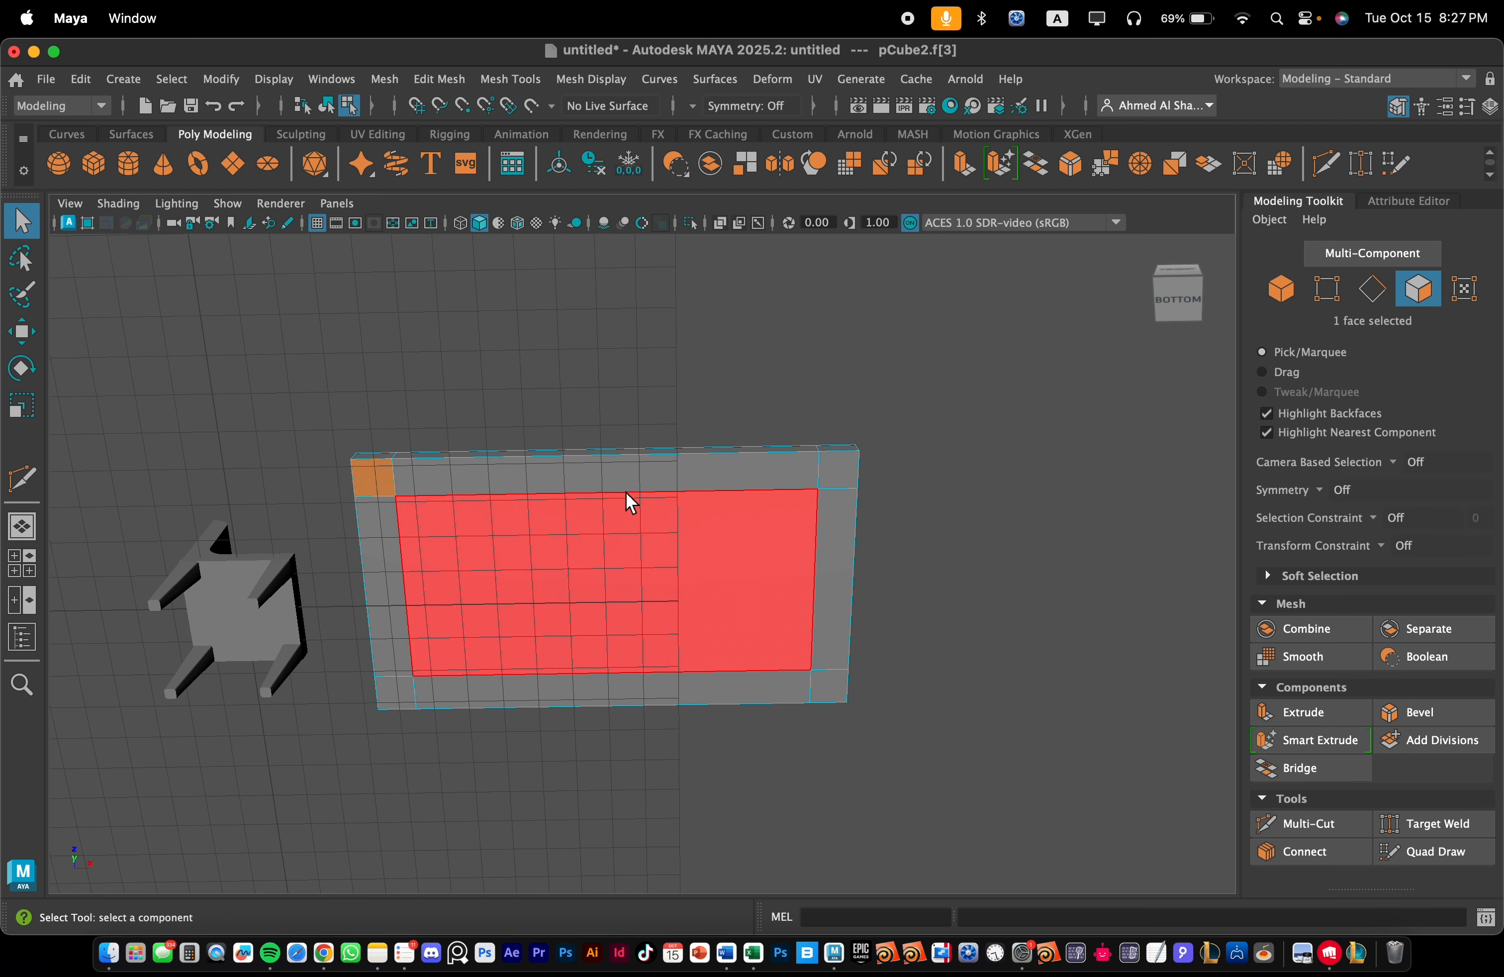
left_click(826, 477, "shift")
left_click(835, 693, "shift")
left_click(397, 694, "shift")
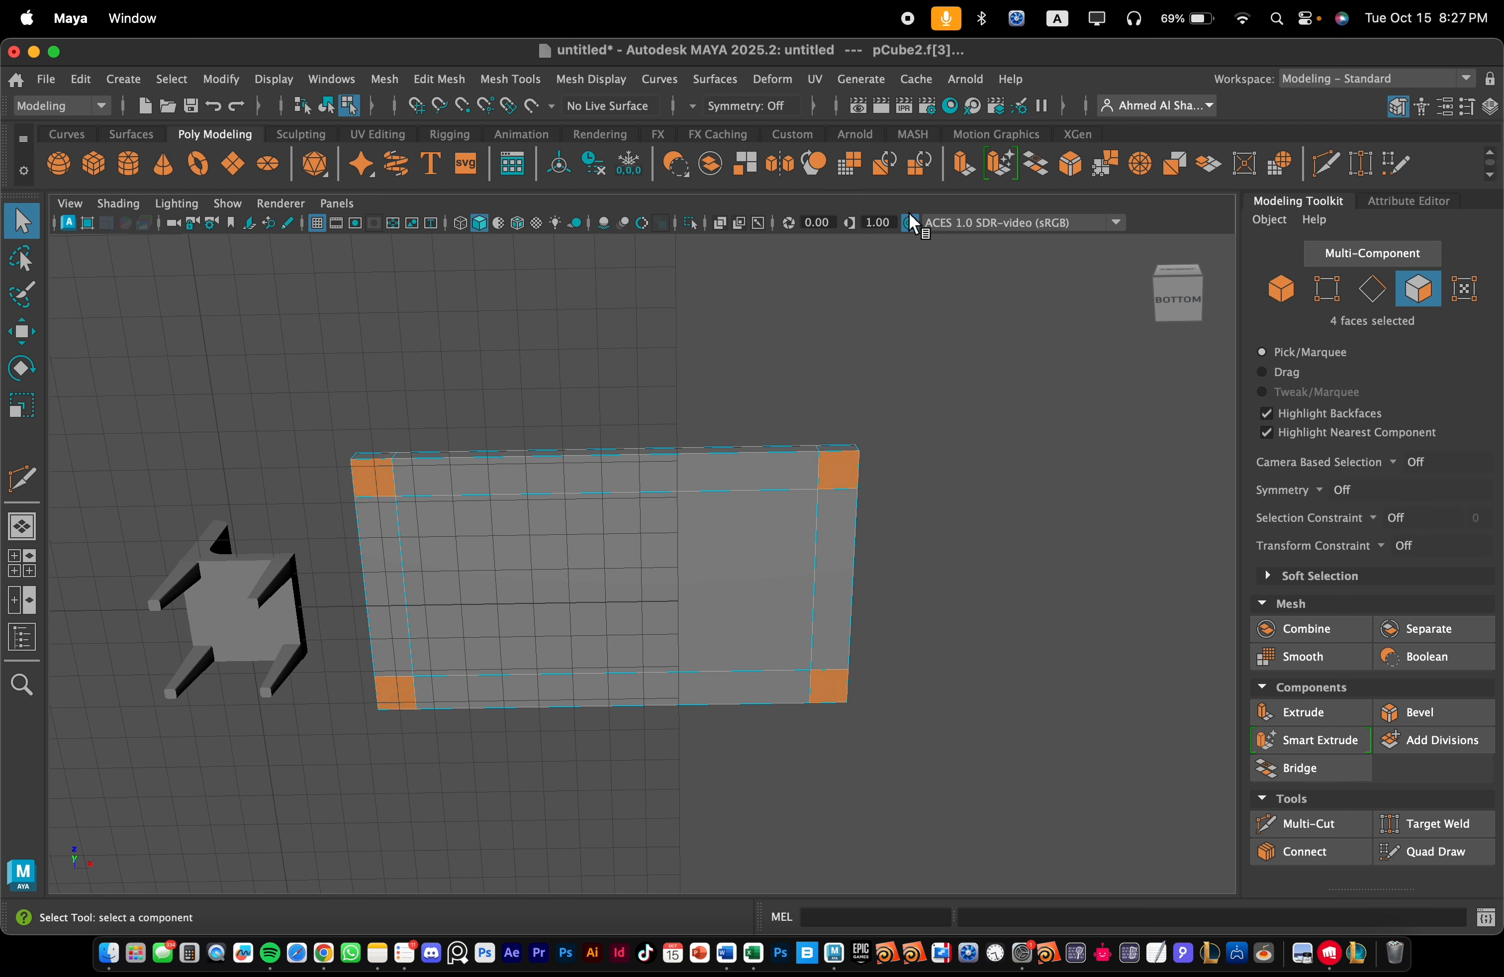
left_click(964, 165)
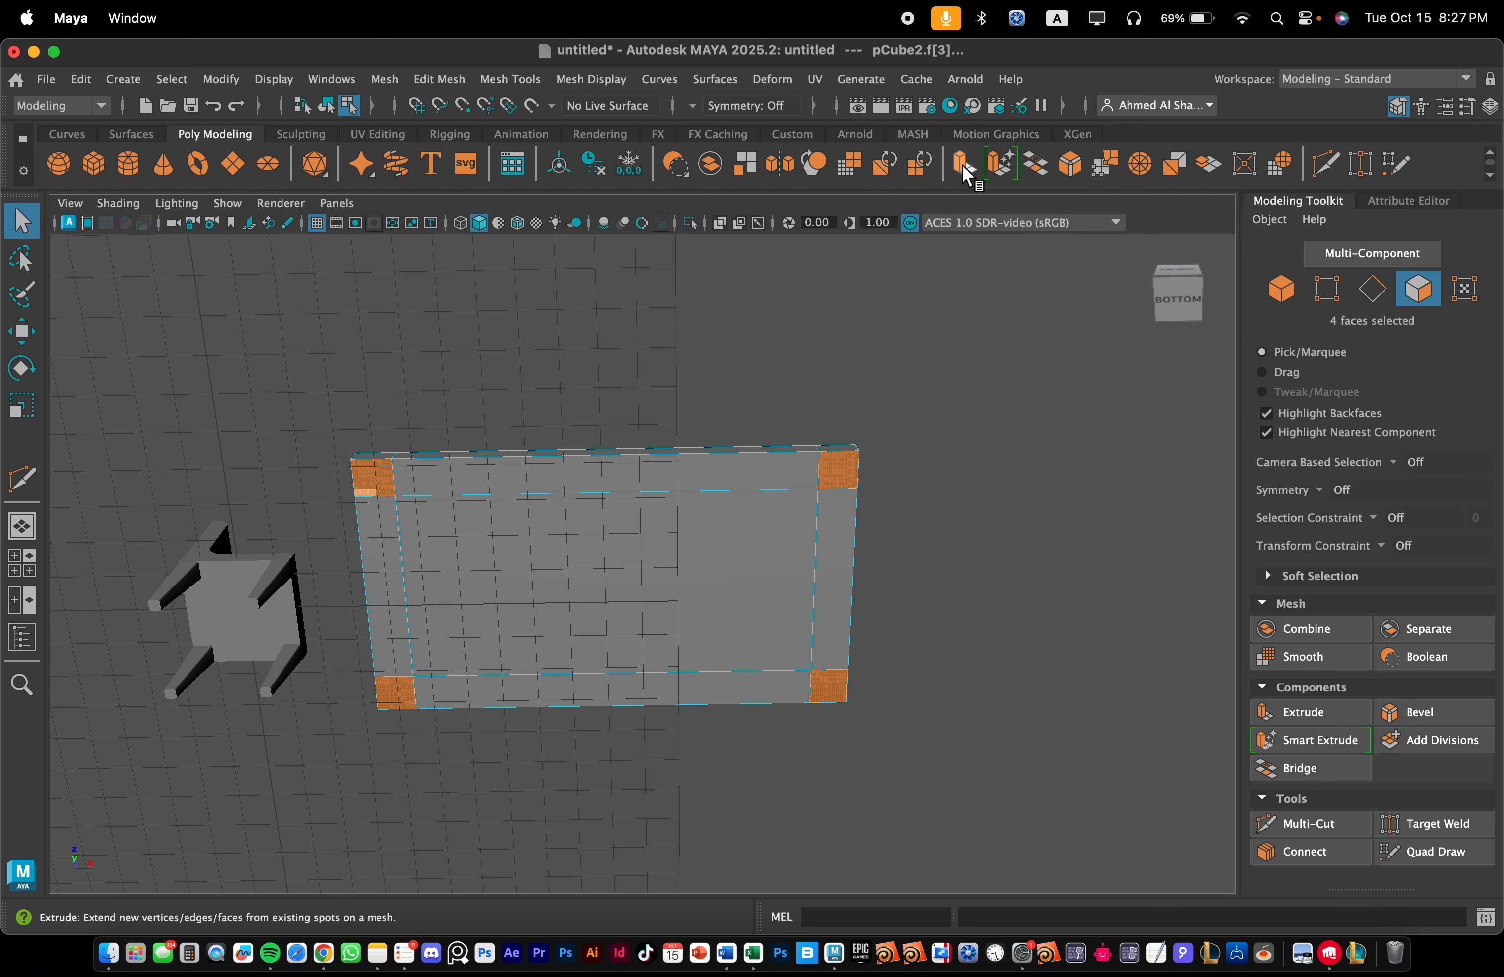
left_click_drag(774, 419, 681, 409, "alt")
left_click_drag(378, 485, 410, 654)
left_click_drag(591, 624, 217, 641, "alt")
left_click_drag(491, 659, 836, 638, "alt")
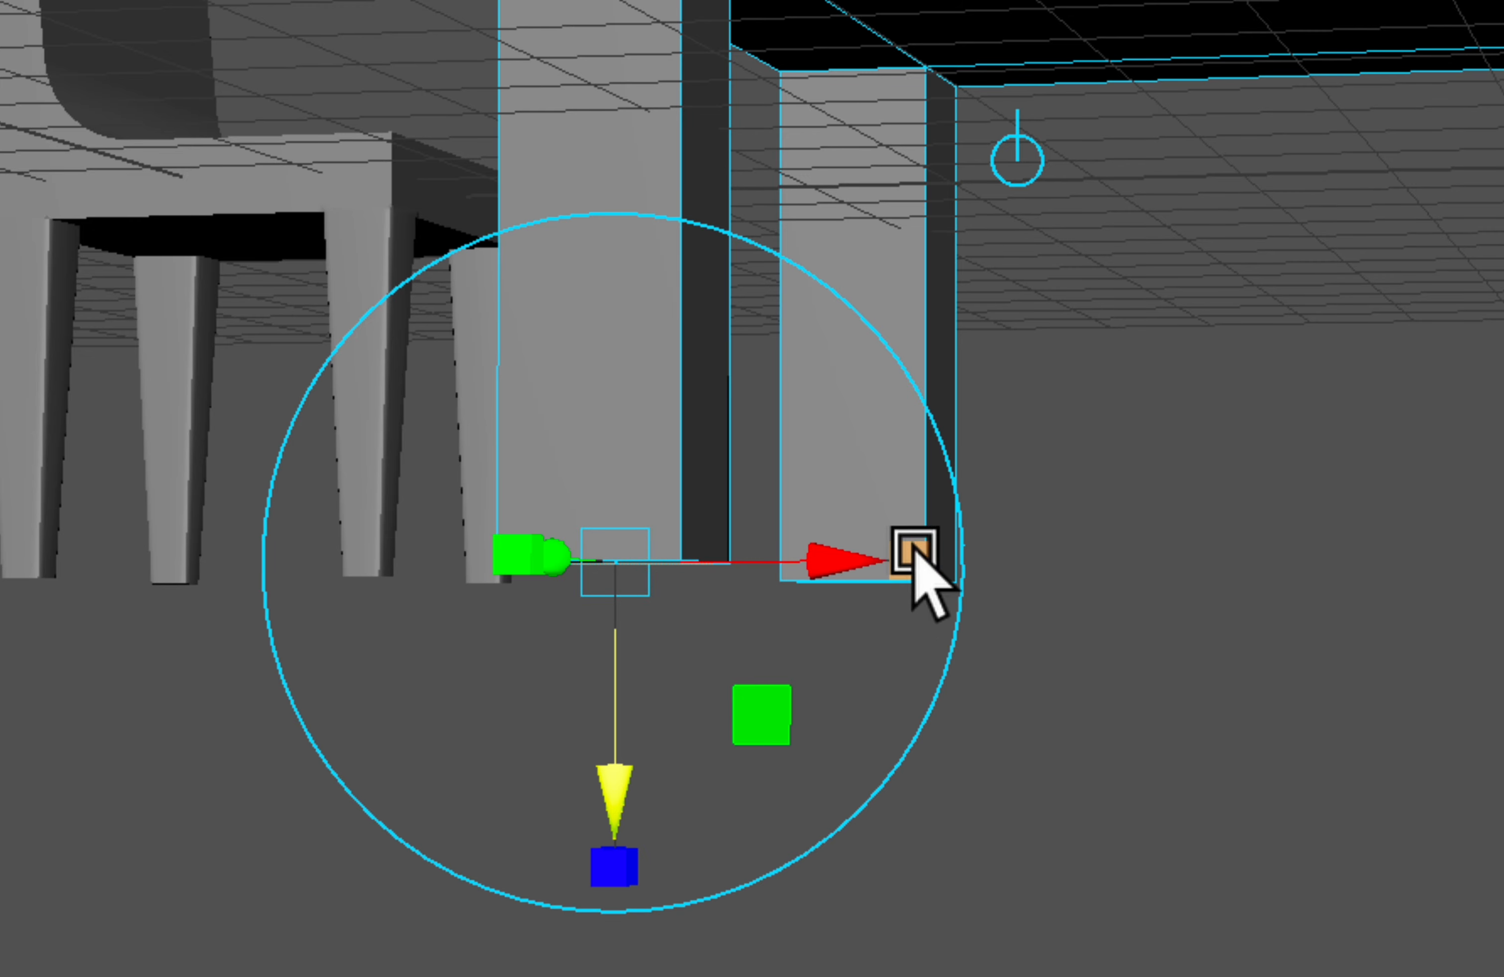
- Taper the four table legs by scaling their bottom faces to about 0.4
left_click(912, 558)
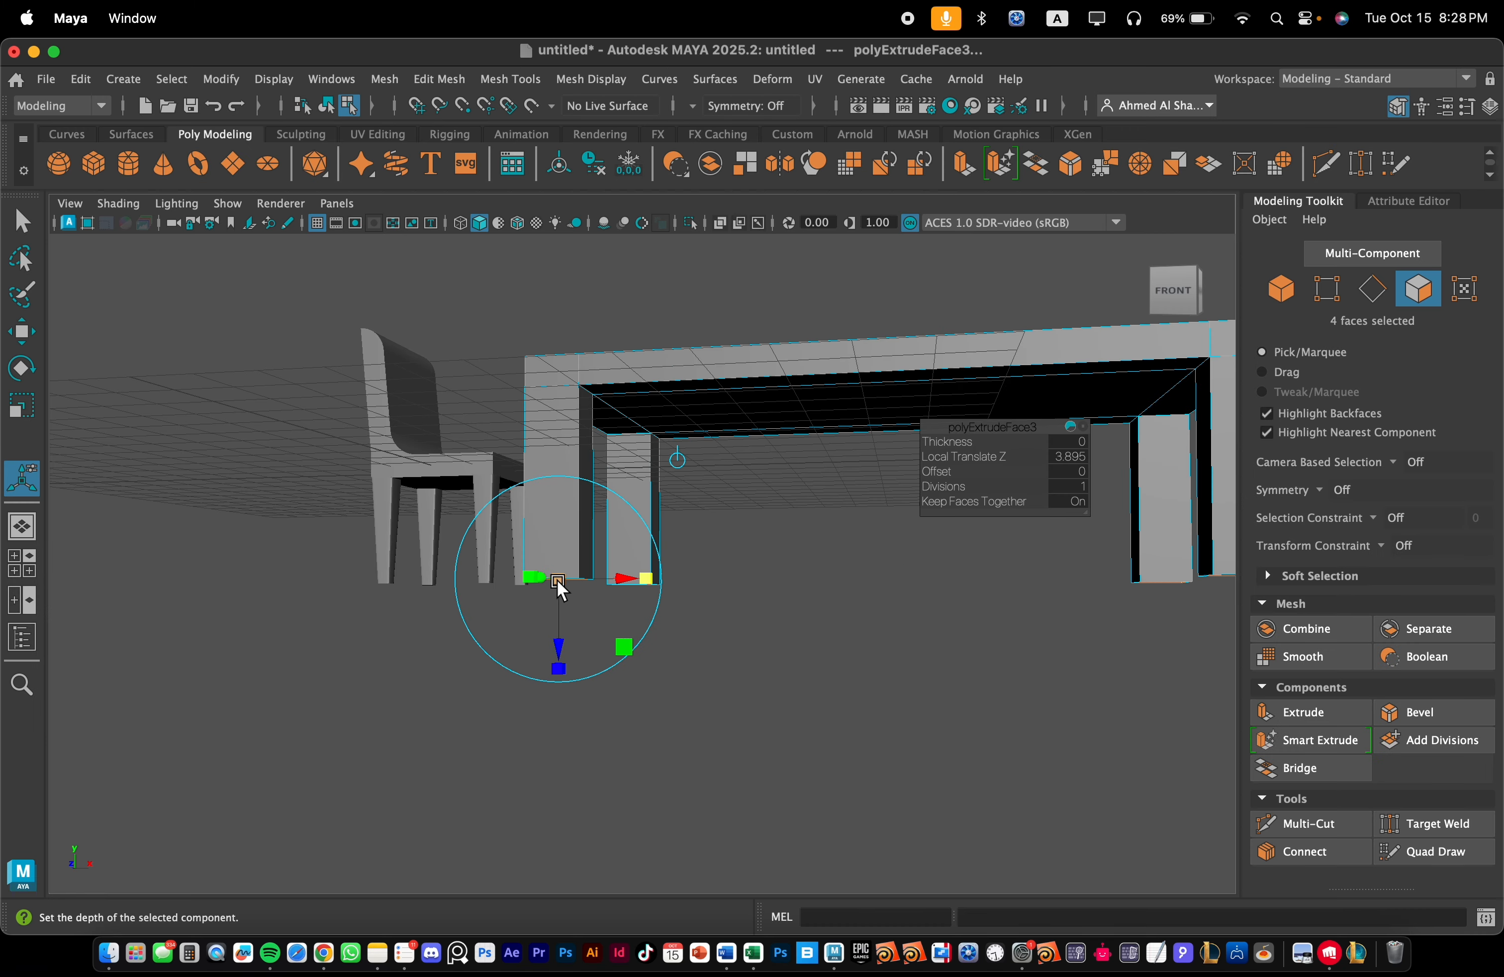
left_click_drag(558, 582, 540, 617)
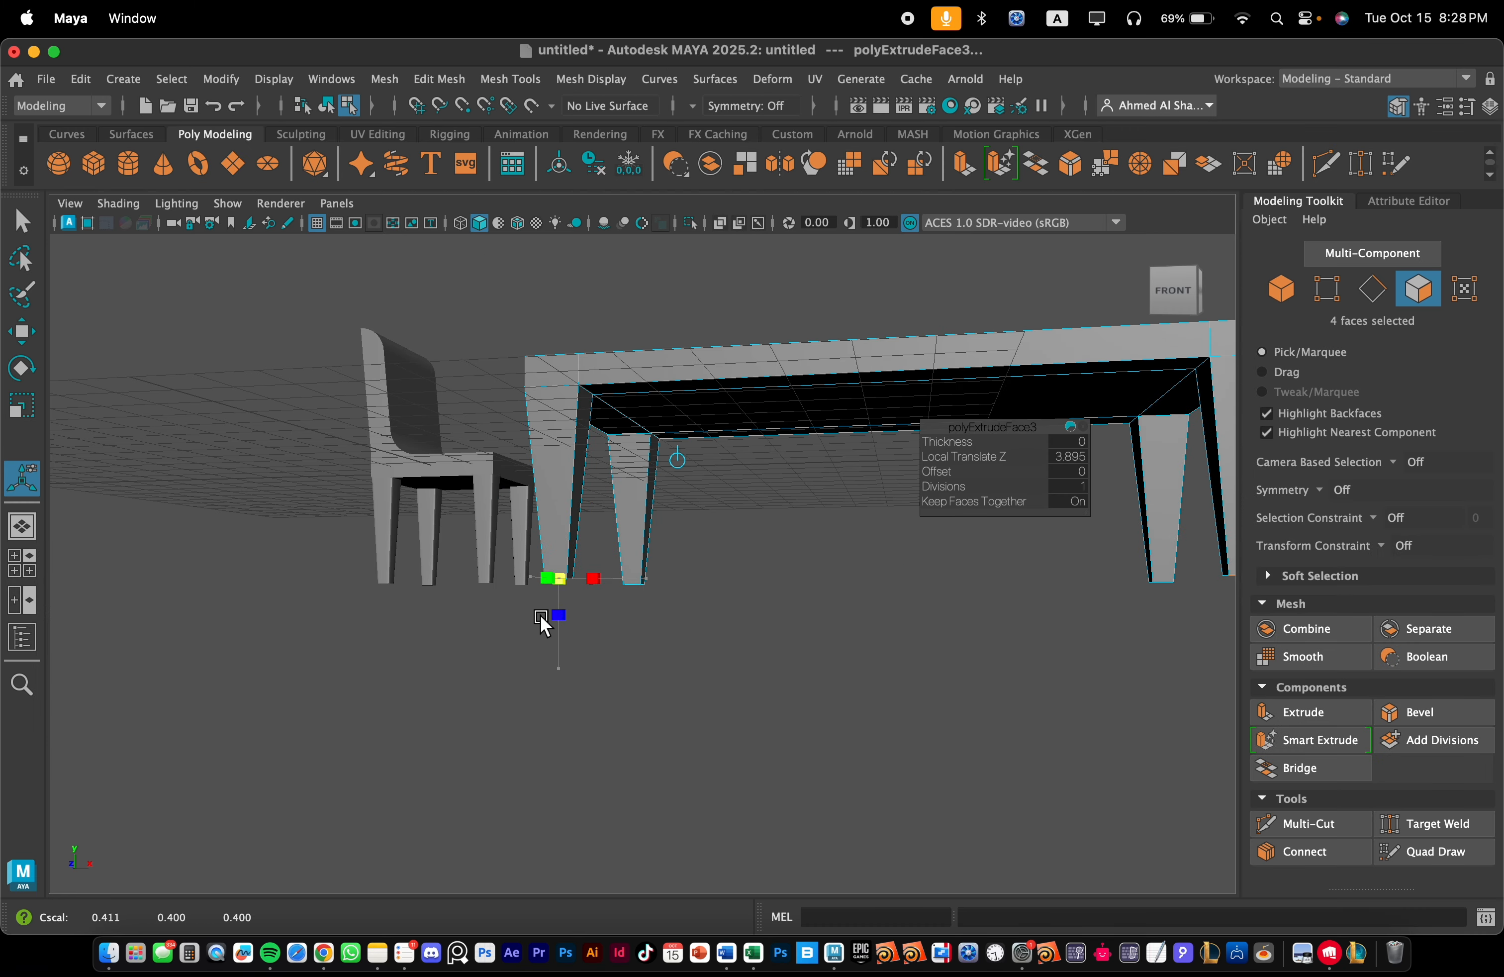
- Extrude the large central face of the table's underside upward to hollow out the slab between the legs
left_click_drag(705, 581, 673, 512, "alt")
left_click(674, 510)
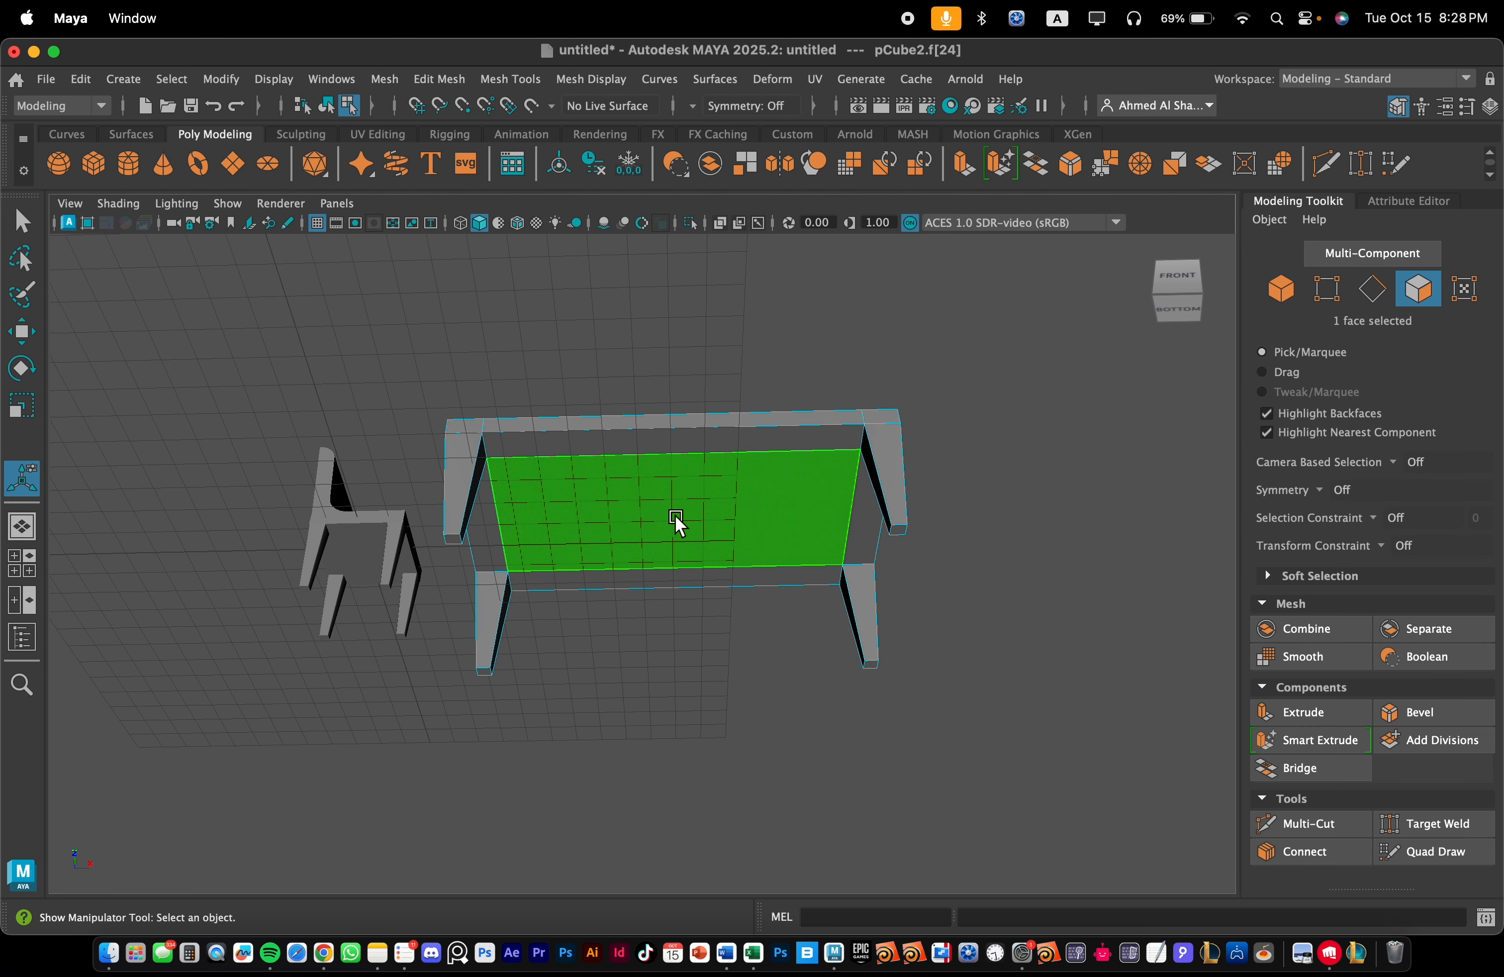
left_click(972, 170)
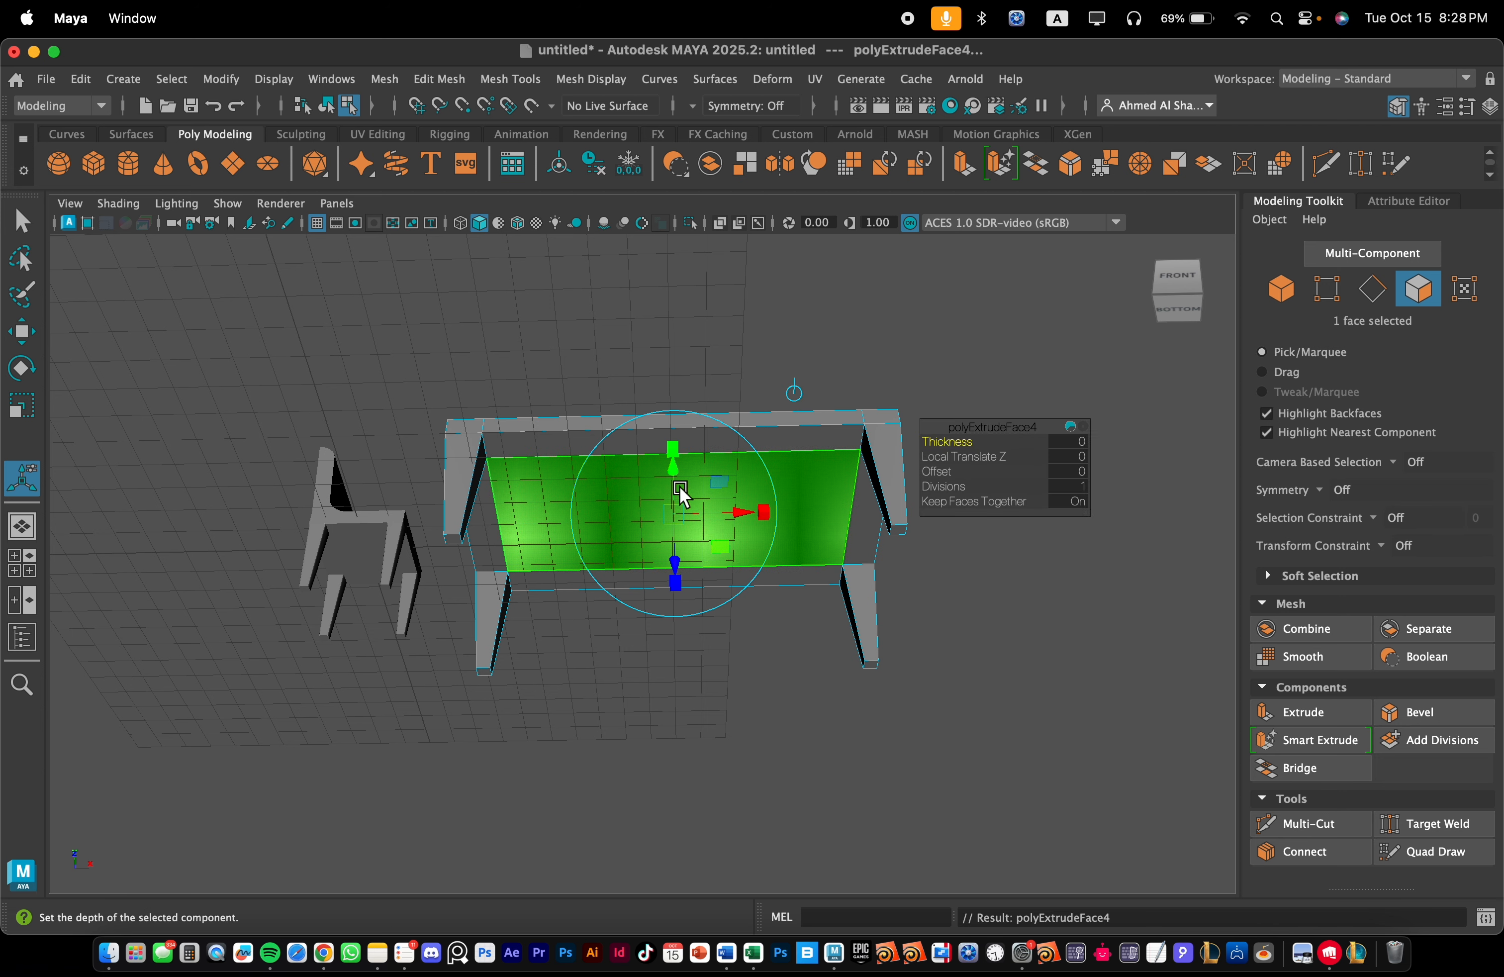
left_click_drag(678, 578, 721, 544)
- Bevel the lengthwise and upper joint edges of the front-right table leg with a Fraction of 0.523 and 2 Segments
key("F10")
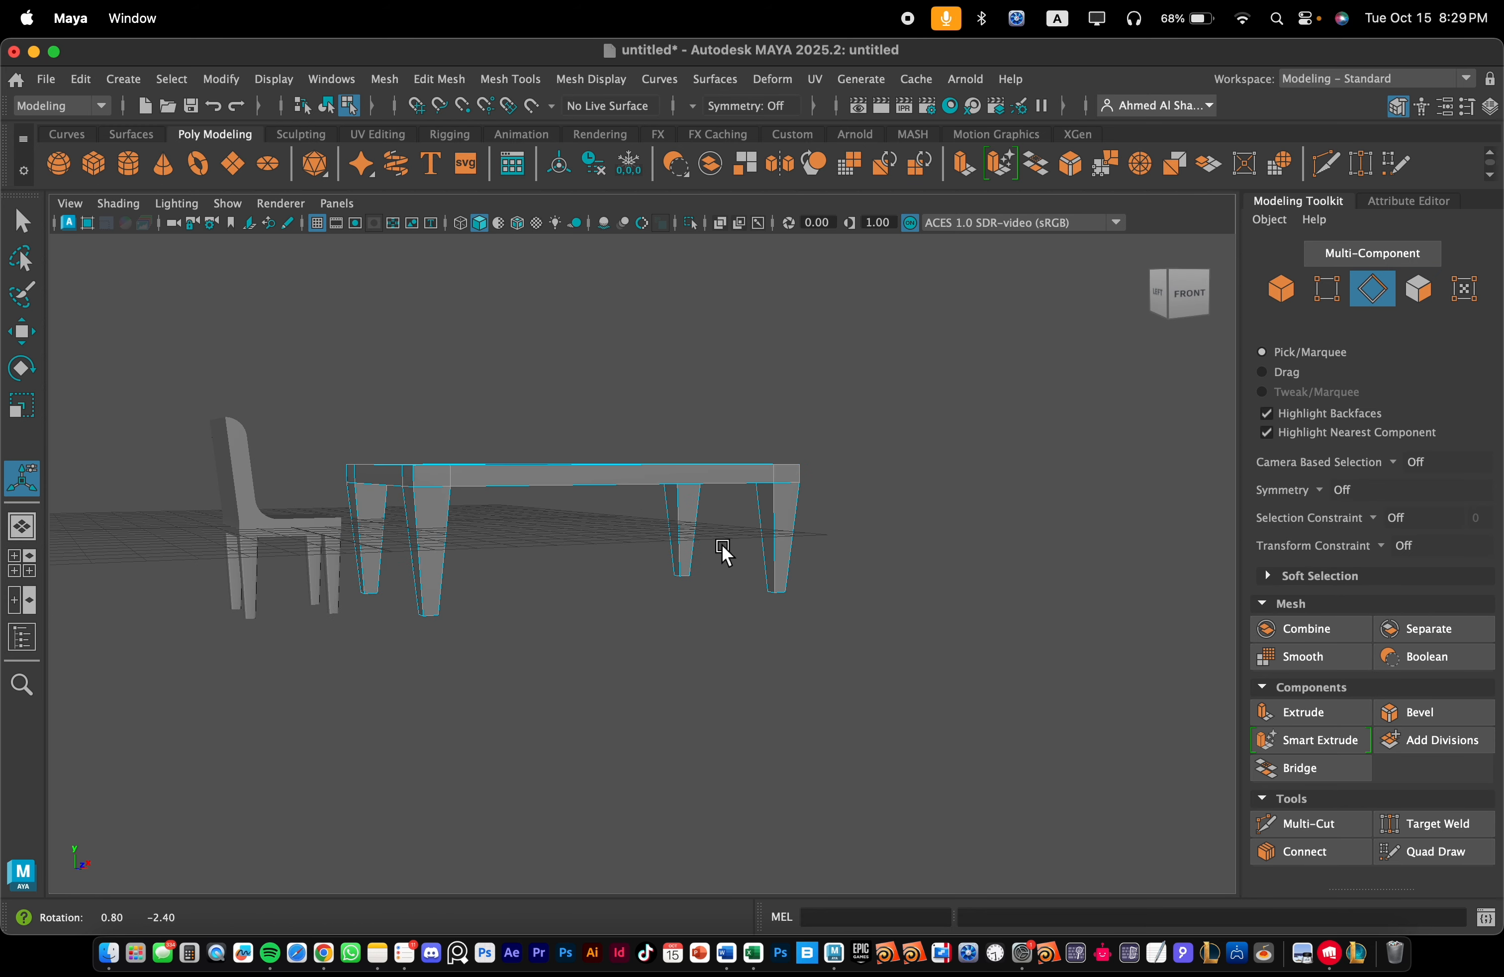
right_click_drag(685, 565, 689, 275)
left_click_drag(806, 536, 718, 502, "alt")
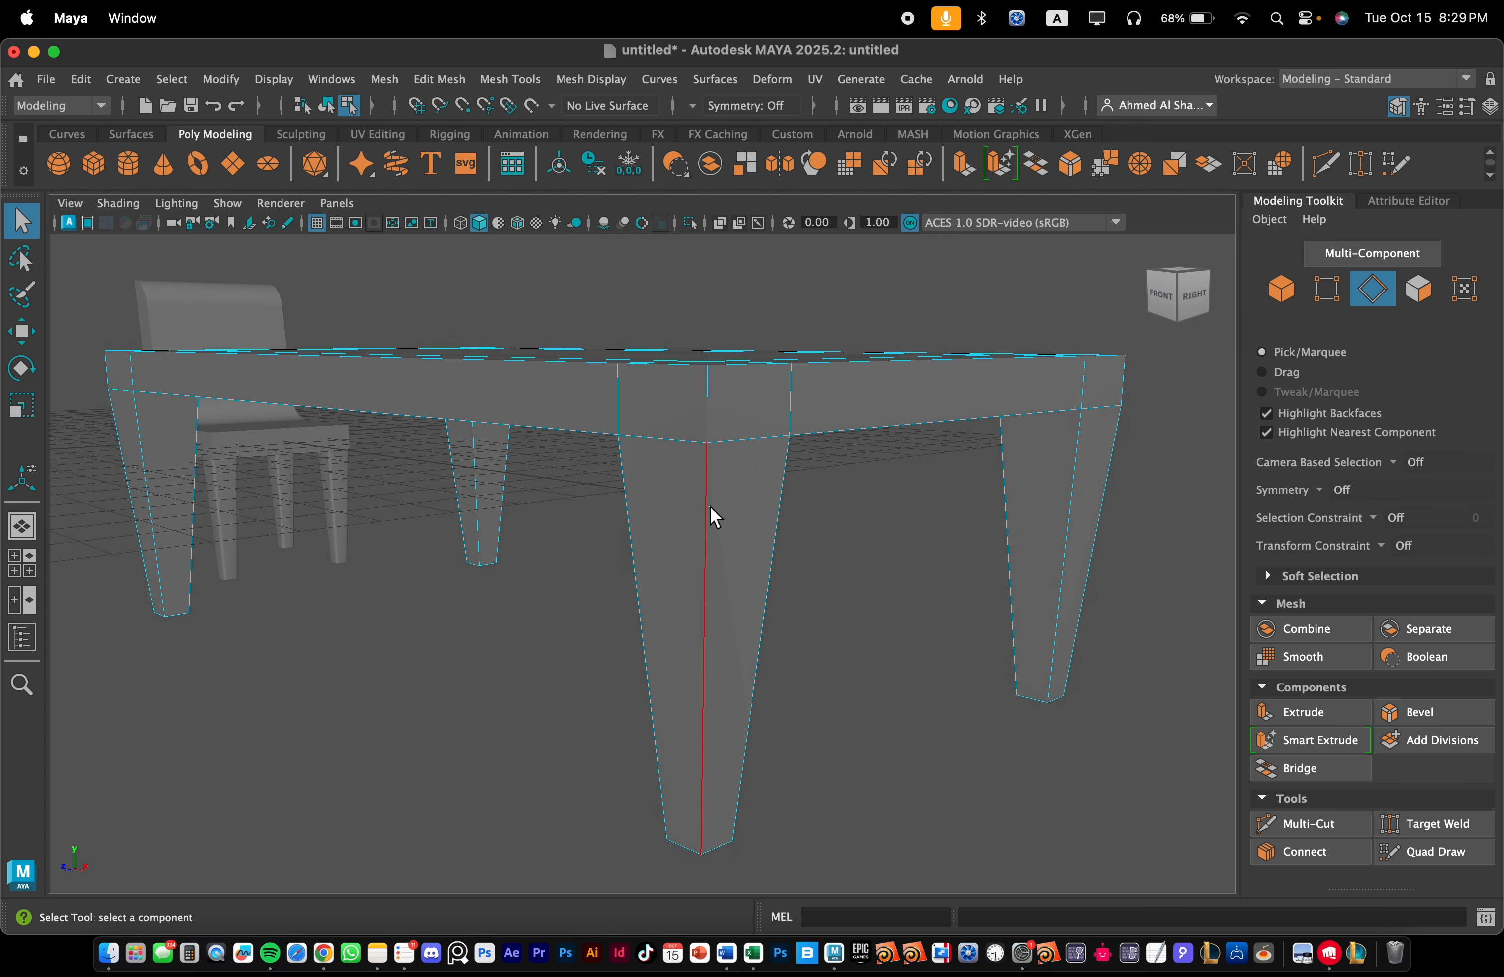
left_click(711, 507)
left_click(709, 417, "shift")
left_click(722, 440, "shift")
left_click(780, 505, "shift")
left_click(634, 530, "shift")
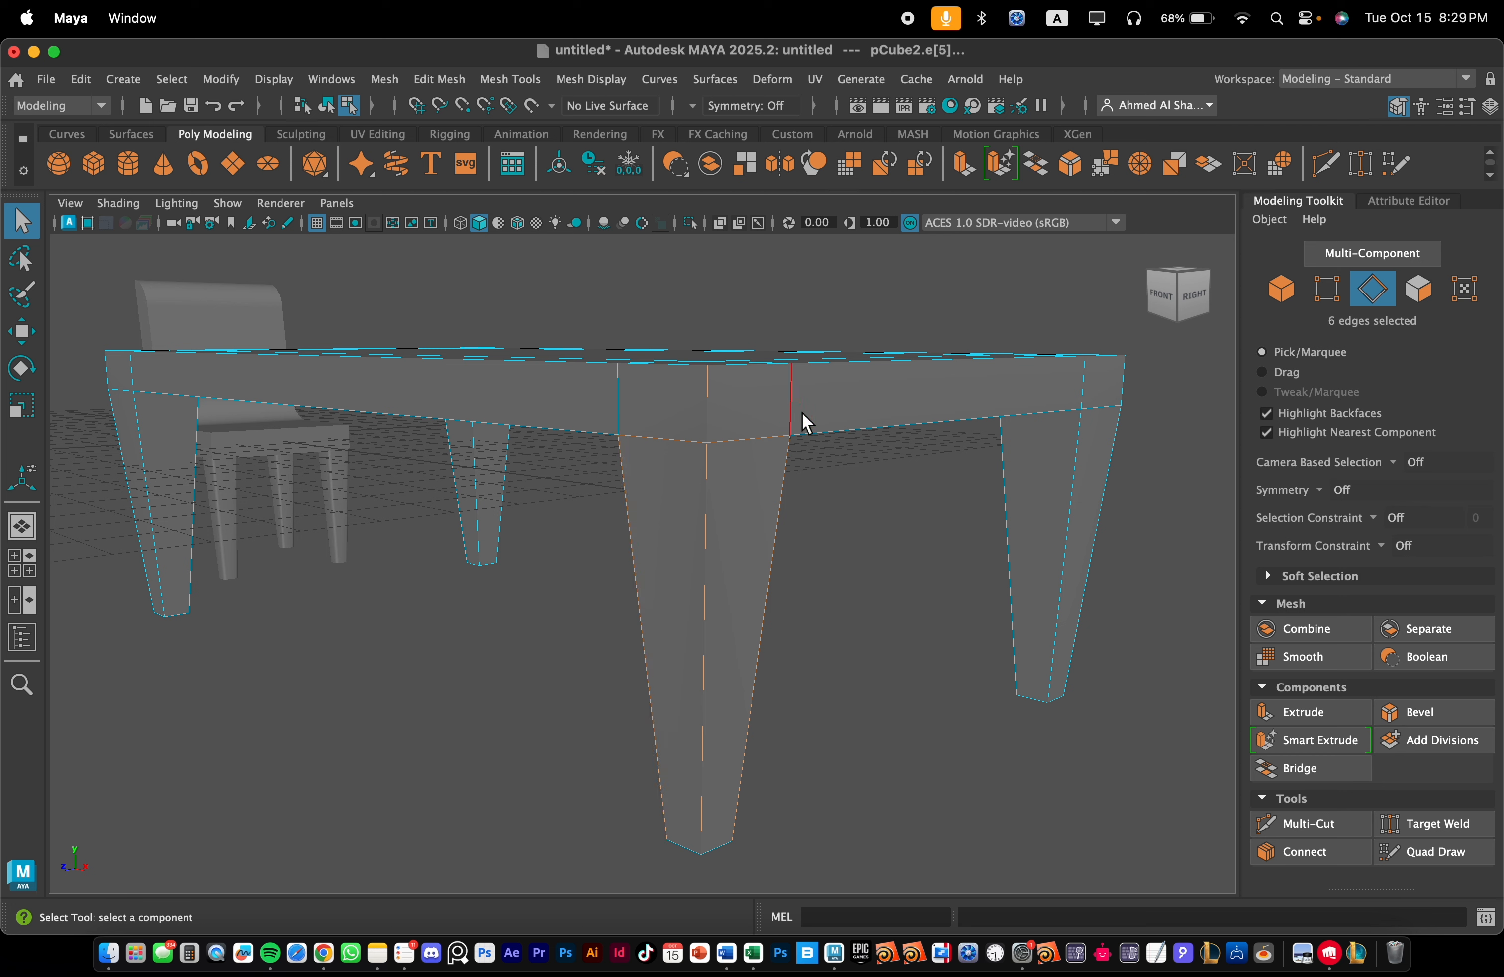
left_click(1076, 173)
left_click_drag(943, 445, 941, 442)
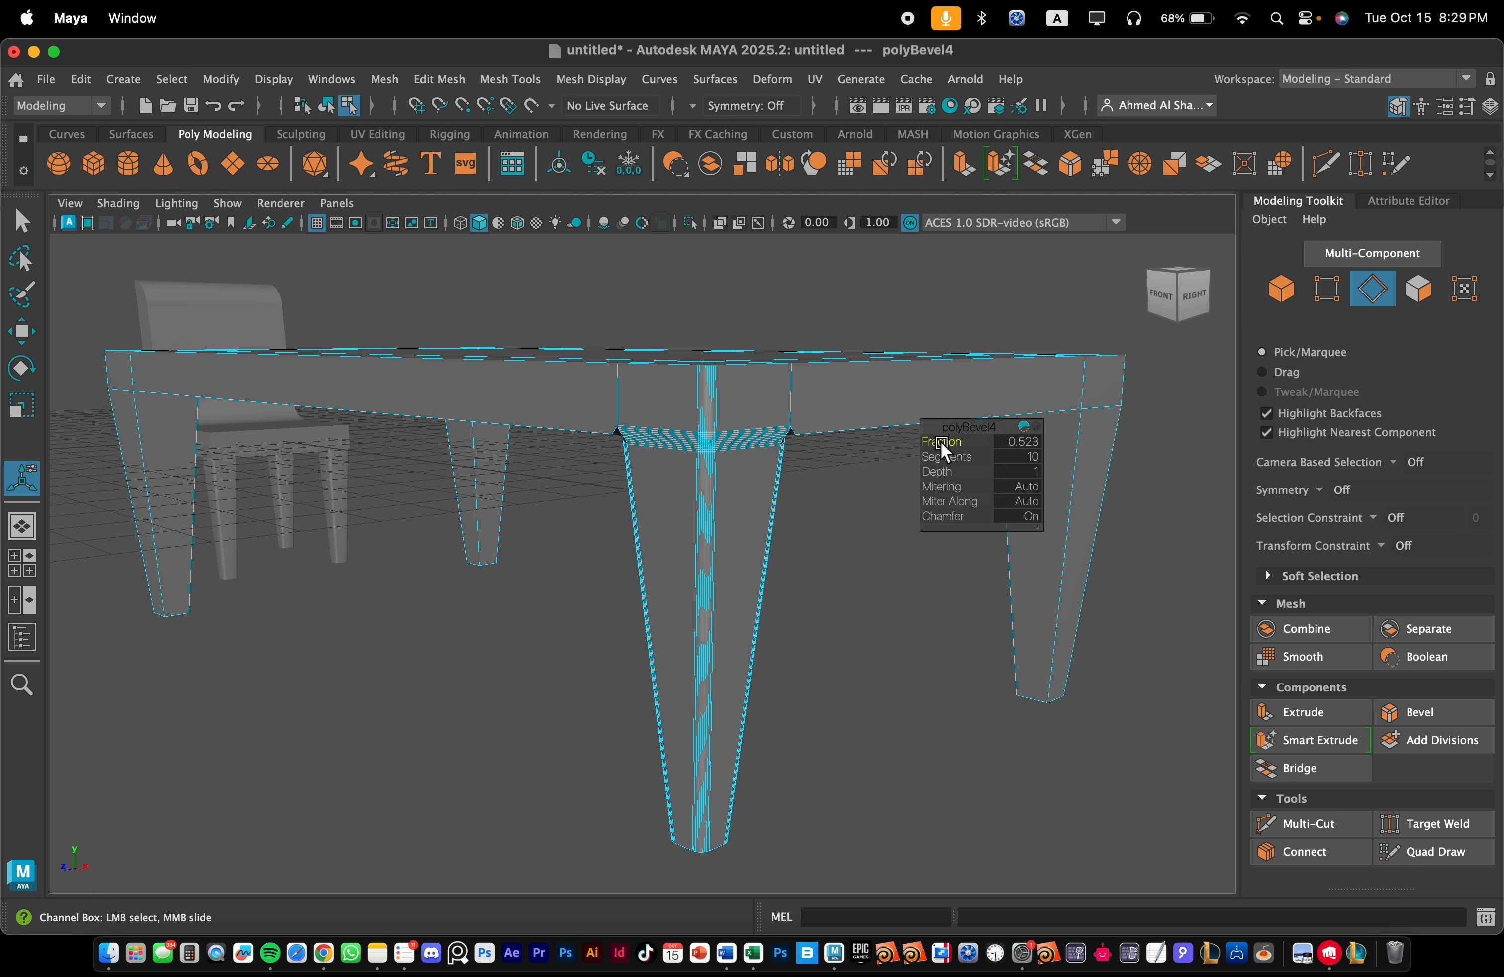
left_click(1014, 457)
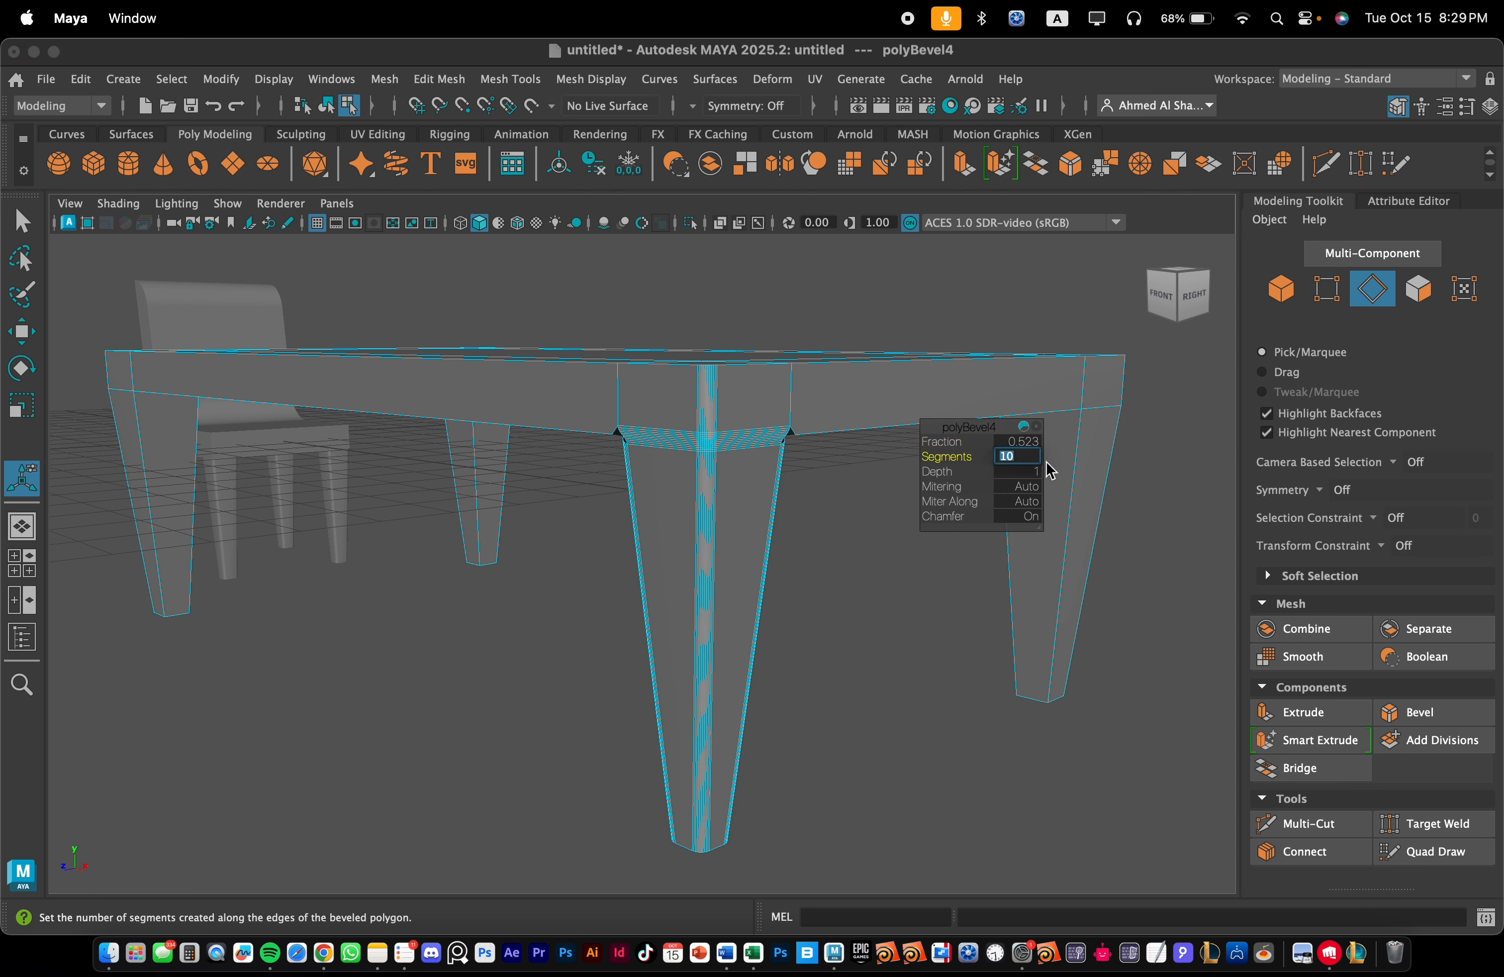
key("Return")
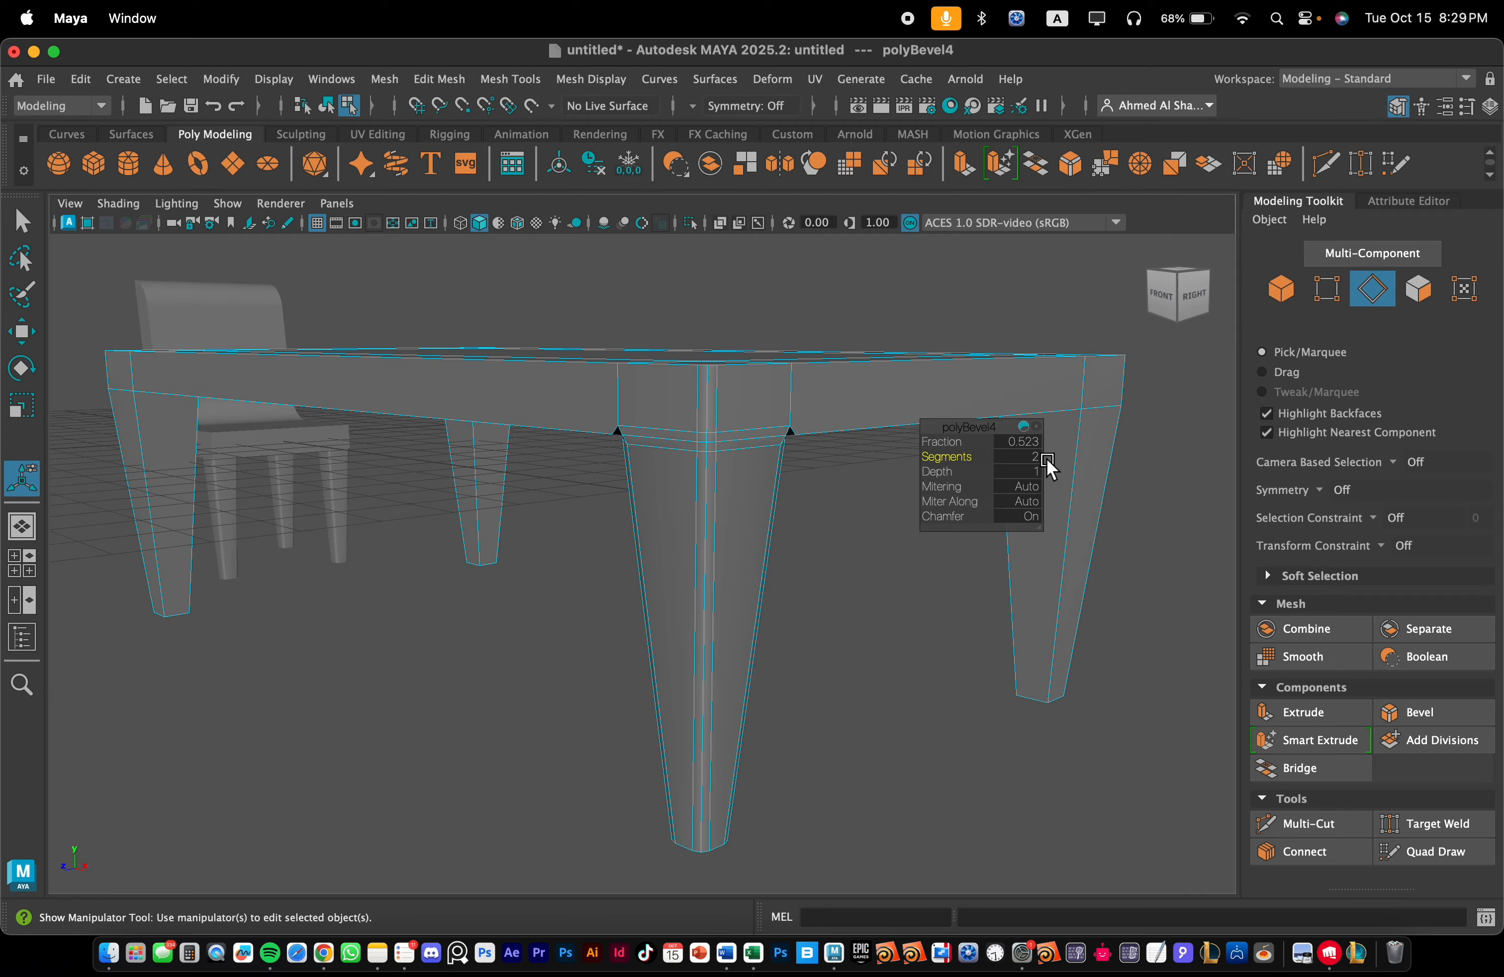
- Bevel the outer corner edges of the back-right table leg with 2 Segments
left_click_drag(868, 603, 615, 497, "alt")
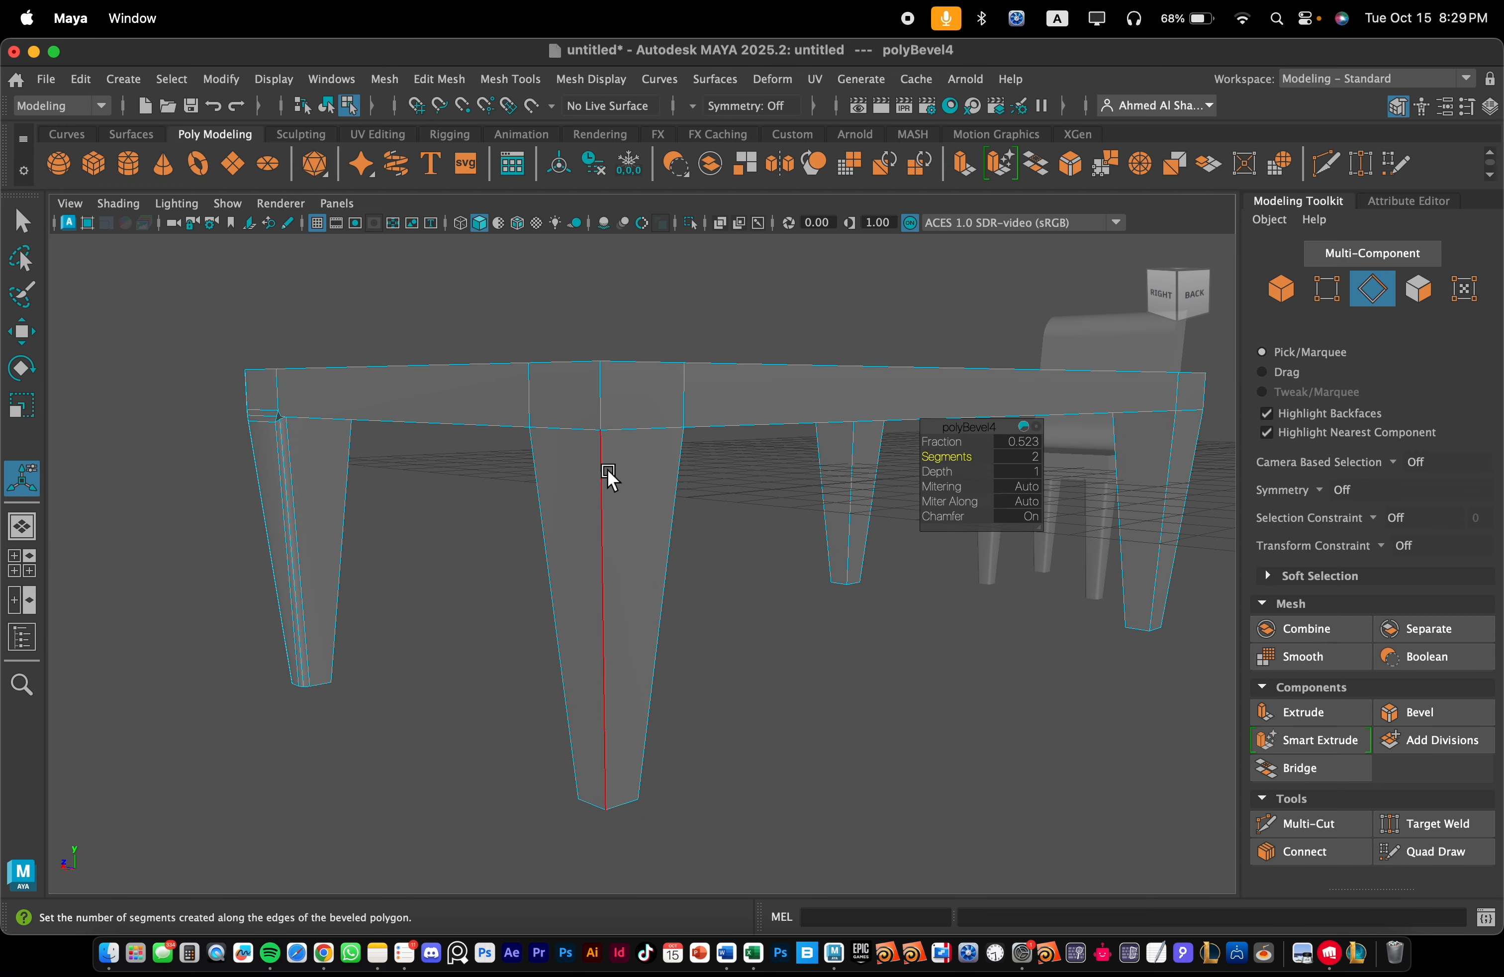
double_click(603, 417)
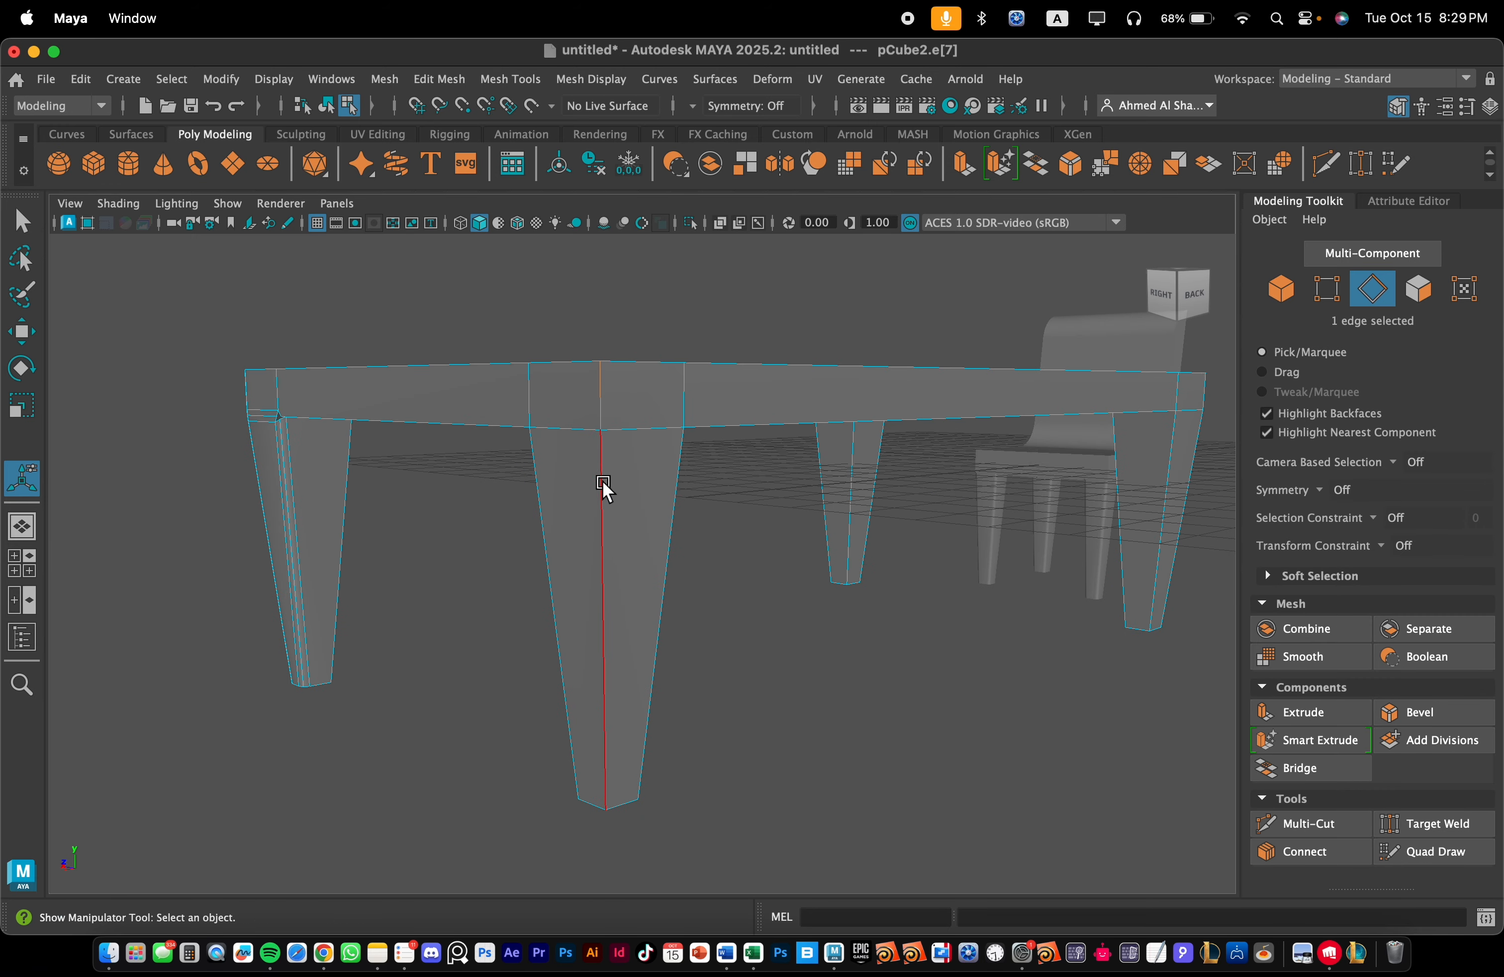
left_click(1070, 164)
left_click(1018, 456)
type("2")
key("Return")
- Bevel the edges of the back-left table leg with 2 Segments and adjust the bevel's Fraction
left_click_drag(780, 562, 586, 567, "alt")
double_click(630, 426)
left_click(656, 443, "shift")
left_click(605, 446, "shift")
left_click(1070, 164)
left_click_drag(941, 442, 721, 470)
left_click(1018, 456)
type("2")
key("Return")
- Bevel the edges of the front-left table leg, nearest the chair, with a Fraction of 0.7 and 2 Segments
middle_click_drag(722, 470, 785, 488, "alt")
double_click(617, 457)
left_click(678, 490, "shift")
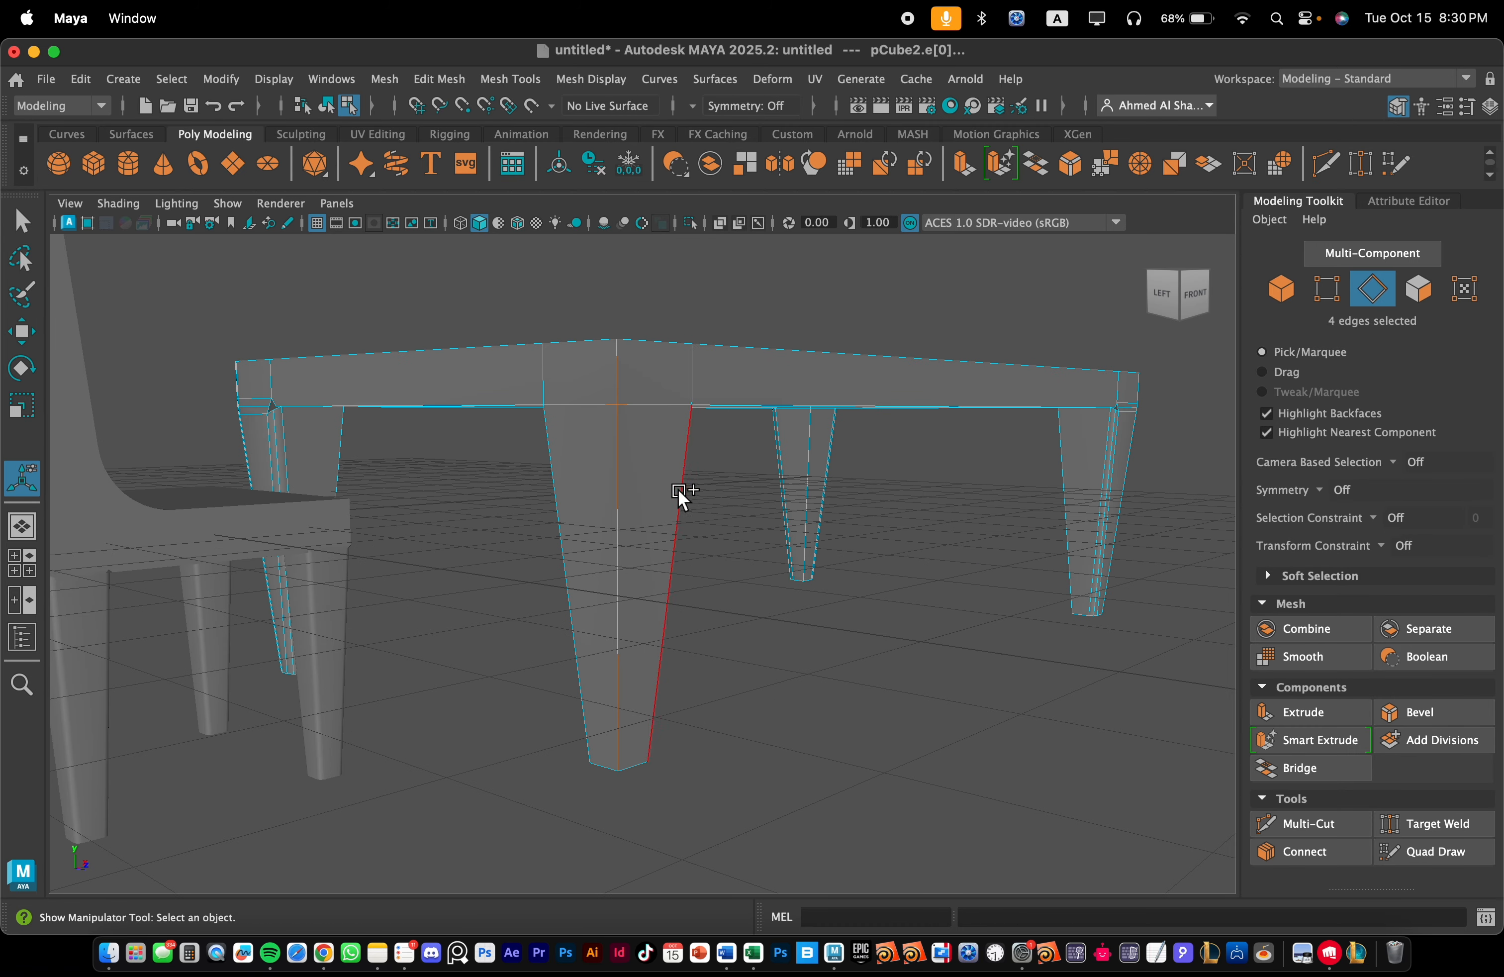
left_click(1071, 163)
left_click(1020, 441)
type("0.7")
left_click(1021, 456)
type("2")
- Clone the whole chair and move the copy along the Z axis, past the far long side of the table
left_click_drag(1093, 452, 748, 678, "alt")
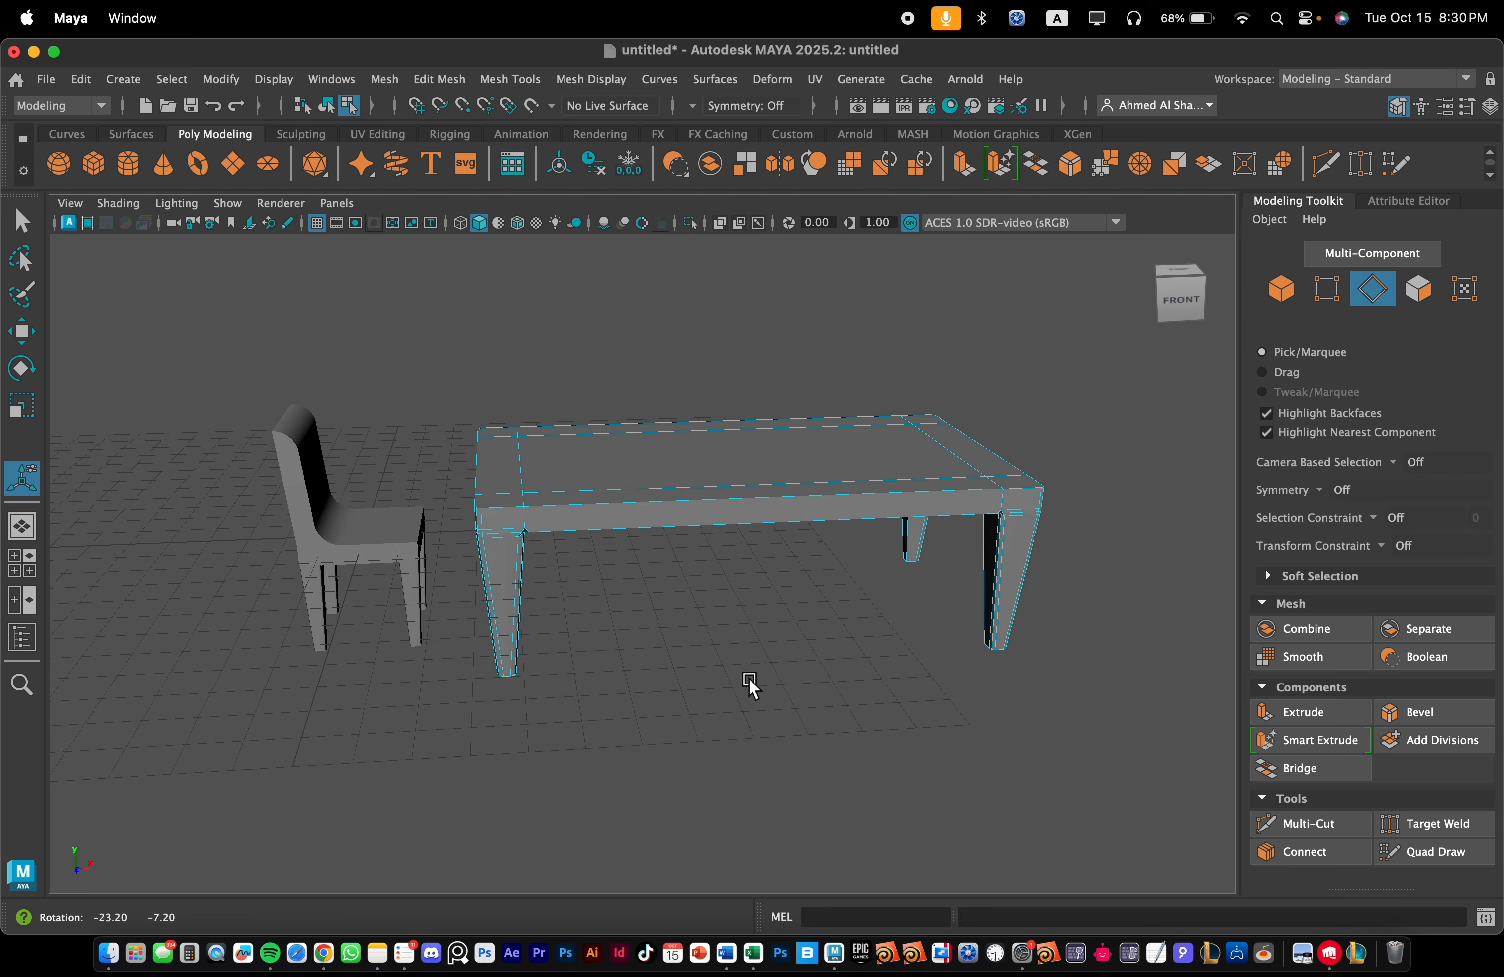
right_click_drag(570, 330, 656, 304)
left_click(385, 539)
left_click_drag(433, 514, 454, 423, "alt")
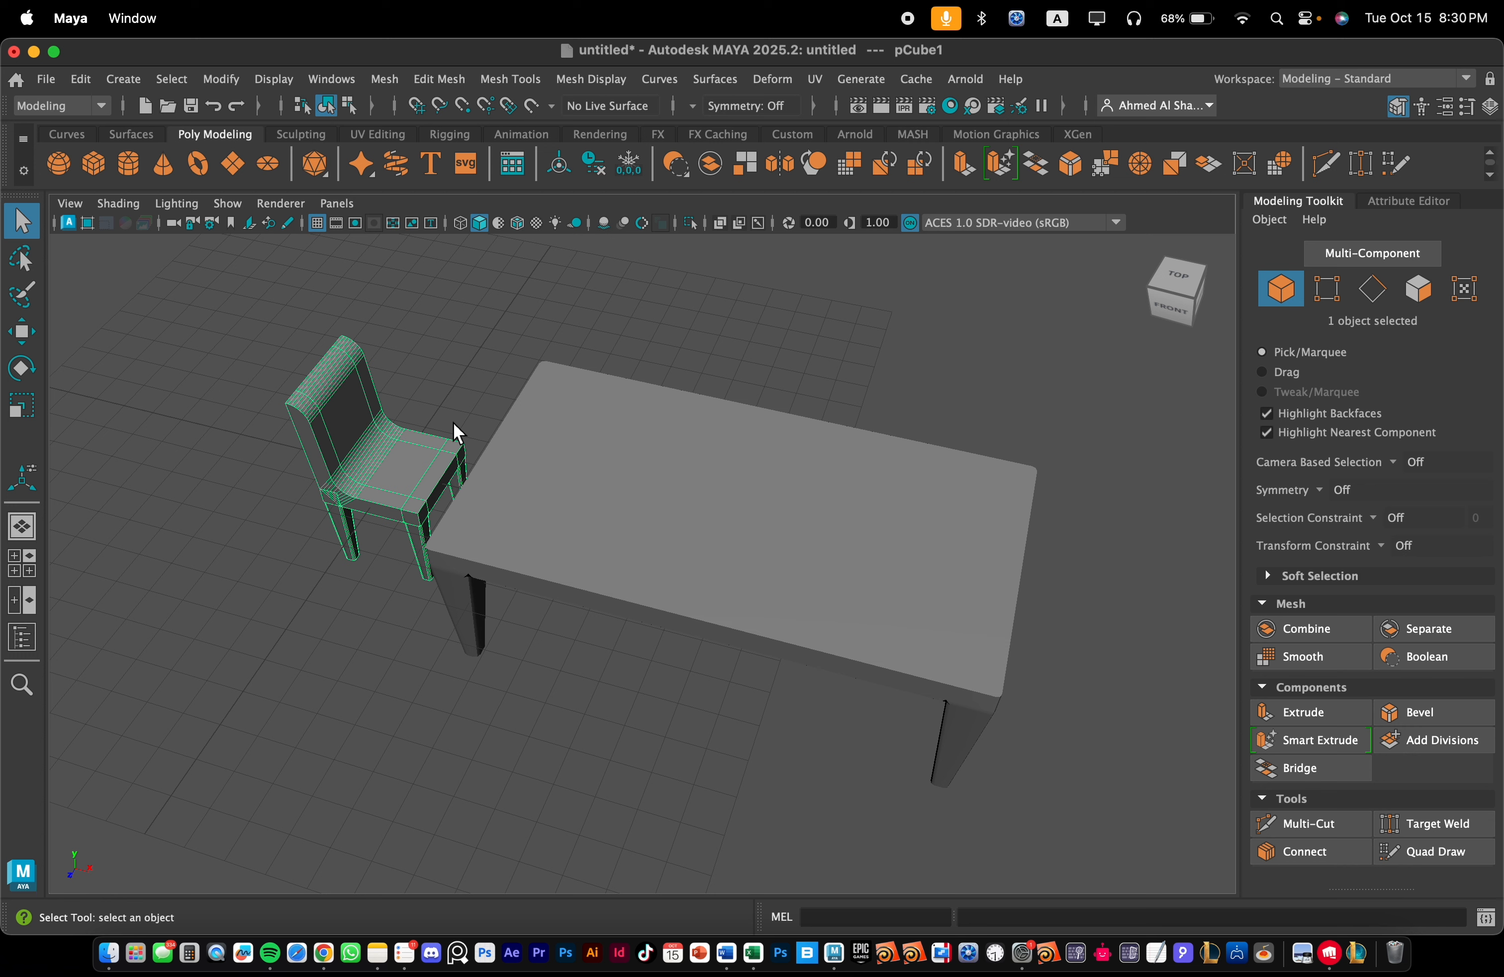
key("w")
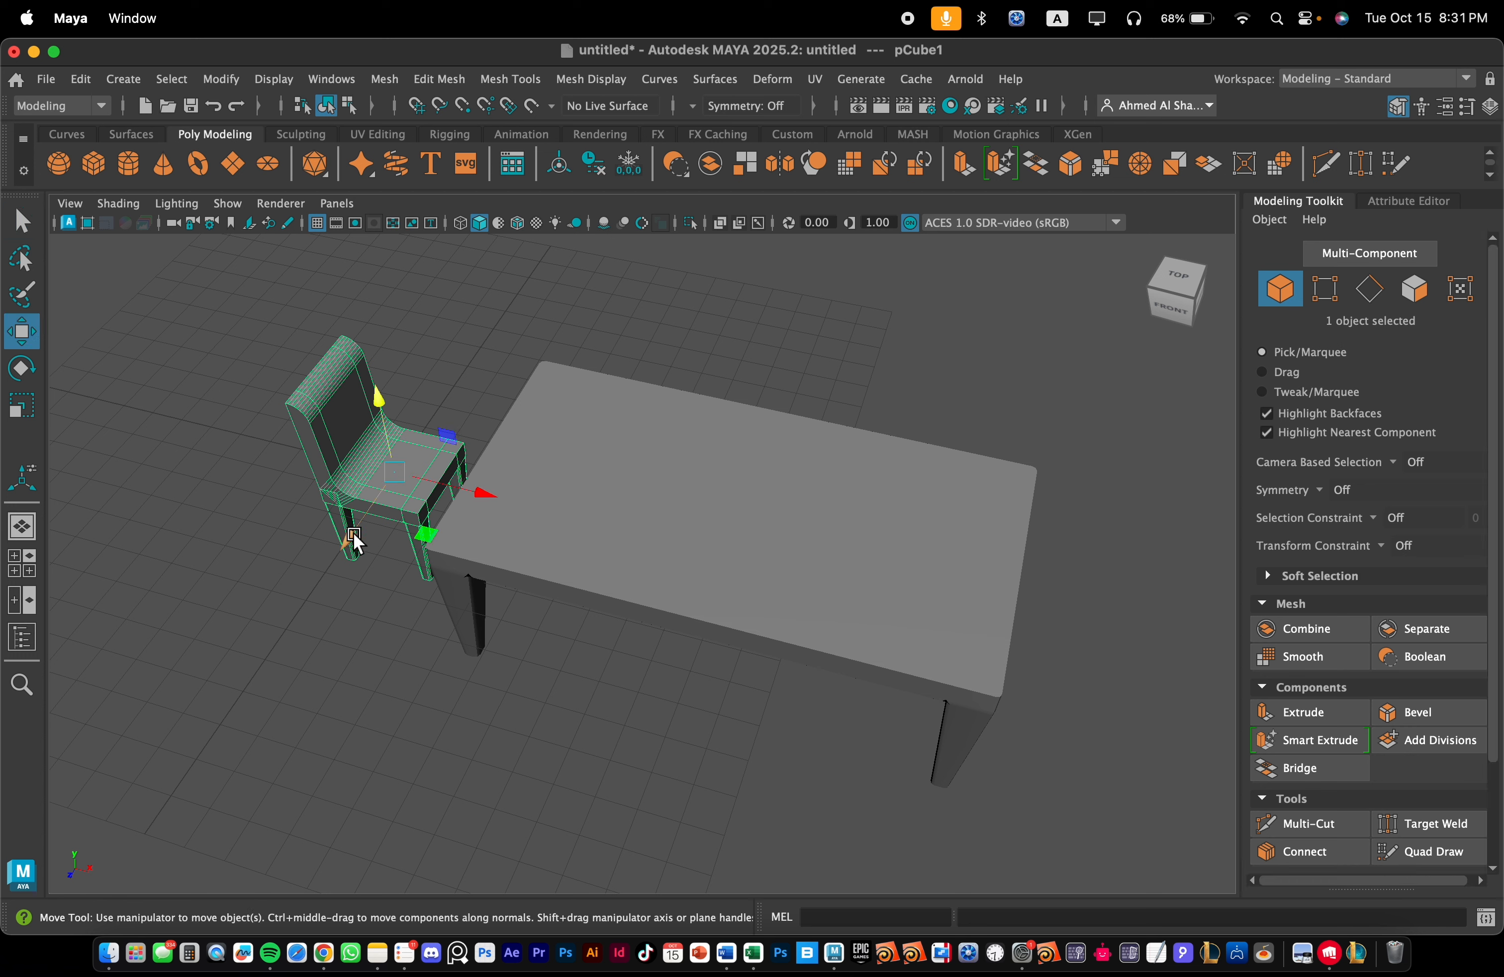
left_click_drag(353, 544, 493, 378, "shift")
mouse_move(595, 327)
middle_mouse_down("alt")
mouse_move(661, 440)
mouse_move(657, 492)
middle_mouse_up("alt")
- Rotate the chair copy about the Y axis to face the table's long side and position it beside the tabletop
key("e")
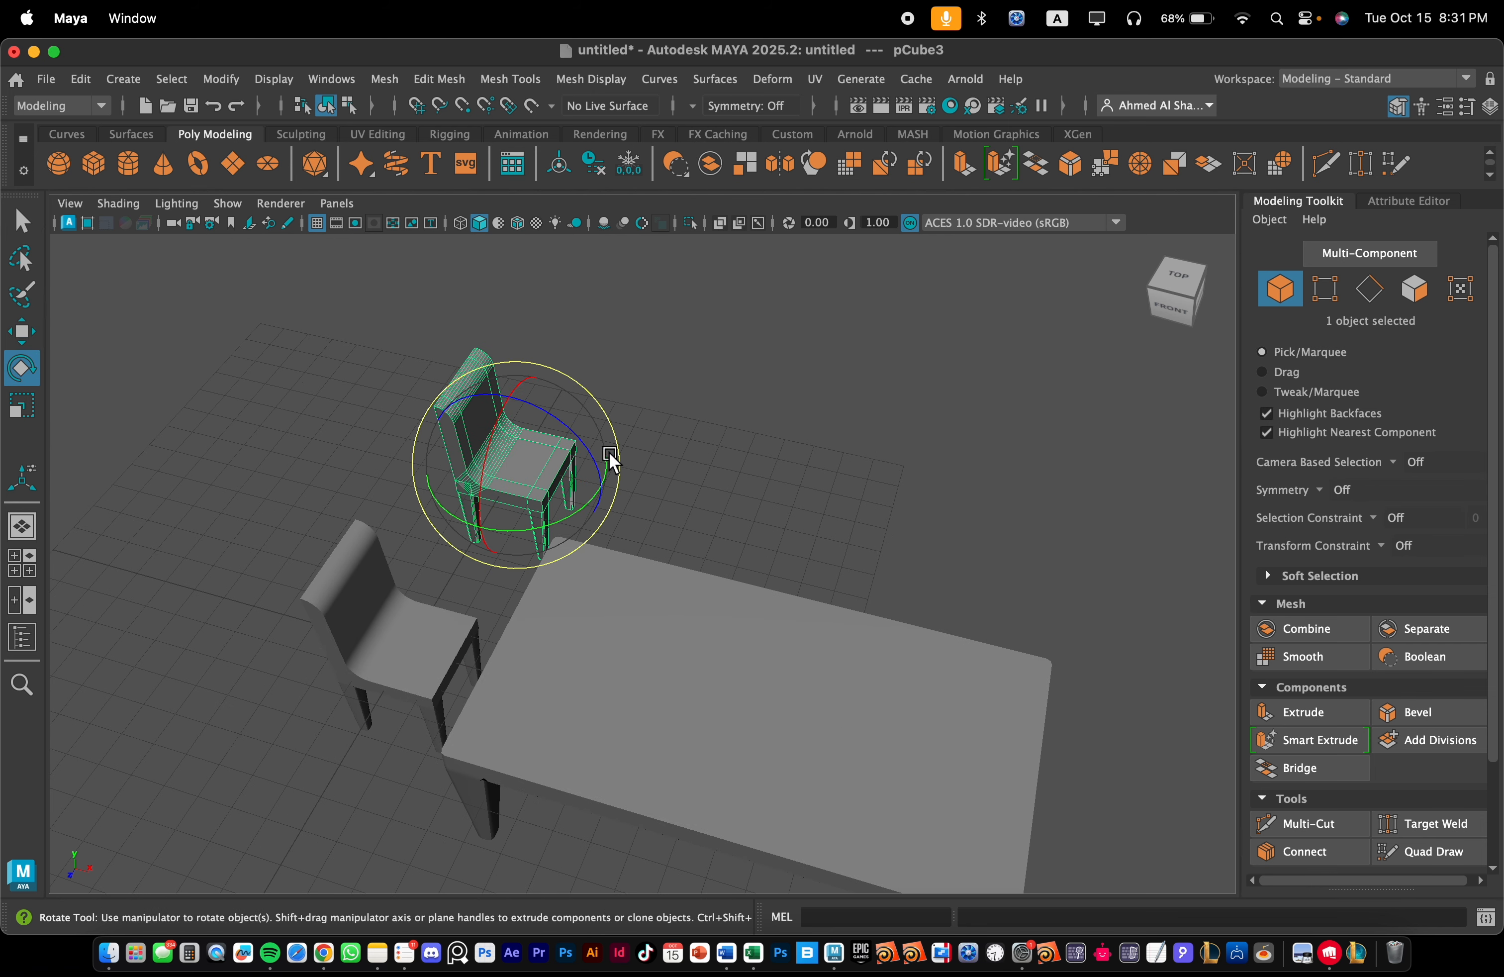
mouse_move(598, 495)
left_mouse_down()
mouse_move(480, 530)
mouse_move(459, 433)
mouse_move(583, 489)
left_mouse_up()
key("w")
mouse_move(454, 452)
left_mouse_down()
mouse_move(606, 522)
mouse_move(752, 555)
mouse_move(620, 581)
left_mouse_up()
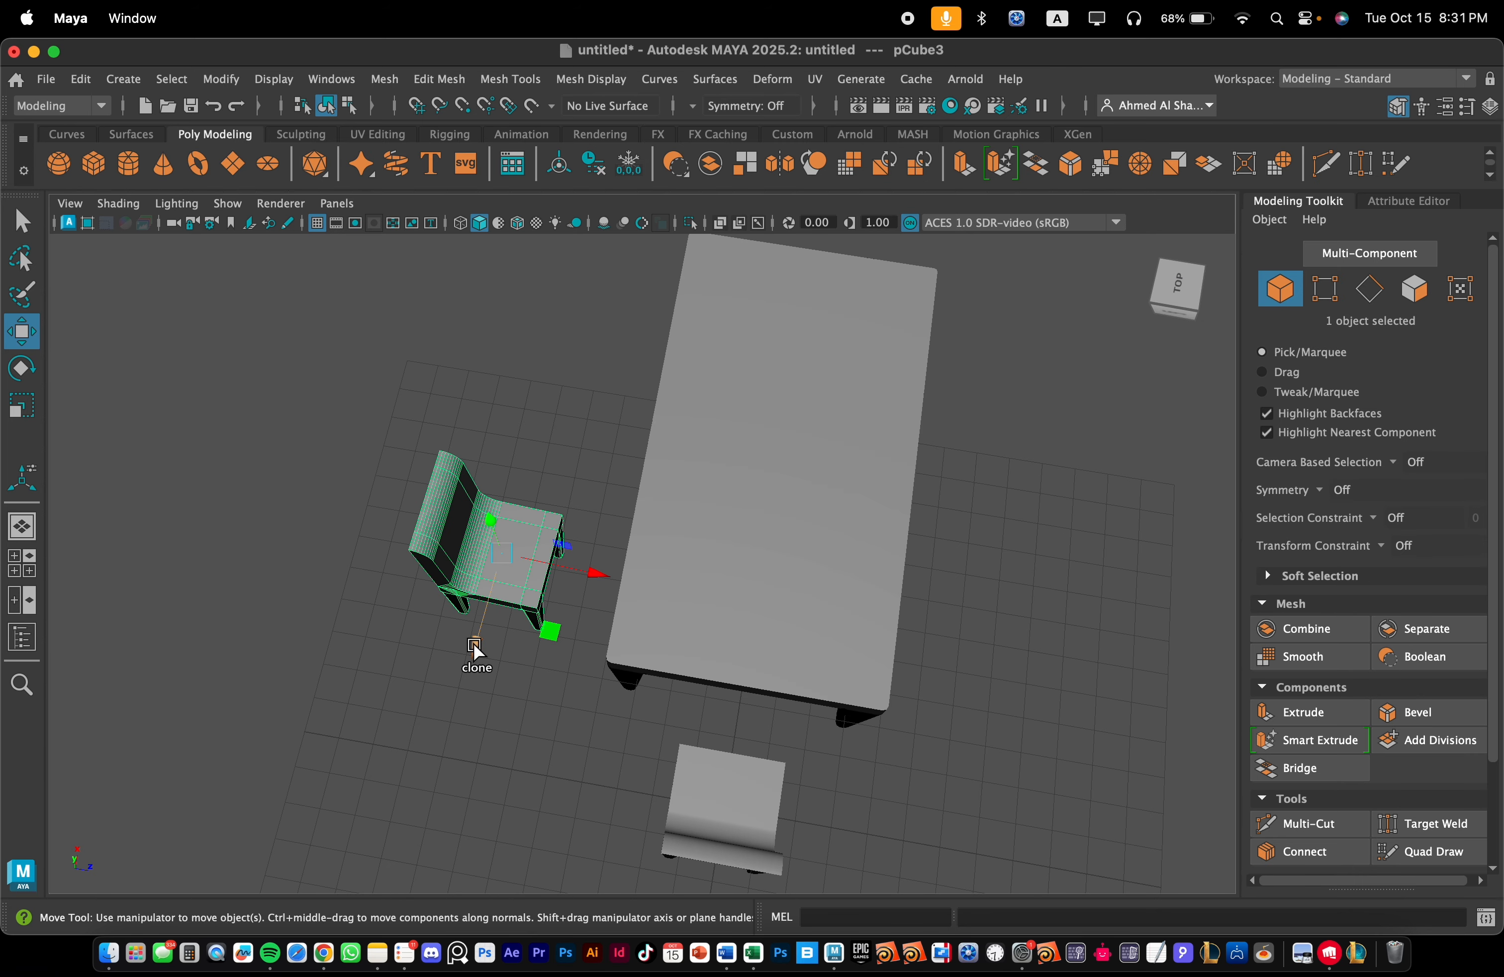
- Clone the chair at the table's long side, space the copy farther along that side, turn it slightly and tuck it under the tabletop
mouse_move(473, 644)
left_mouse_down("shift")
mouse_move(512, 585)
mouse_move(549, 452)
left_mouse_up("shift")
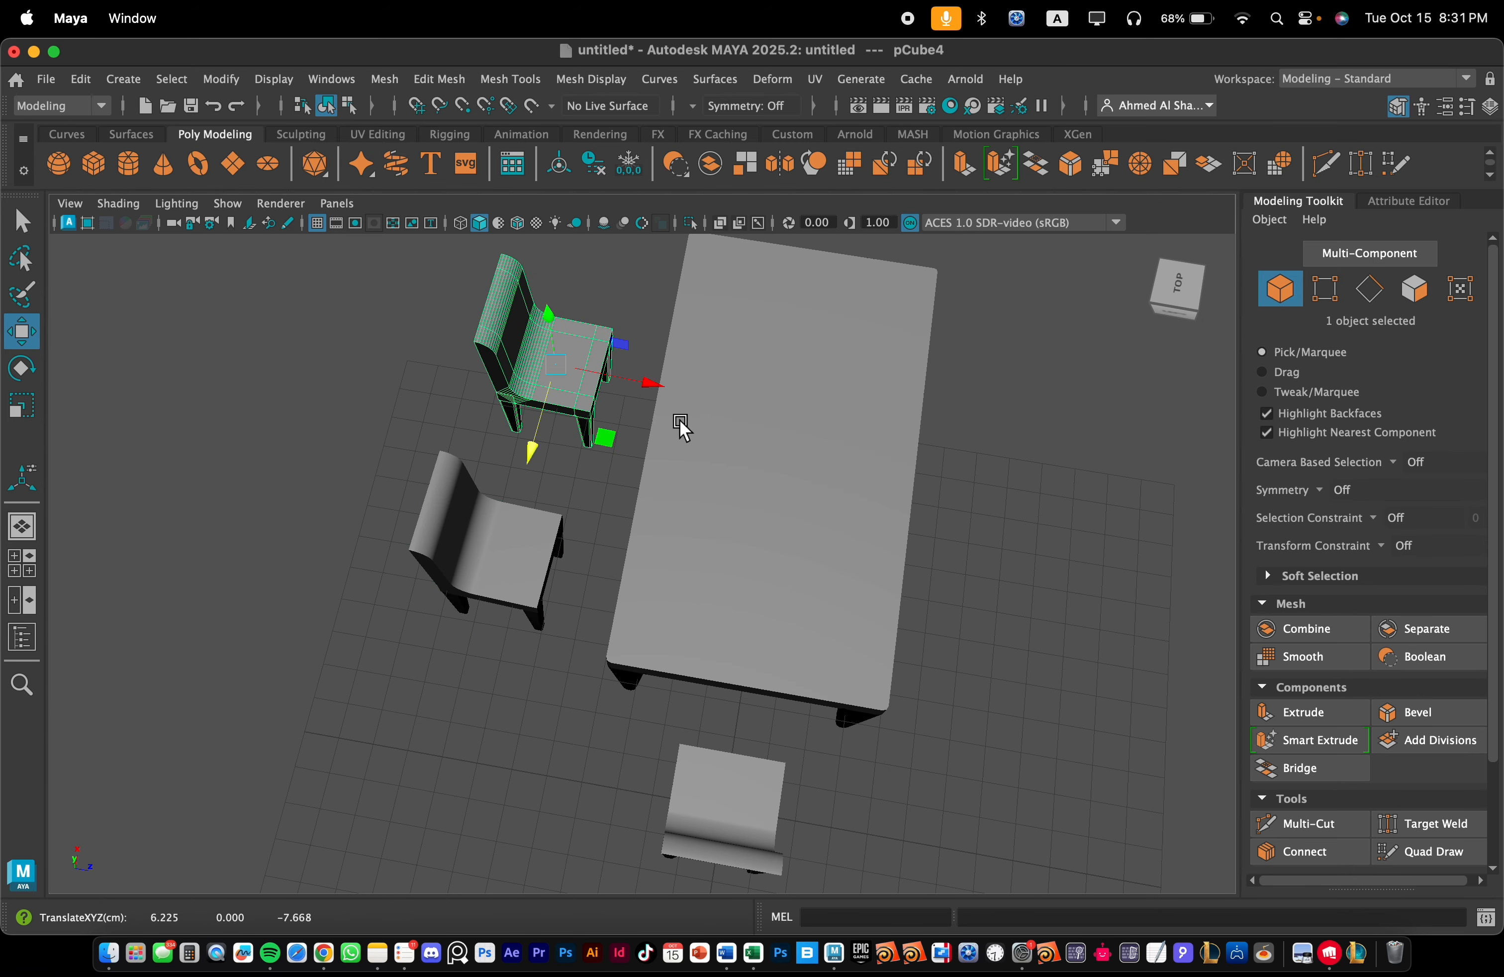
left_click(661, 420)
left_click(553, 369)
mouse_move(554, 369)
left_mouse_down("alt")
mouse_move(593, 432)
mouse_move(535, 436)
left_mouse_up("alt")
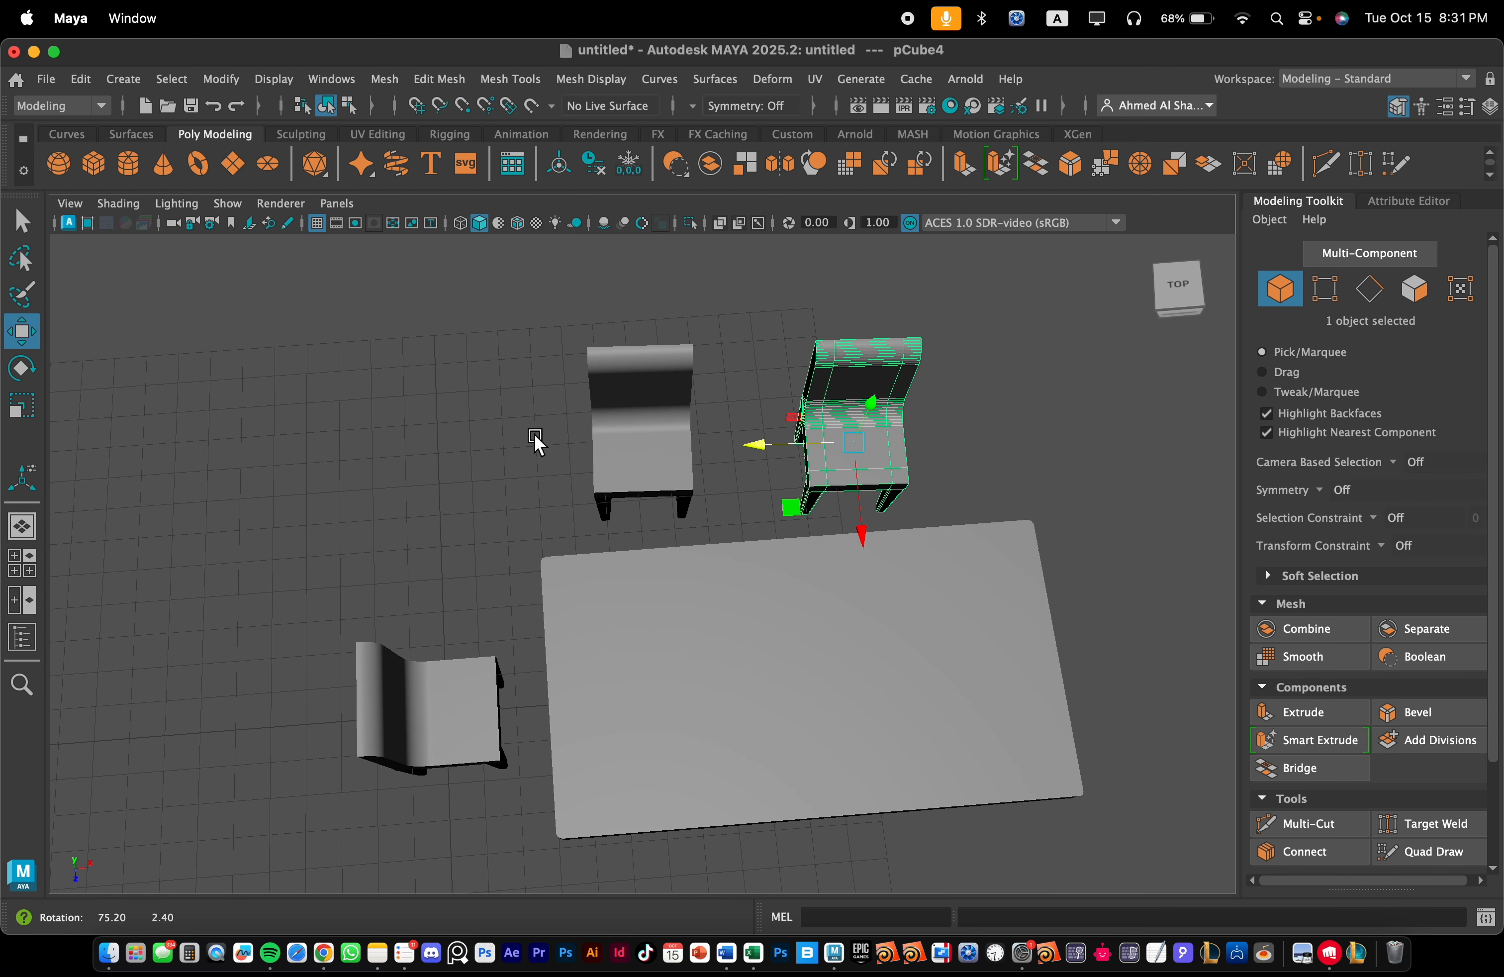
left_click_drag(754, 444, 778, 444)
mouse_move(891, 525)
left_mouse_down()
mouse_move(893, 602)
mouse_move(913, 605)
left_mouse_up()
key("e")
- Rotate the first long-side chair slightly about the Y axis to about -88 degrees and move it closer to the table
left_click(645, 474)
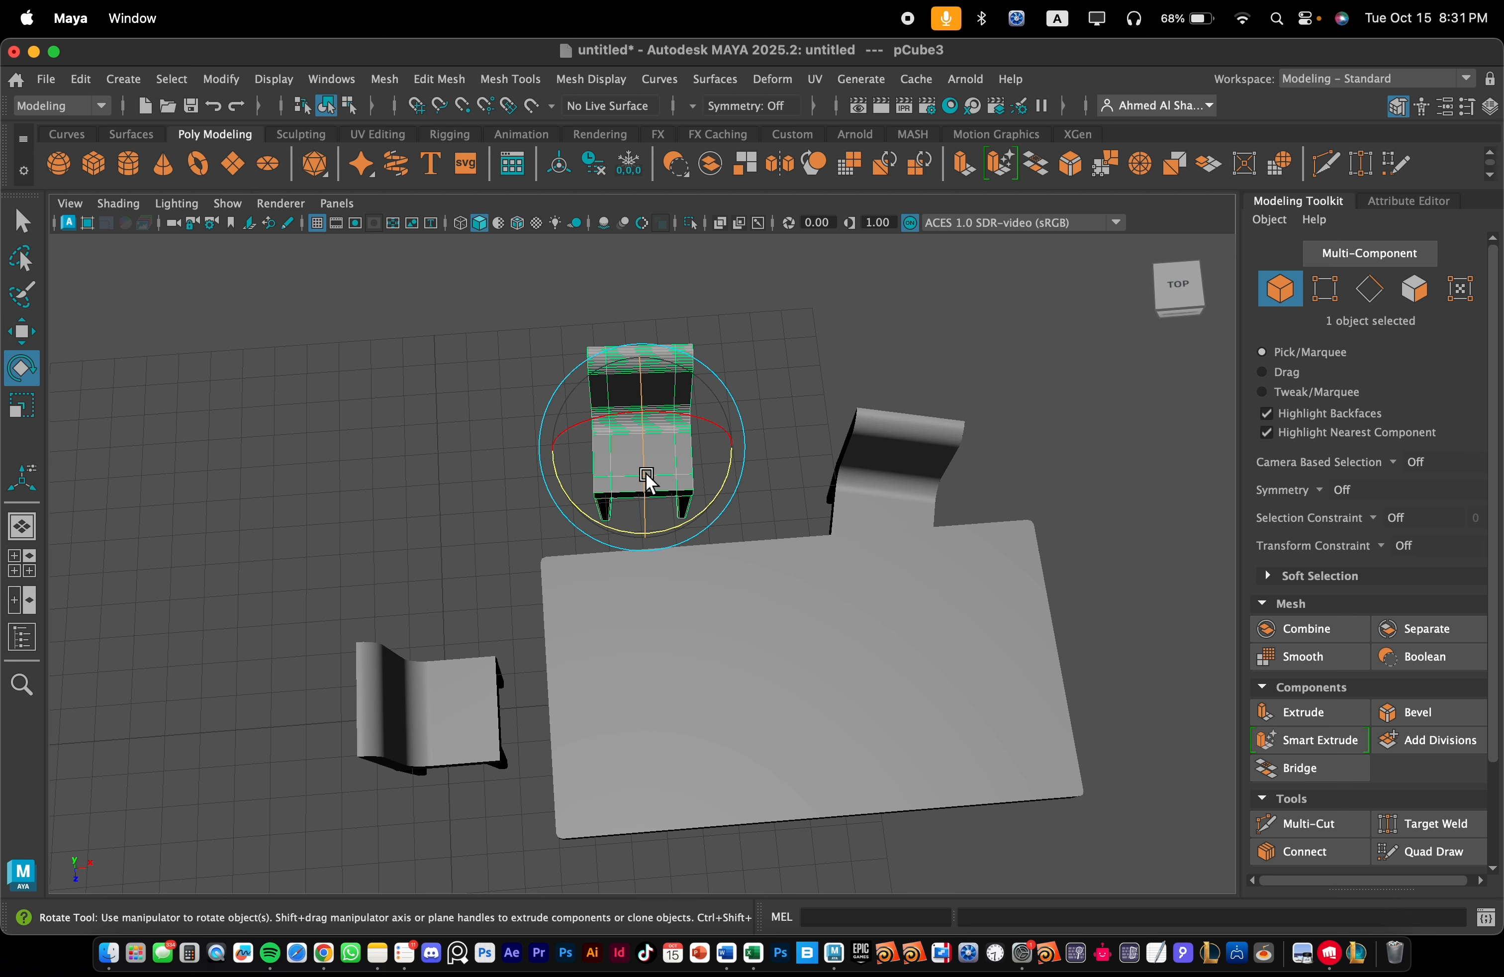
key("w")
key("e")
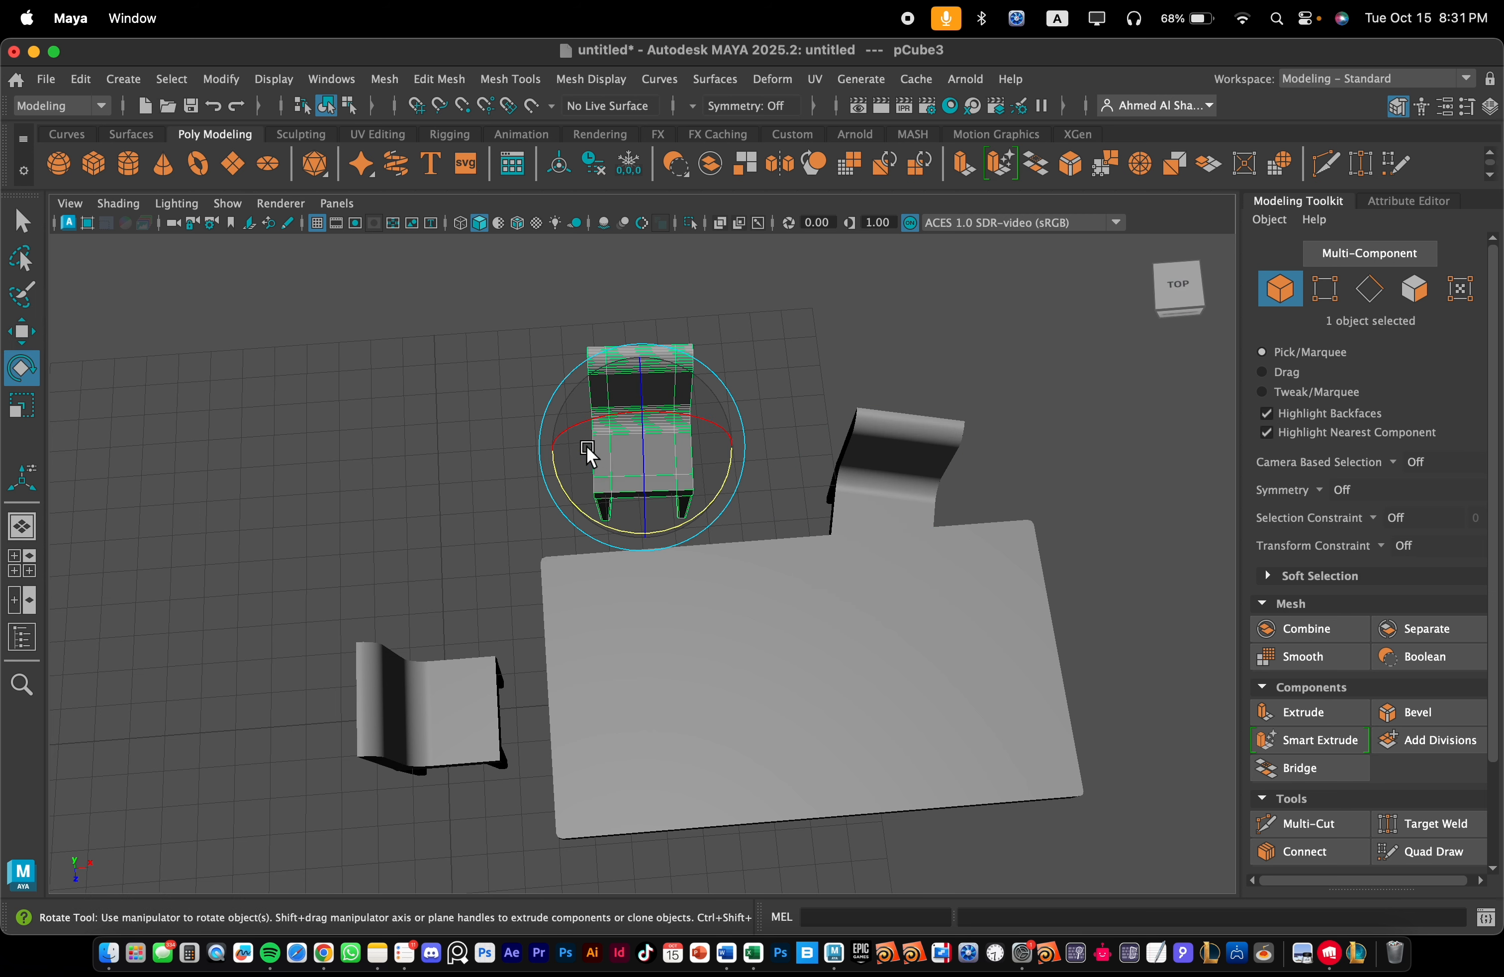
left_click_drag(569, 495, 573, 495)
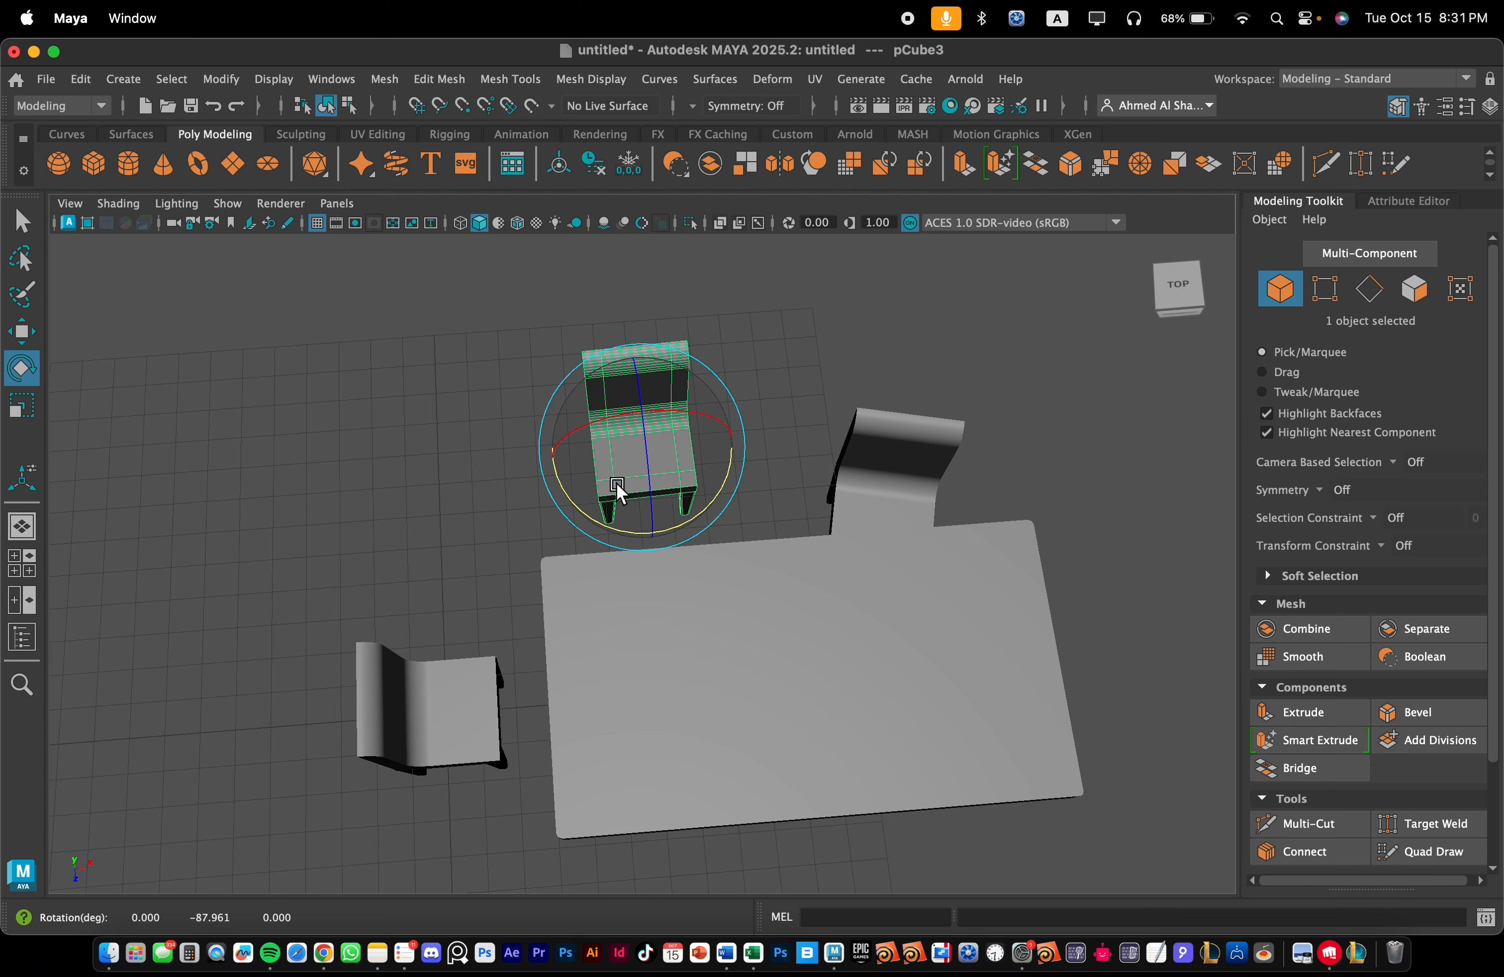
key("w")
left_click_drag(650, 532, 660, 560)
scroll(721, 593, "down", 2)
middle_click_drag(721, 593, 618, 470, "alt")
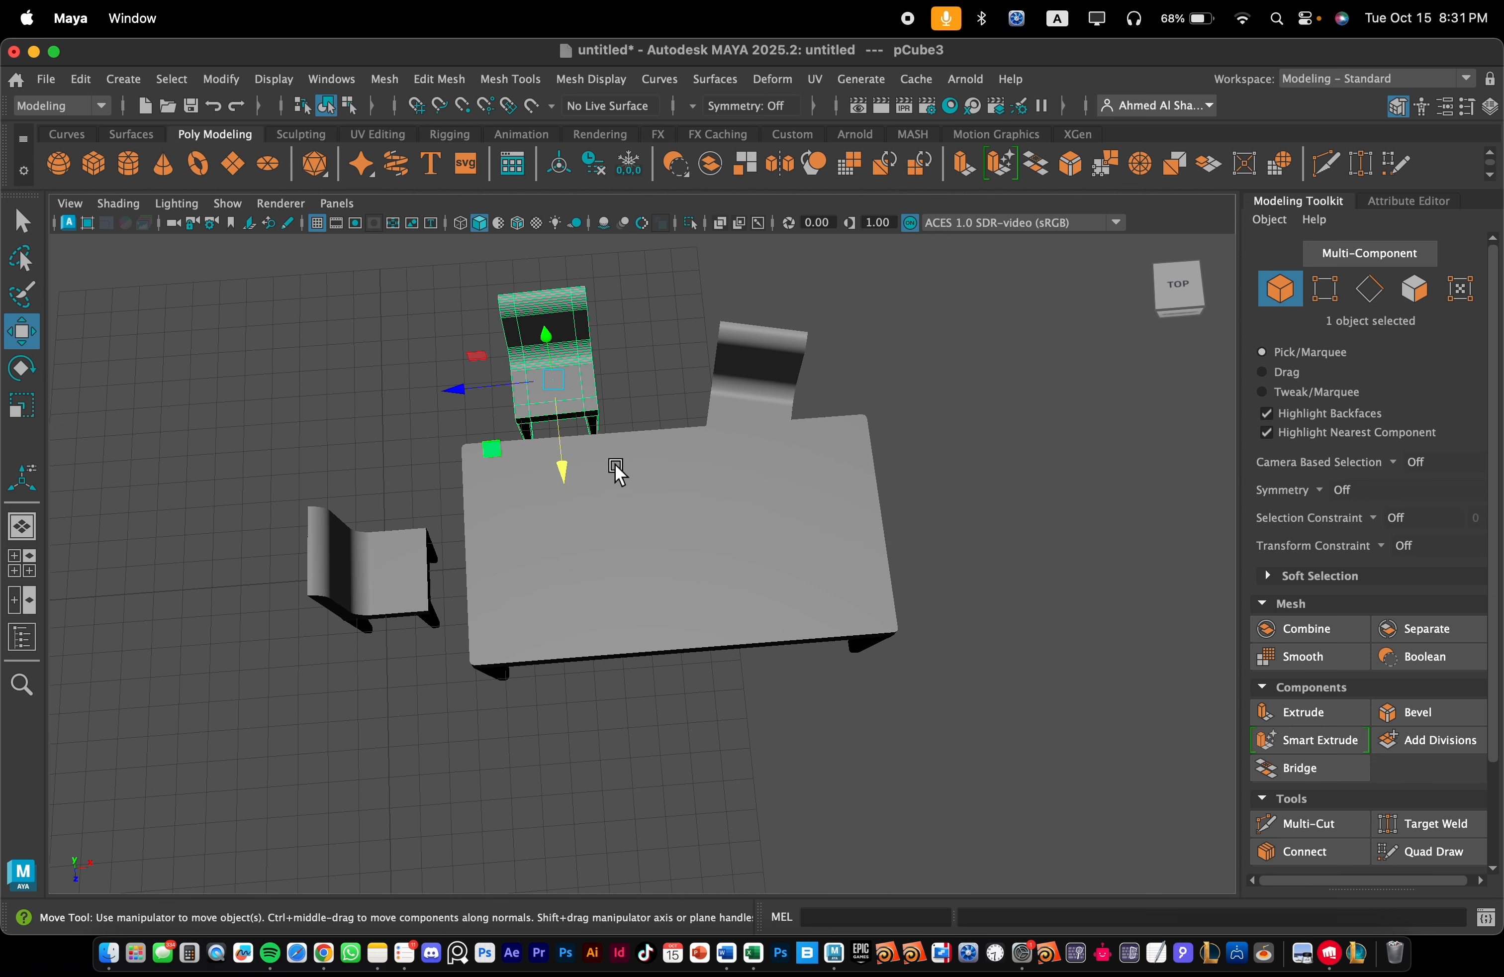
- Try to clone all three chairs together by moving them along the X axis
left_click(738, 397, "shift")
left_click(409, 581, "shift")
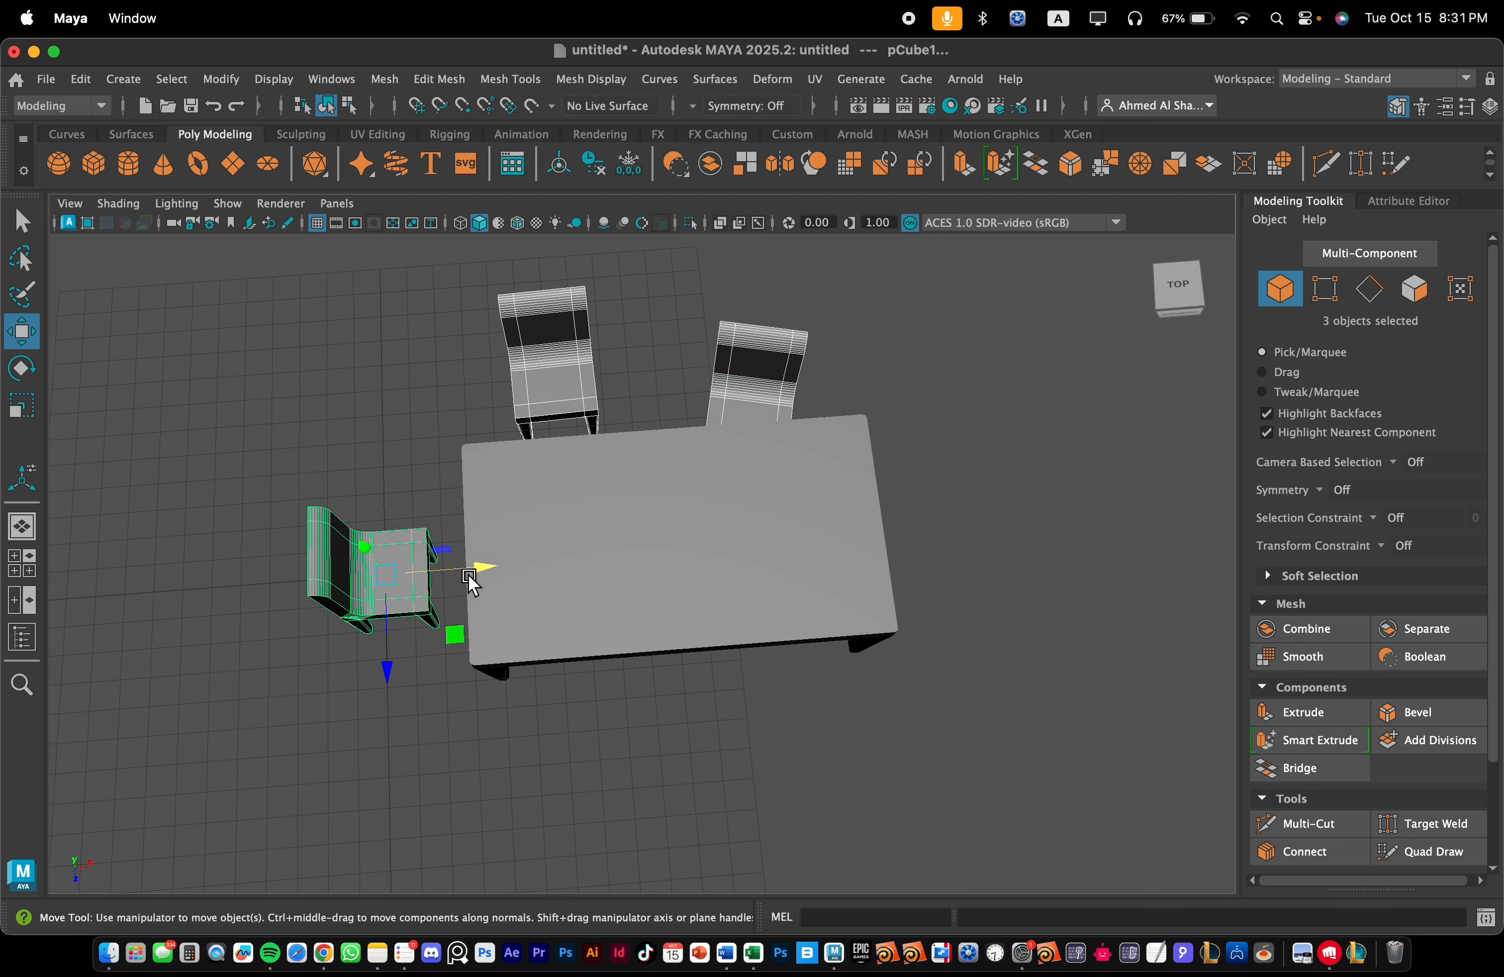
left_click_drag(480, 573, 615, 565)
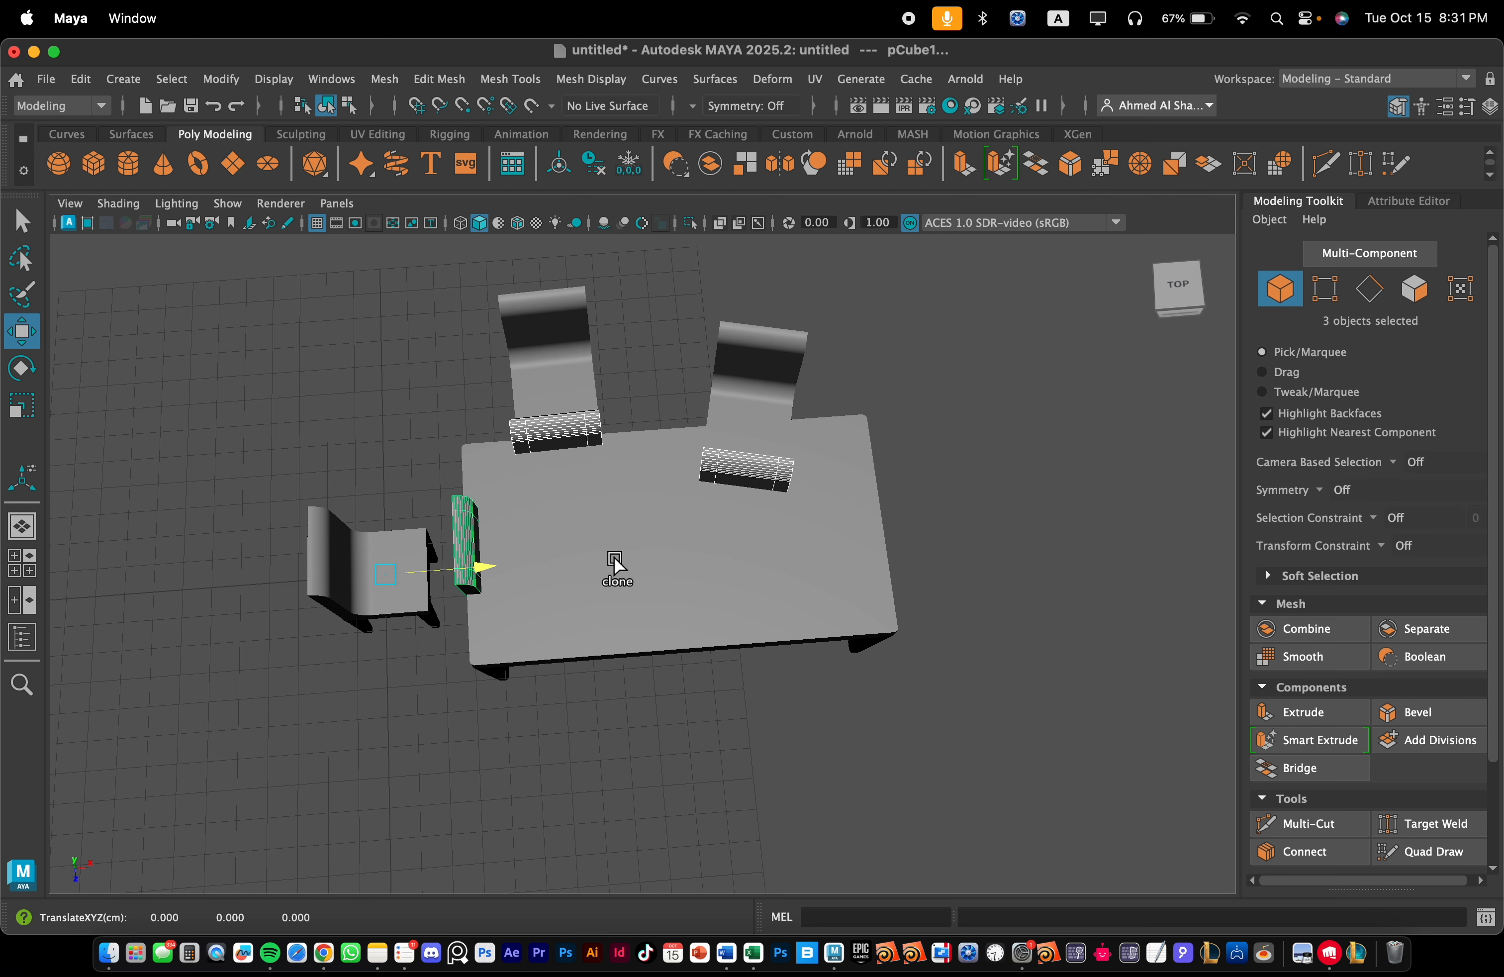
key("super+z")
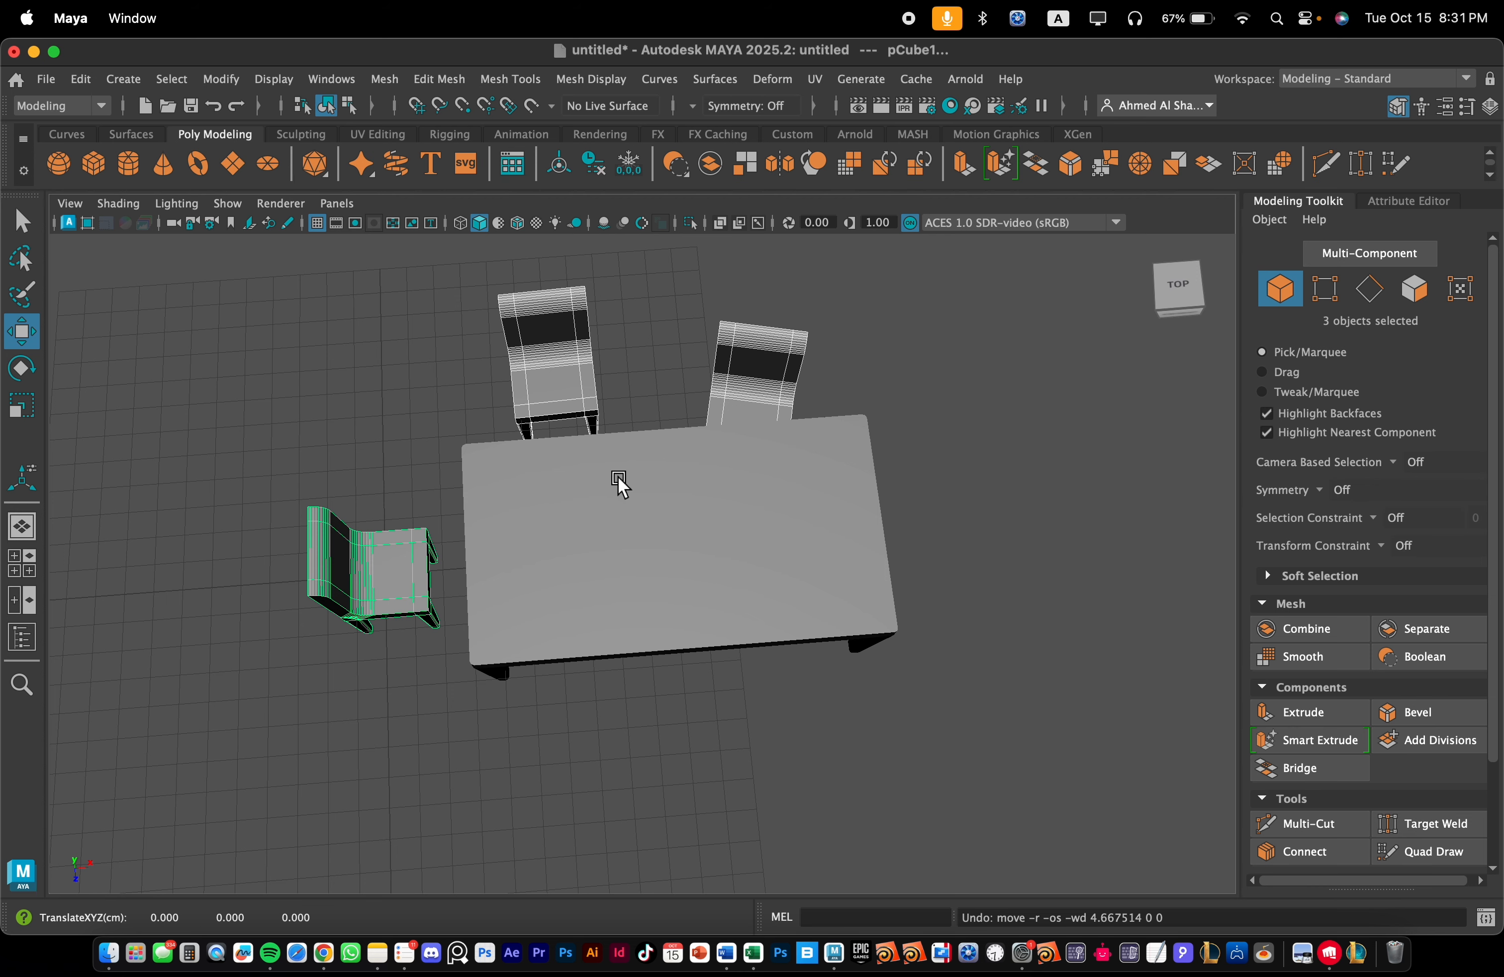
- Clone the chair at the table's short end to the opposite end, rotate the copy to face the table and move it into place
left_click_drag(618, 477, 637, 458, "alt")
left_click(420, 712)
left_click(395, 647)
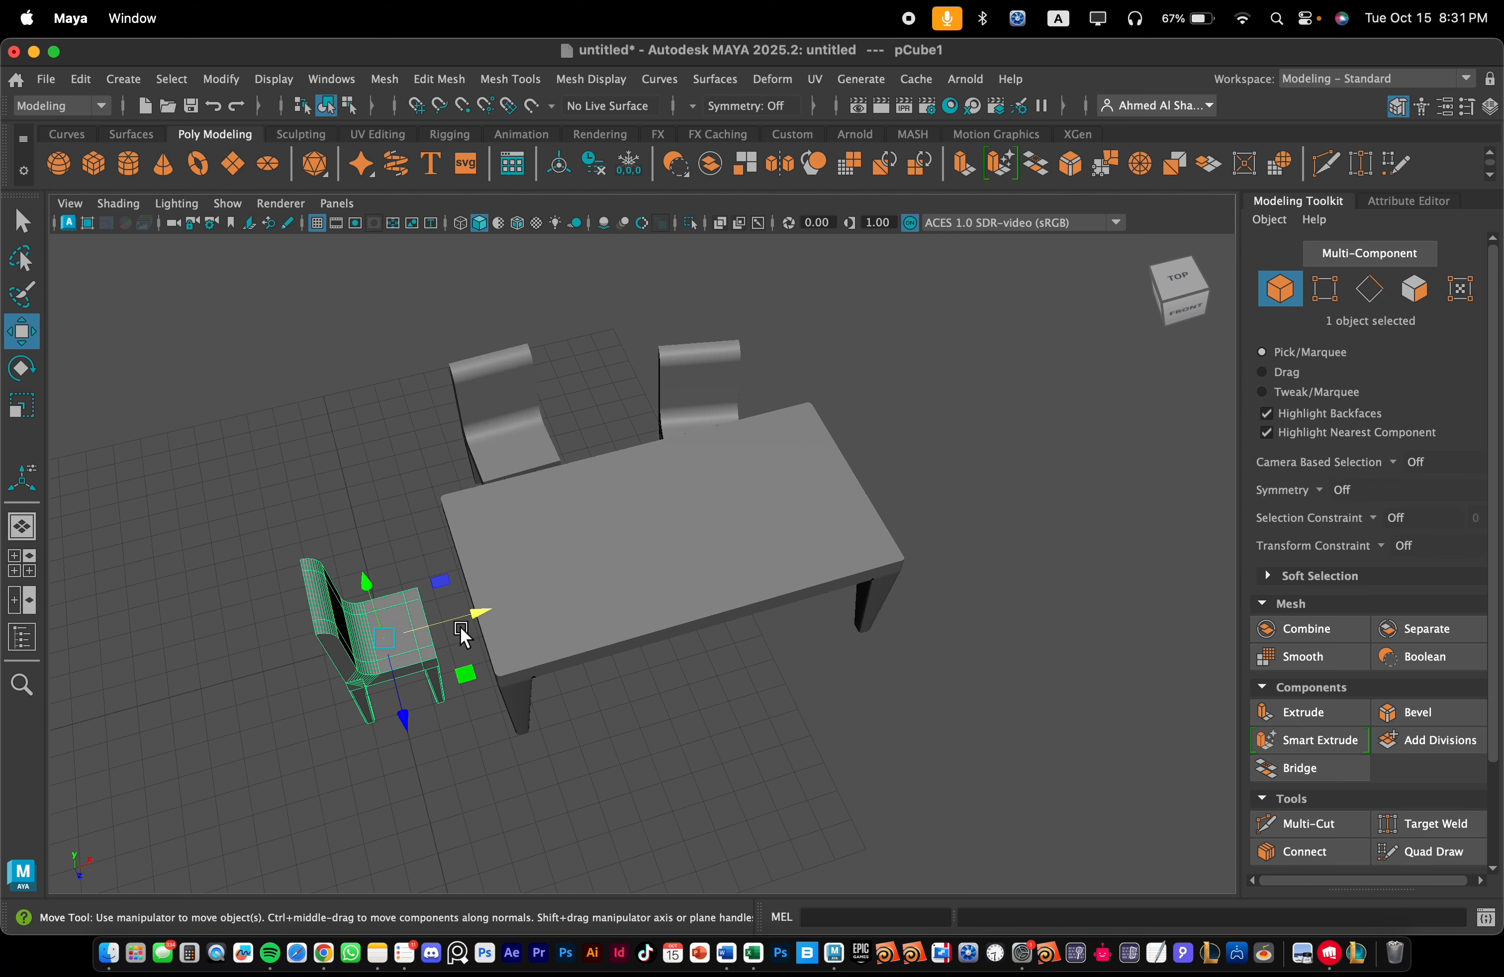
mouse_move(468, 619)
left_mouse_down("shift")
mouse_move(1045, 471)
mouse_move(843, 521)
mouse_move(809, 410)
mouse_move(853, 371)
left_mouse_up("shift")
key("e")
key("w")
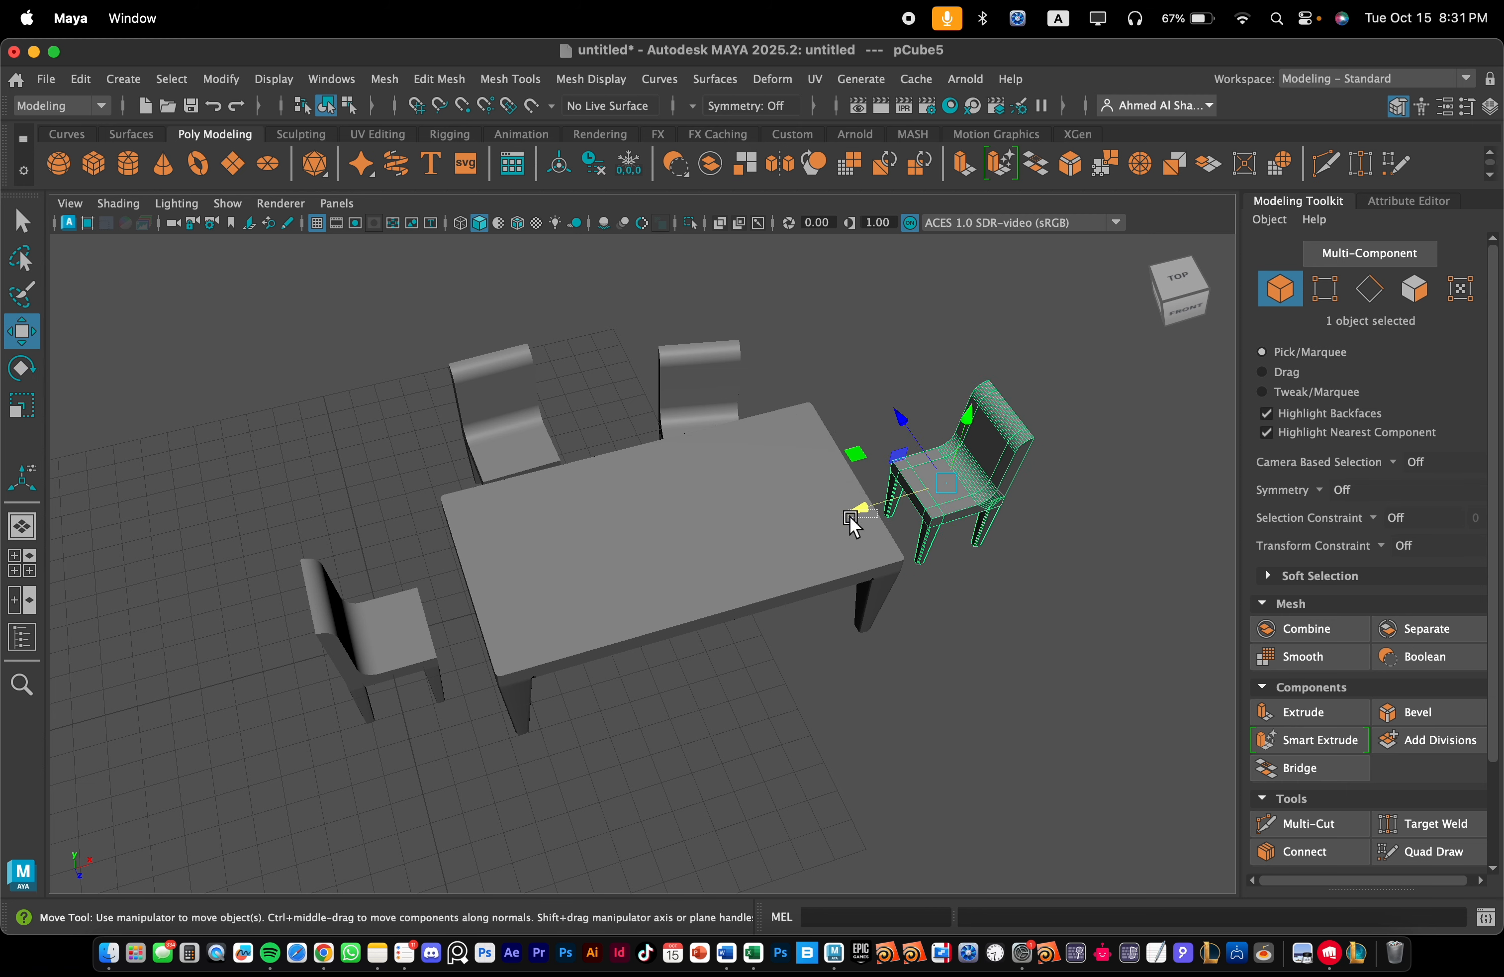
left_click(885, 508)
left_click(950, 498)
mouse_move(868, 507)
left_mouse_down()
mouse_move(775, 531)
mouse_move(840, 491)
mouse_move(671, 523)
mouse_move(946, 597)
left_mouse_up()
- Clone the second long-side chair across to the empty long side, rotate the copy to face the table and slide it under the tabletop
left_click(685, 375)
key("e")
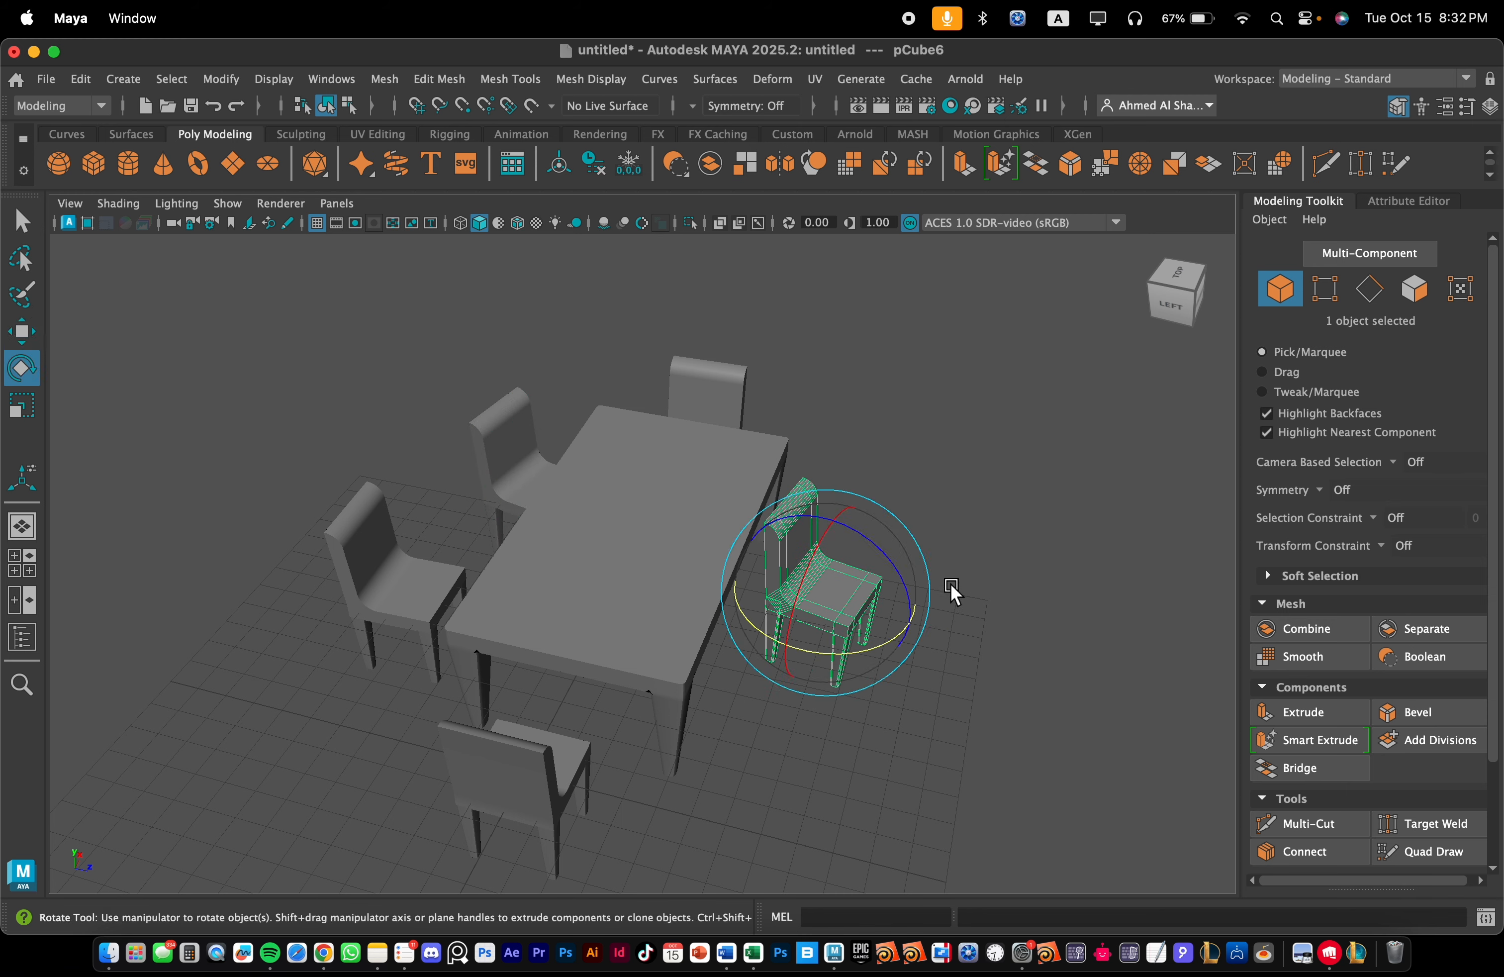
left_click_drag(897, 643, 805, 485)
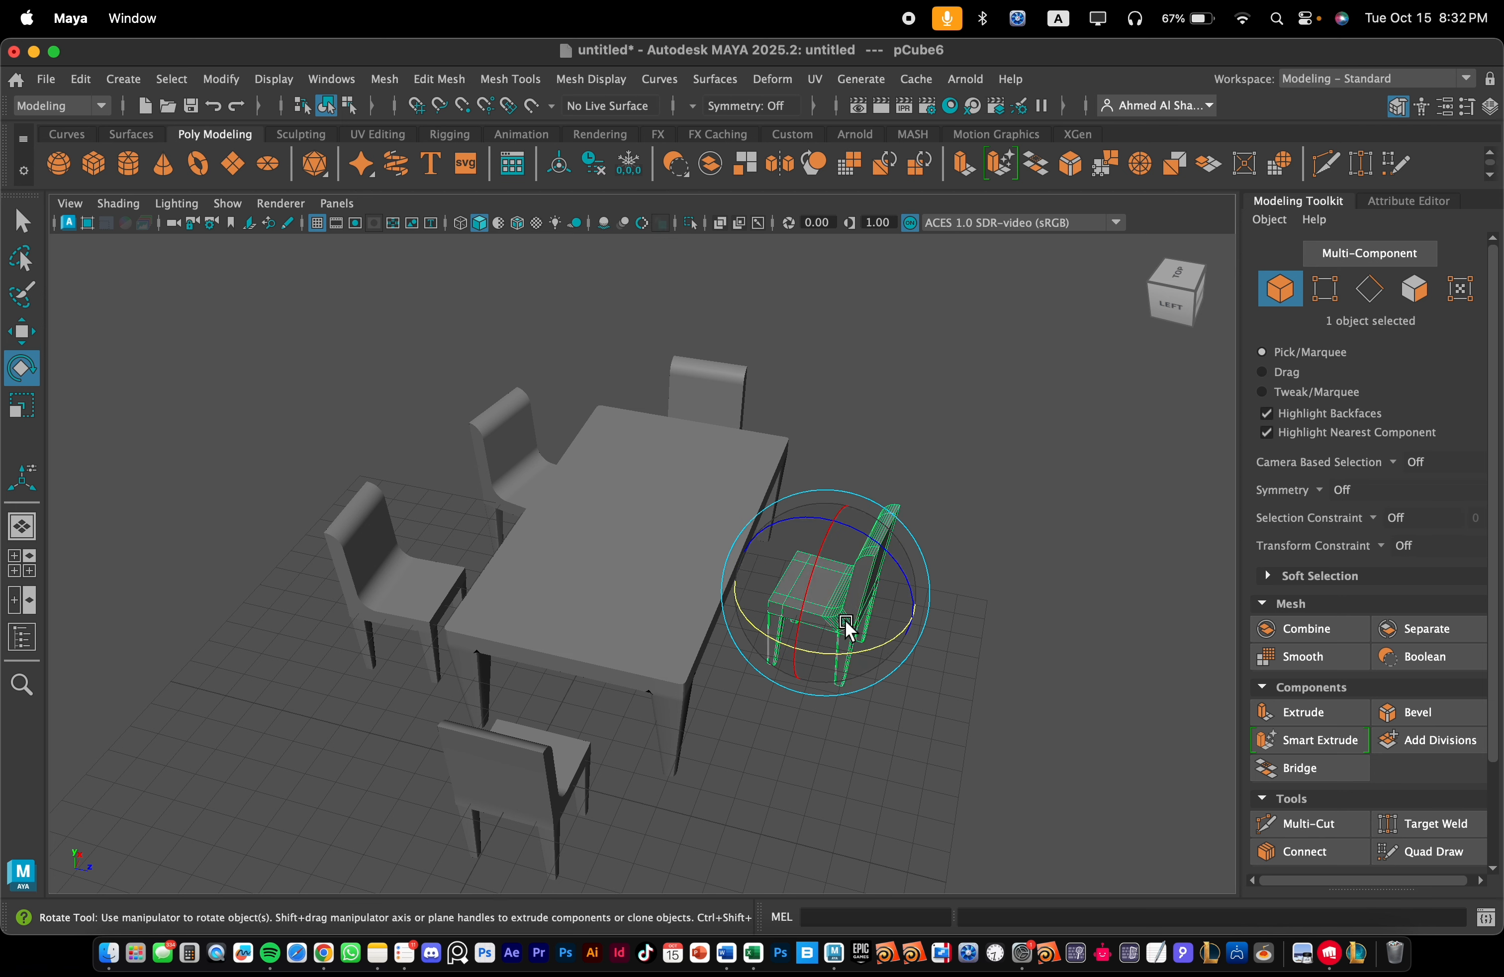
key("w")
left_click_drag(764, 587, 702, 562)
- Clone the first long-side chair across the table, turn the copy toward the tabletop and slide it in beside the other chair
left_click(393, 606)
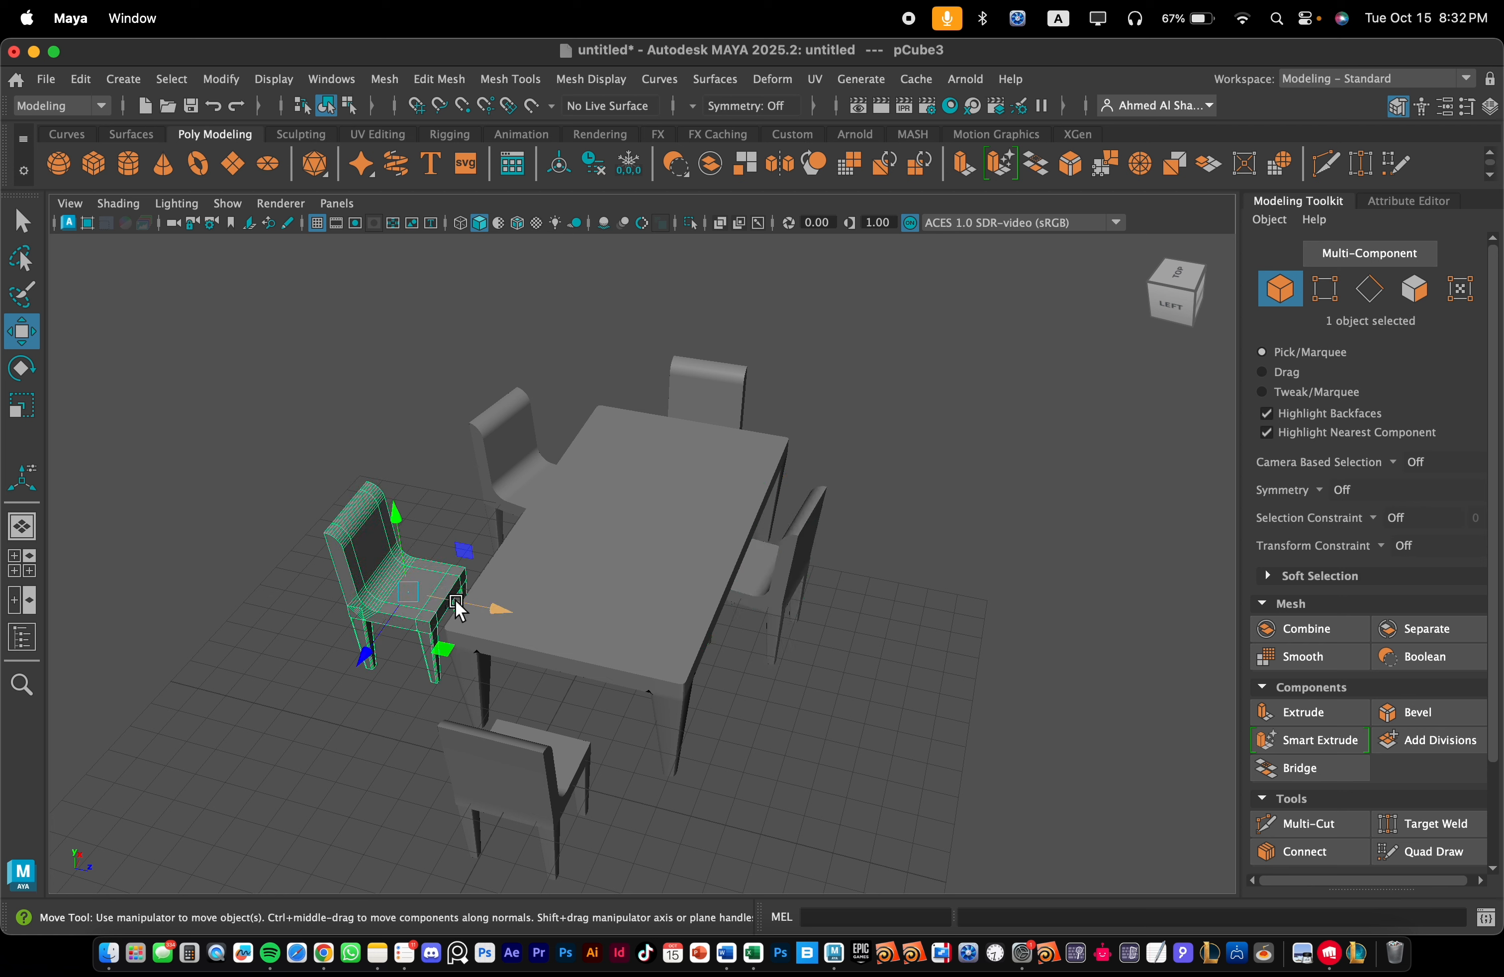
left_click_drag(498, 614, 920, 705, "shift")
key("r")
key("e")
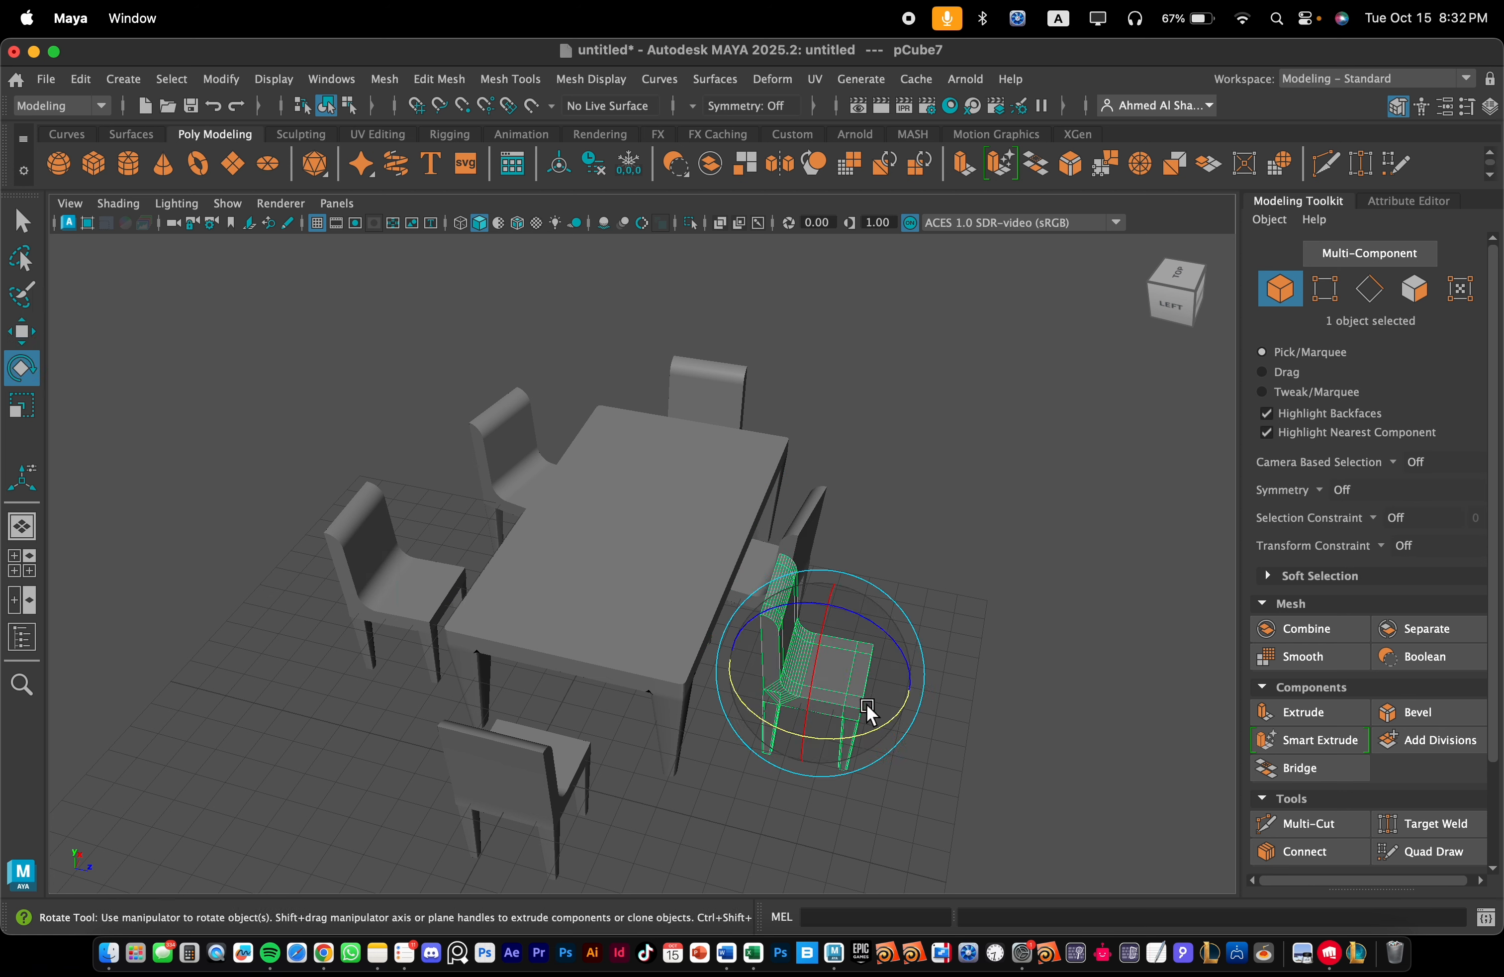
mouse_move(893, 719)
left_mouse_down()
mouse_move(677, 611)
mouse_move(757, 525)
mouse_move(743, 623)
mouse_move(695, 670)
mouse_move(634, 671)
left_mouse_up()
key("w")
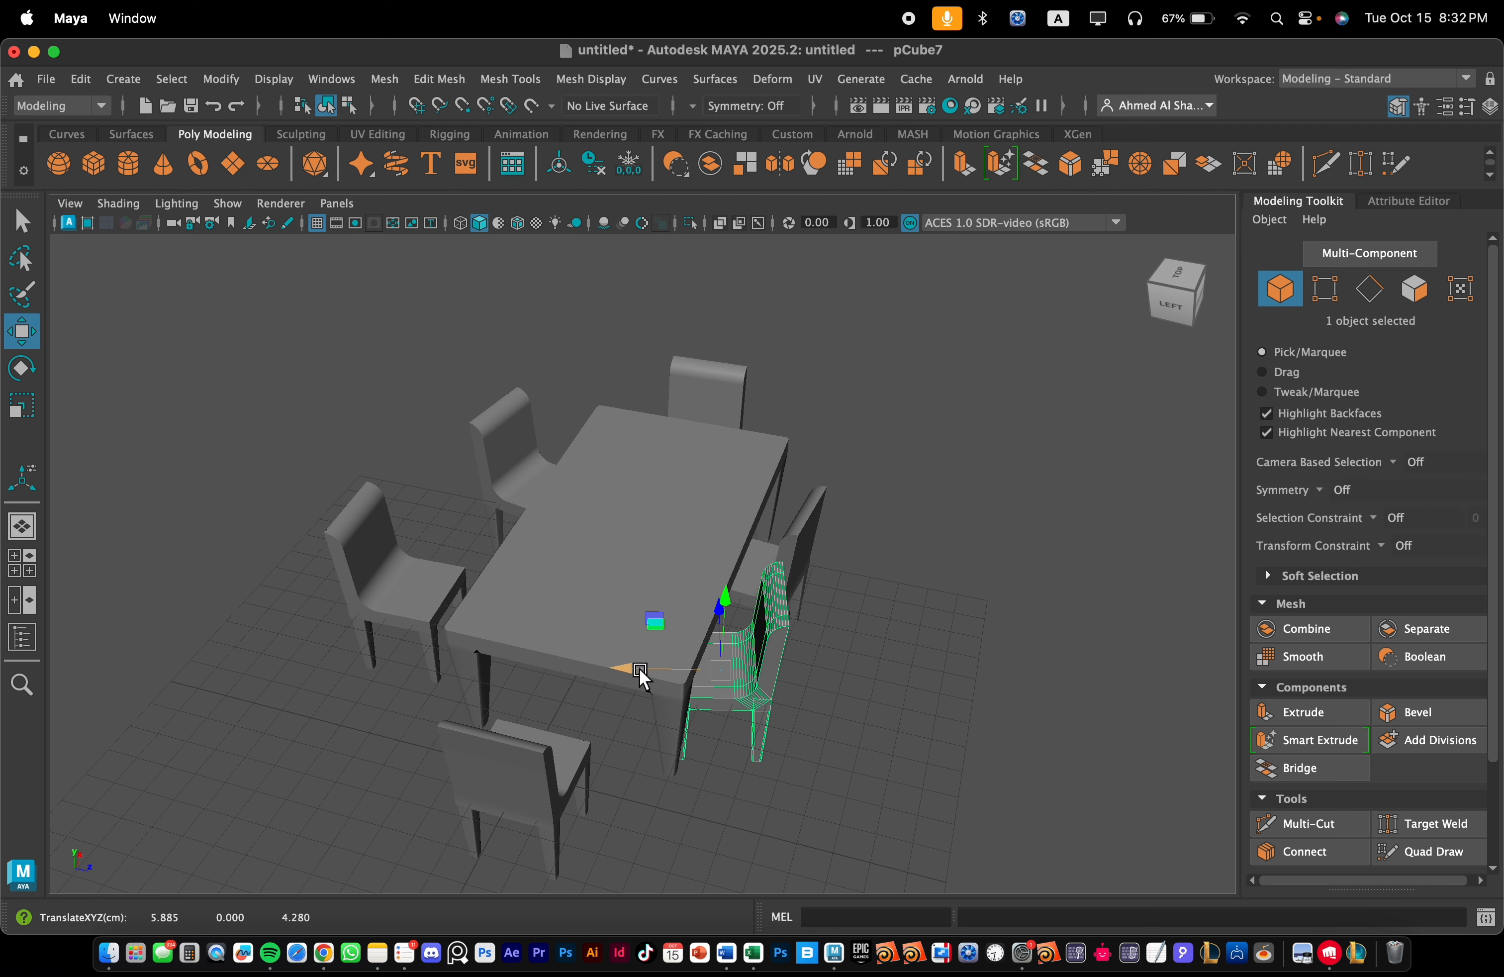
- Adjust the position of one chair beside the table, clear the selection and inspect the whole dining set
left_click_drag(748, 673, 688, 638, "alt")
left_click_drag(729, 730, 690, 713, "alt")
left_click(690, 710)
left_click_drag(790, 694, 837, 702)
left_click_drag(706, 769, 911, 741, "alt")
left_click(943, 546)
left_click_drag(943, 545, 713, 586, "alt")
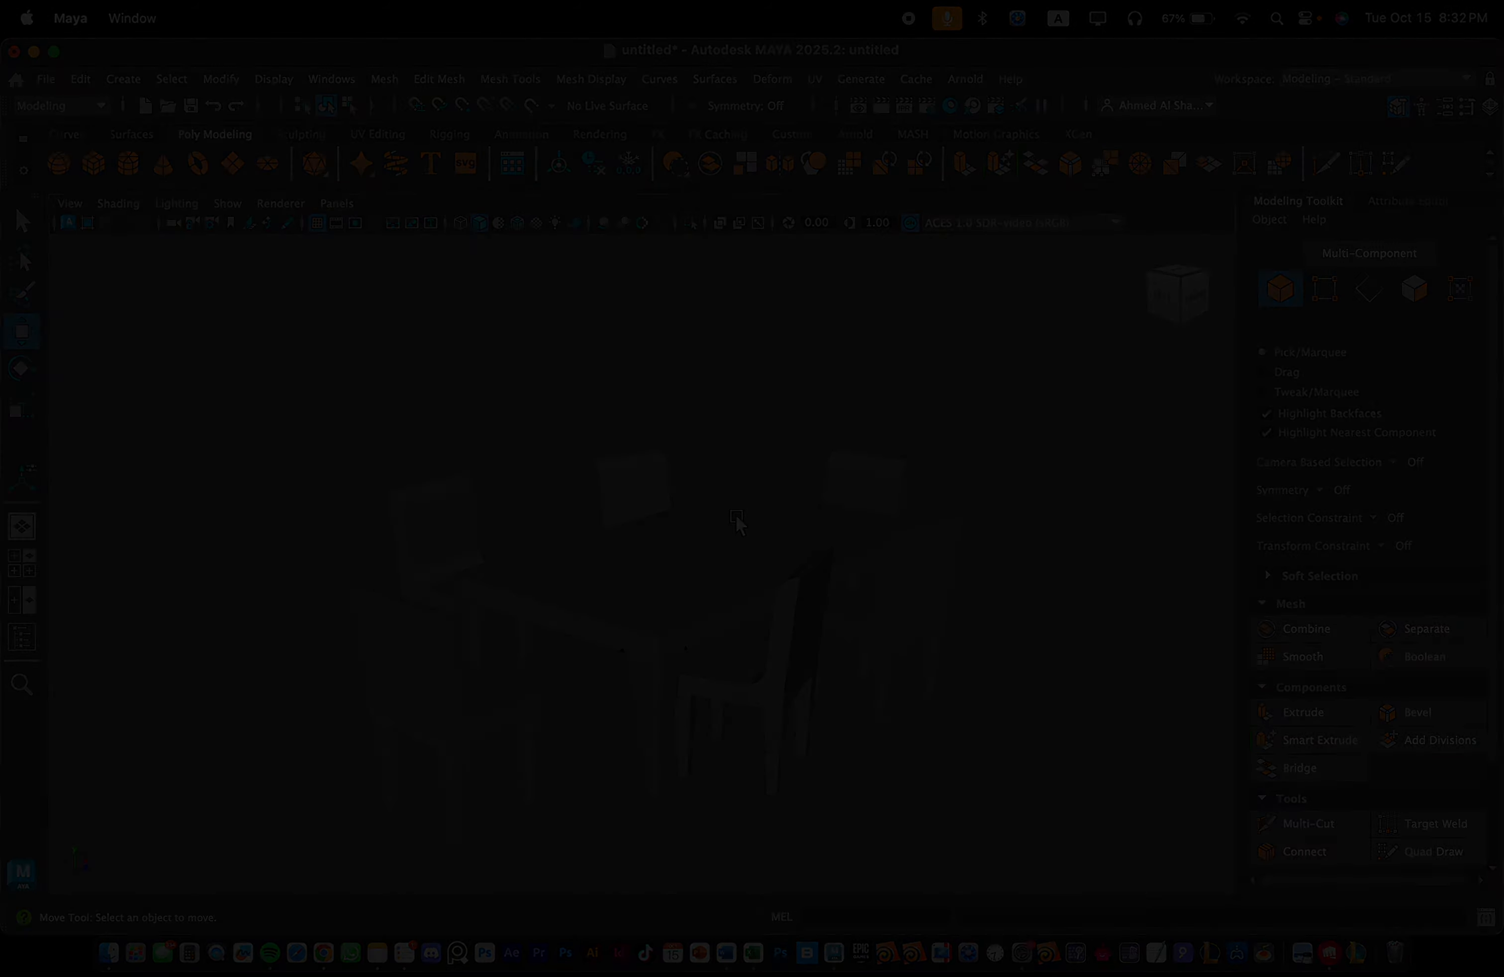